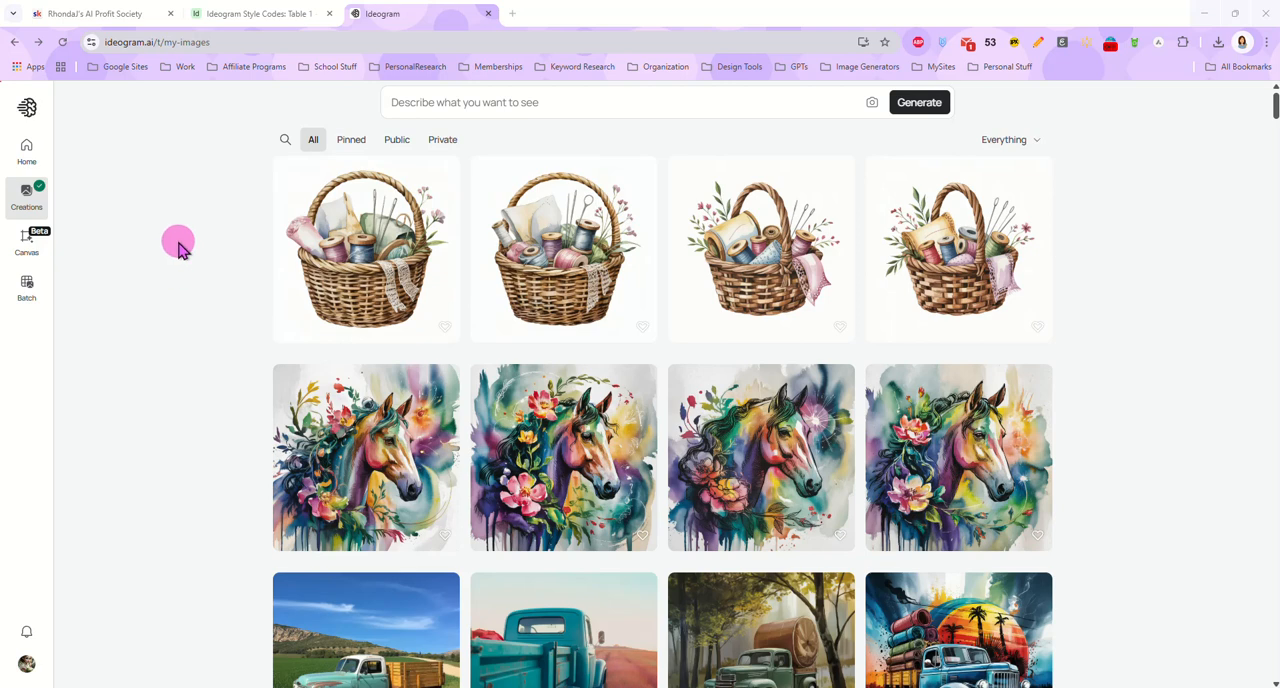
Switch the visibility of new generations to public and back to private
click(536, 102)
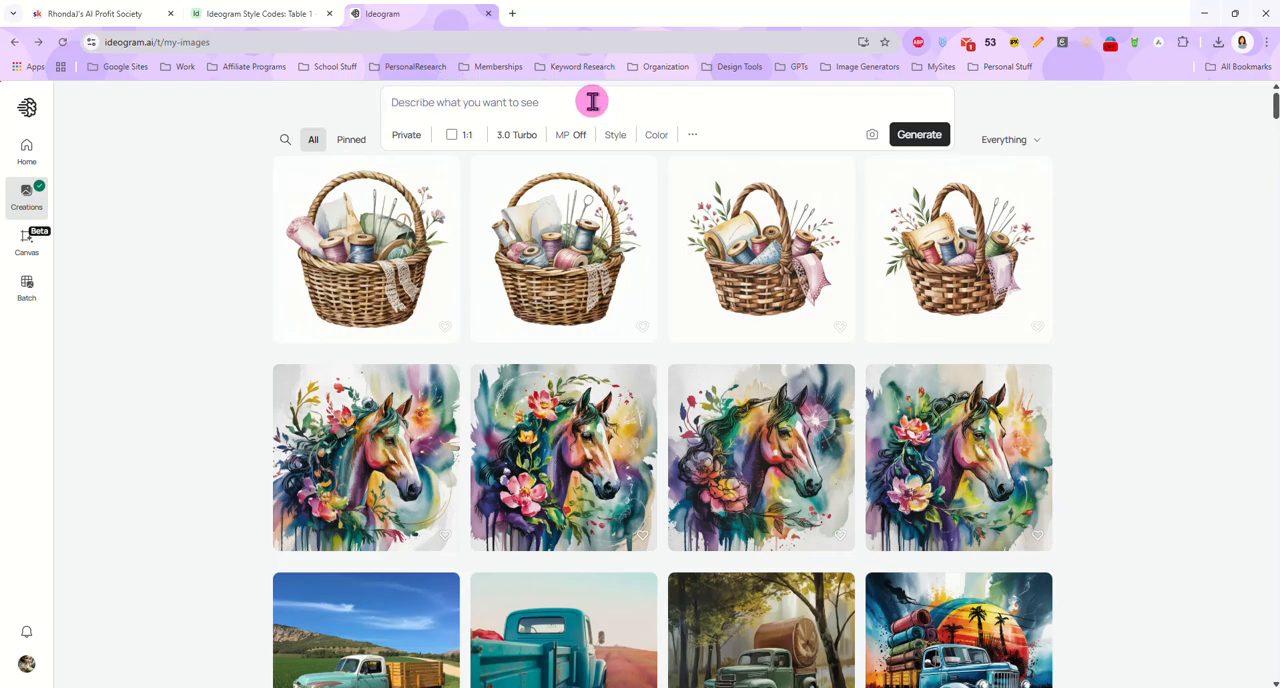
click(408, 136)
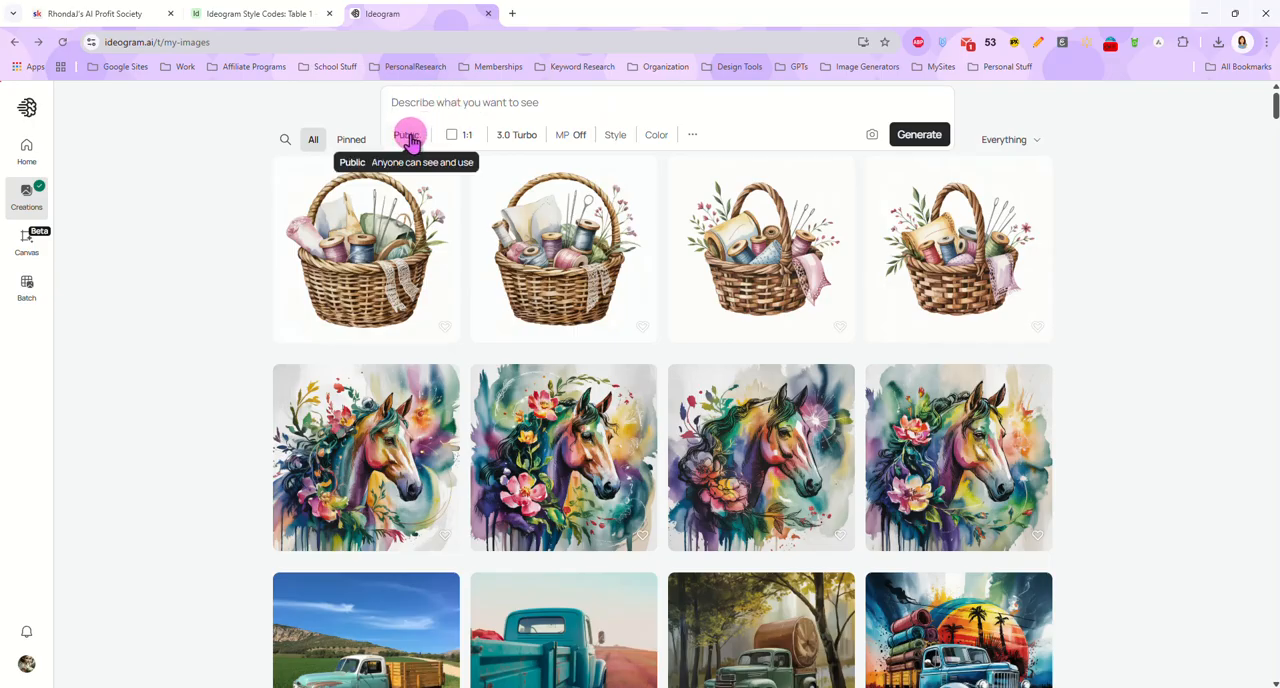
click(408, 136)
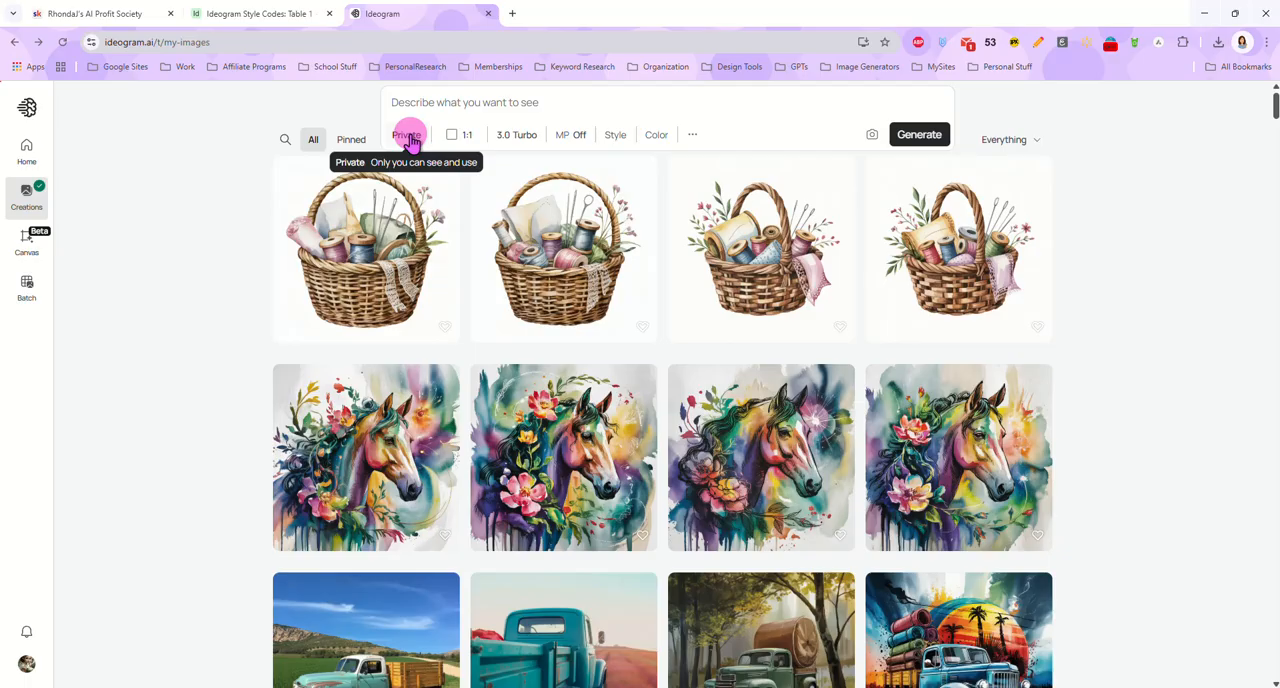
click(408, 136)
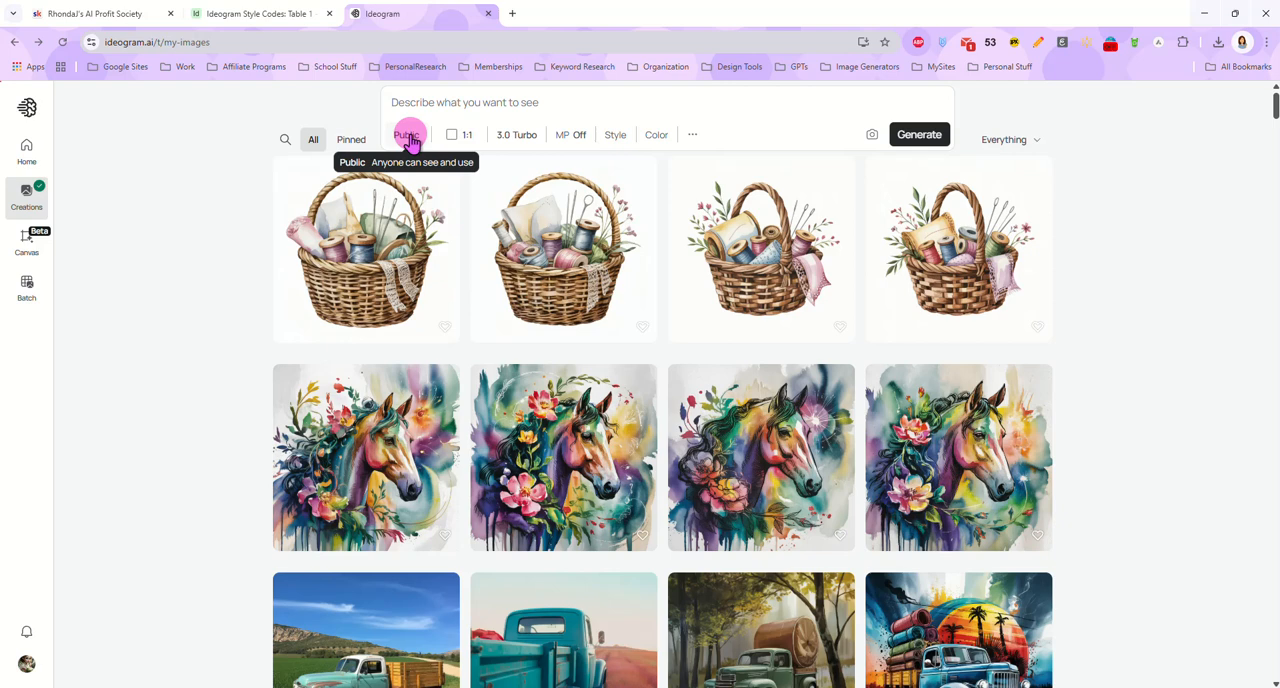
click(408, 136)
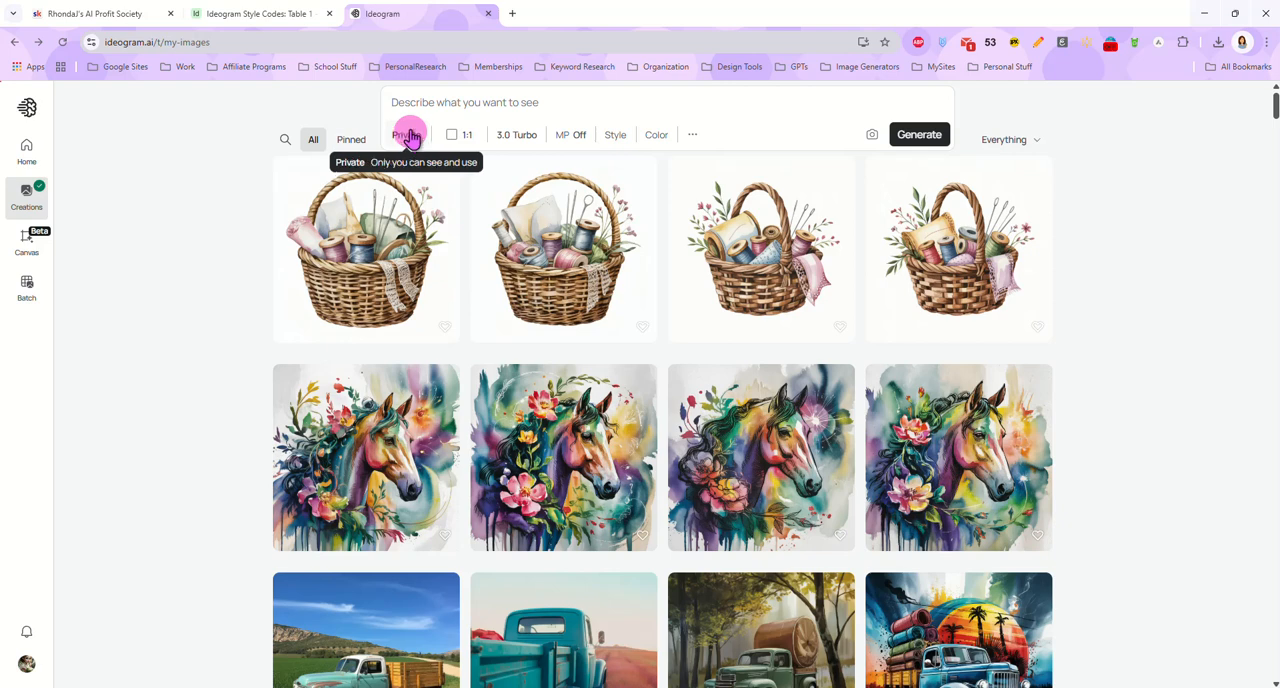
Examine the aspect ratio presets and the custom width and height fields, keeping 1:1 (Square)
click(467, 140)
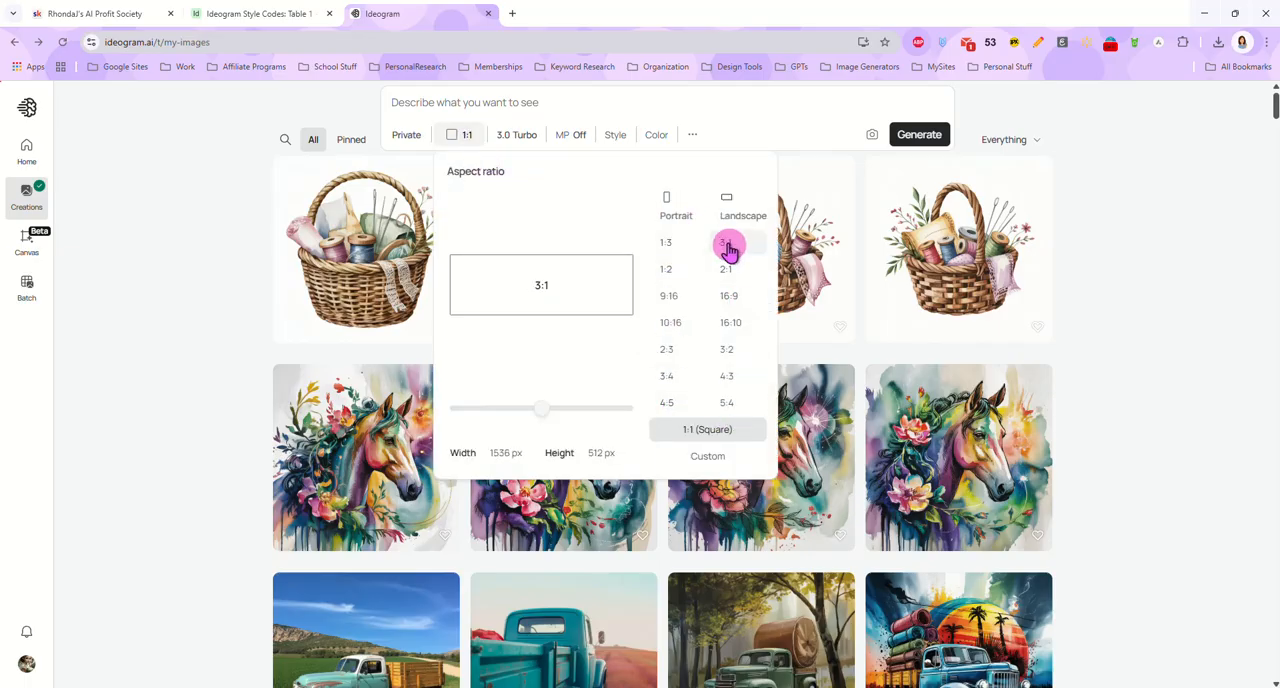
click(497, 453)
click(606, 453)
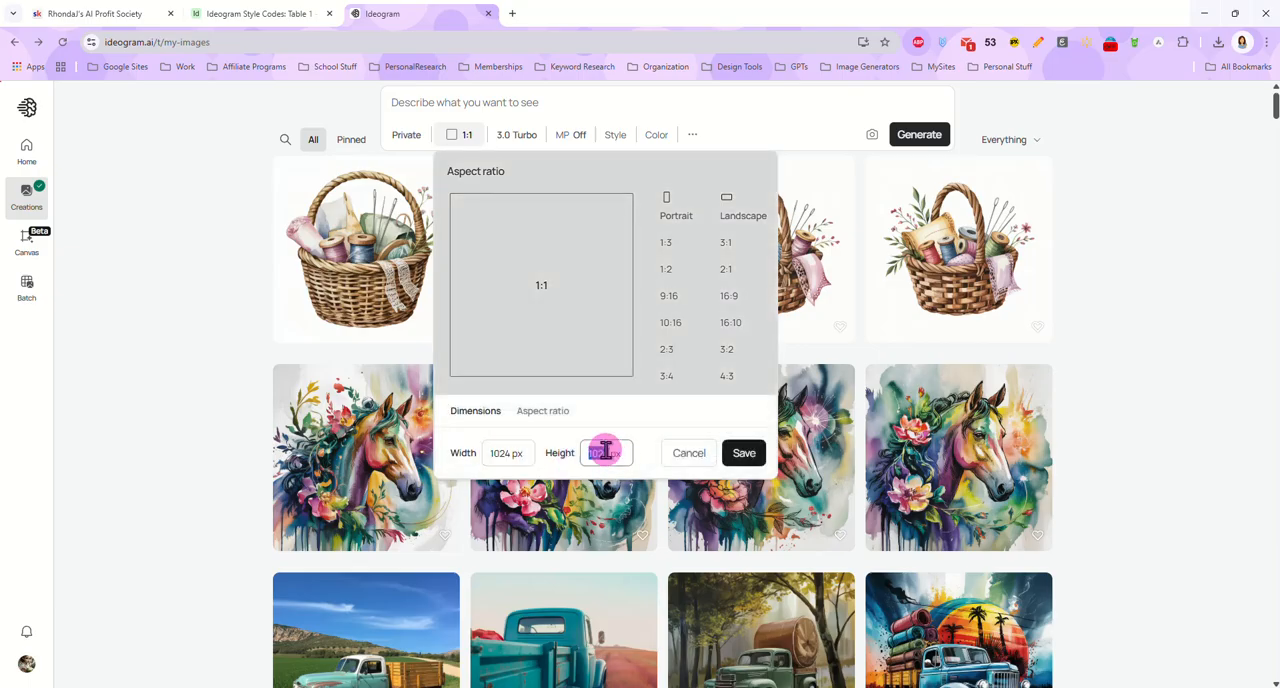
click(515, 455)
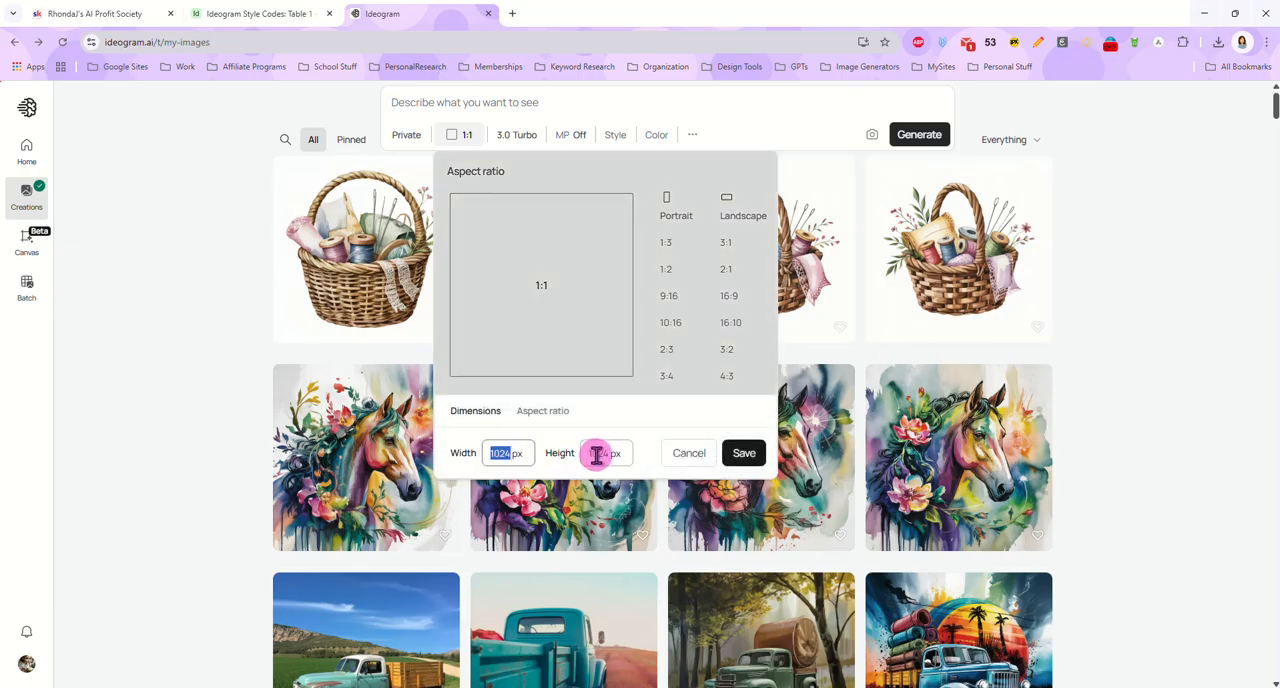
click(571, 314)
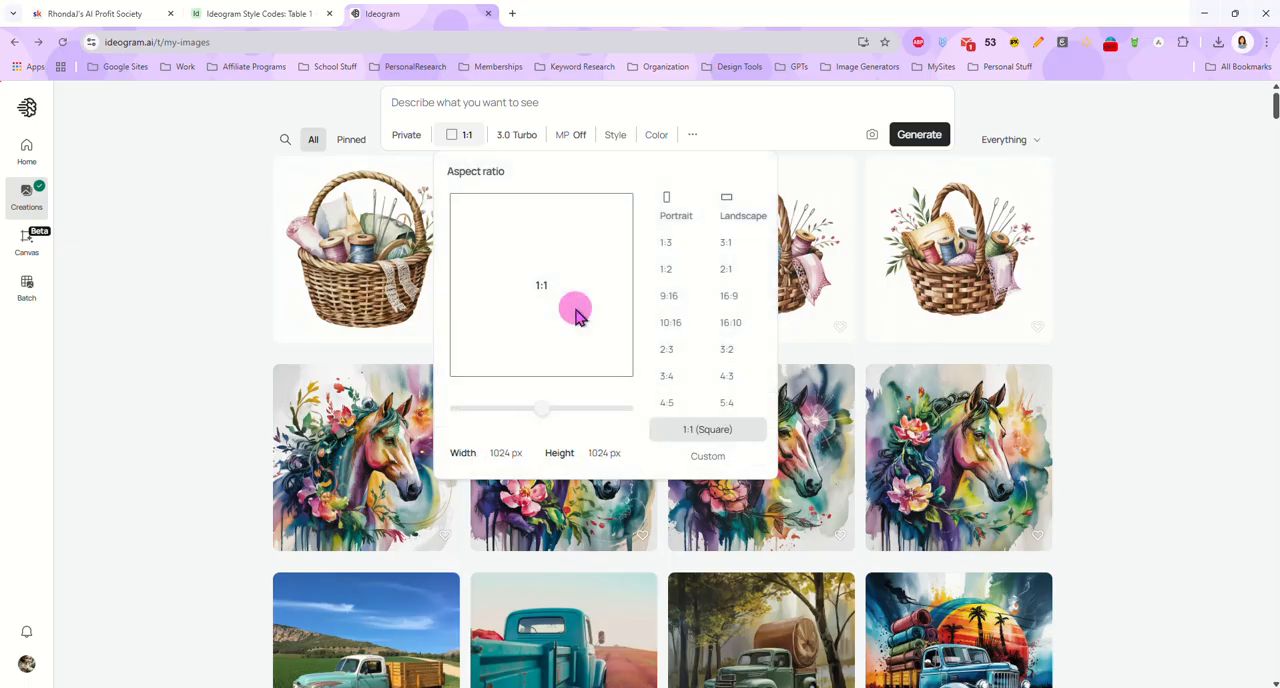
click(686, 402)
click(706, 432)
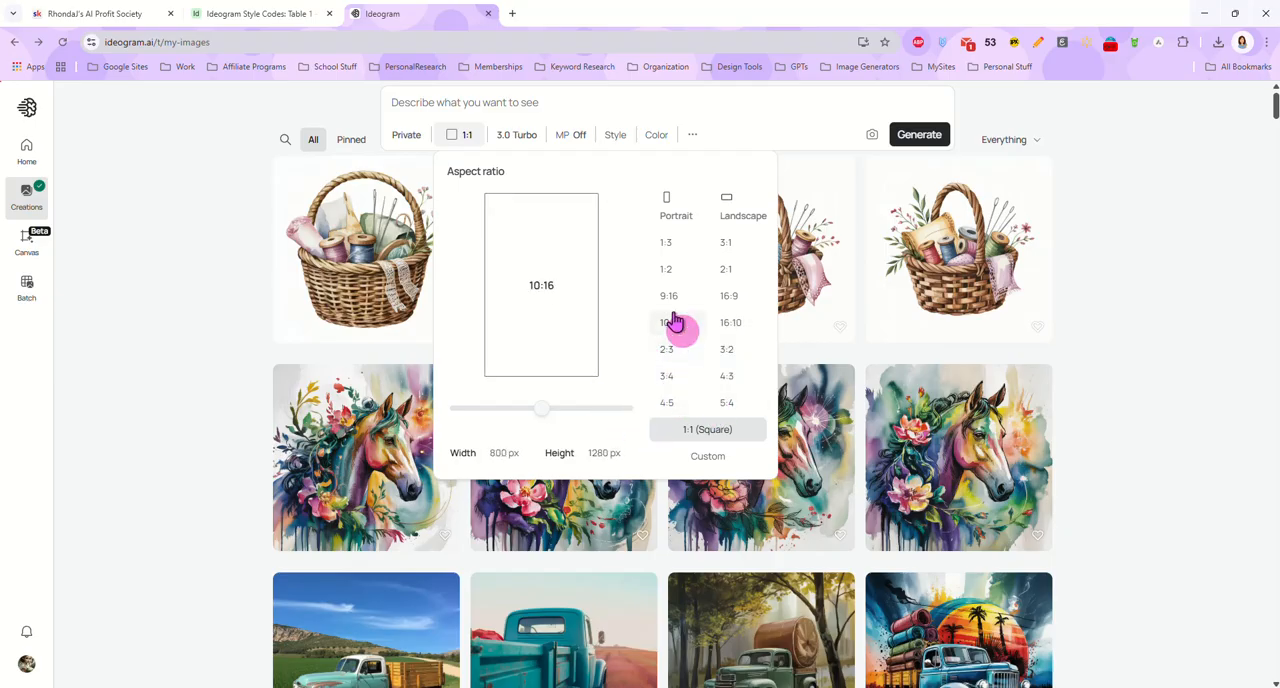
click(605, 103)
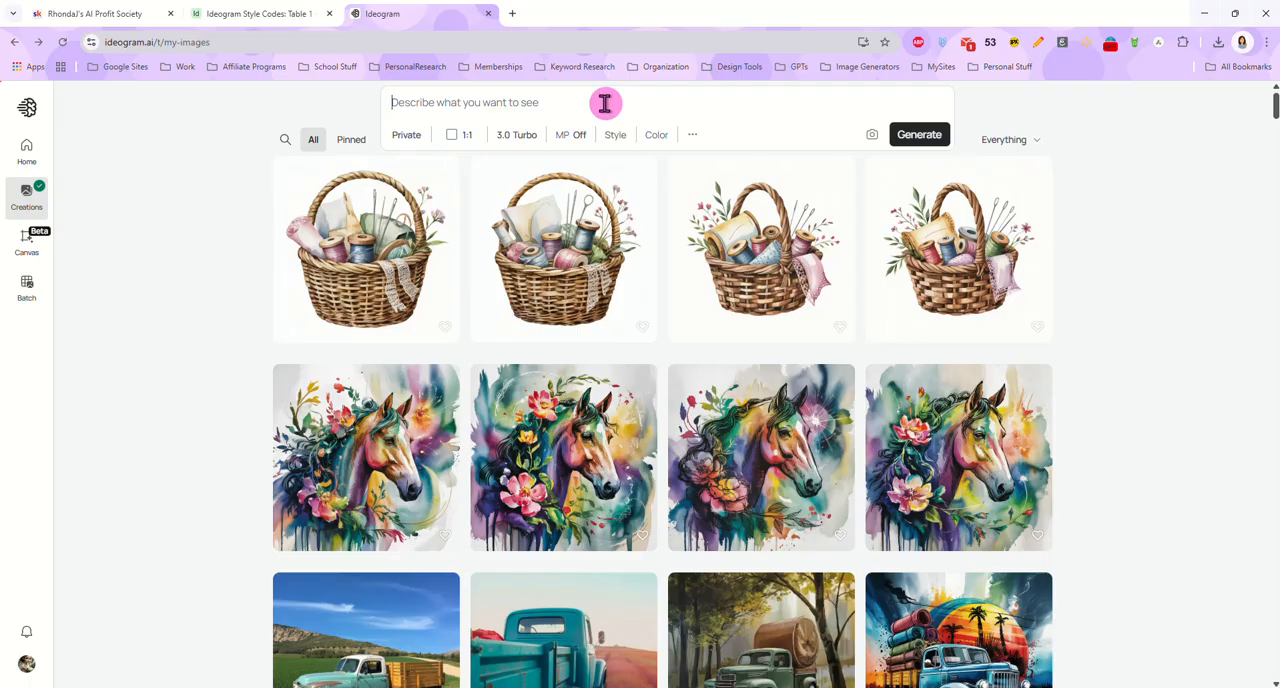
Try the Default and Quality render speeds for model 3.0, and return to Turbo
click(521, 138)
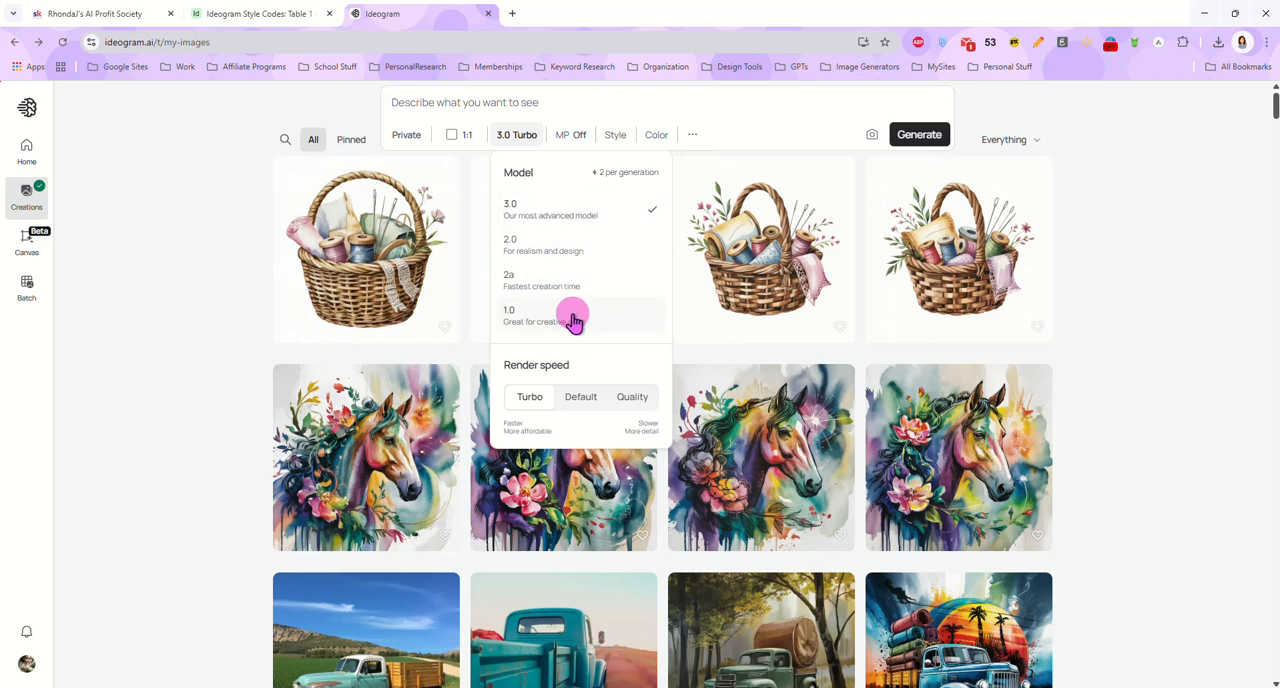
click(572, 398)
click(622, 398)
click(529, 398)
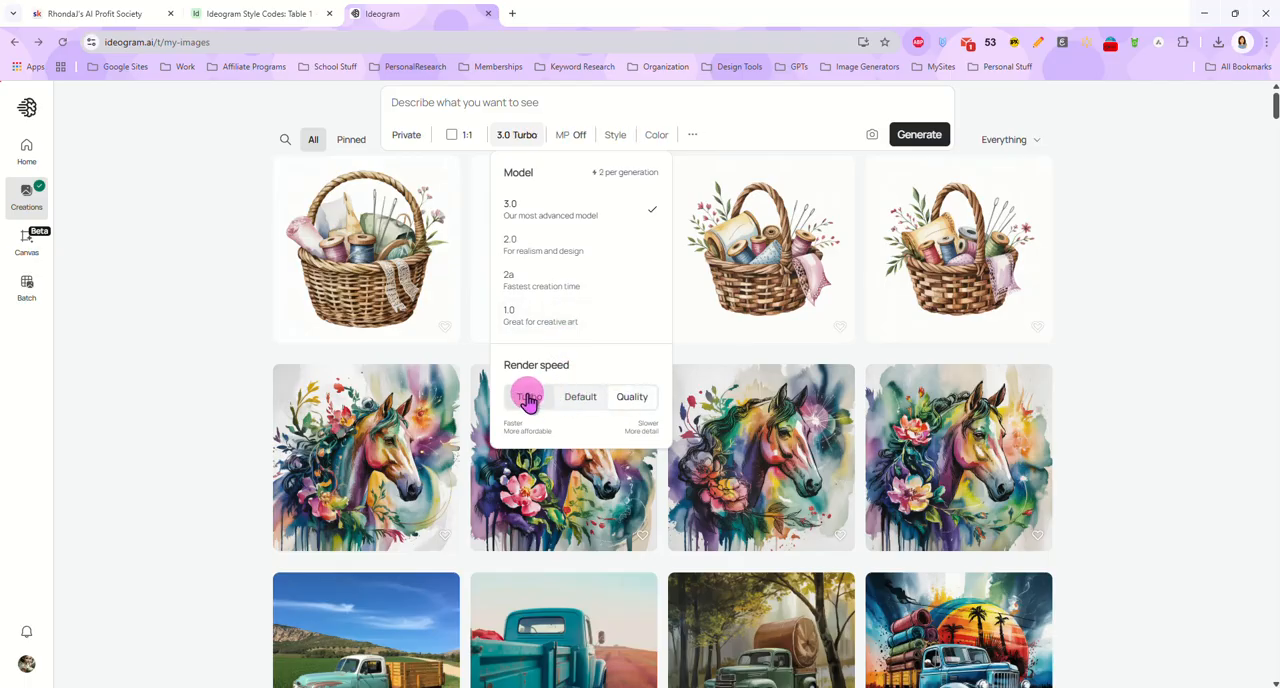
click(574, 399)
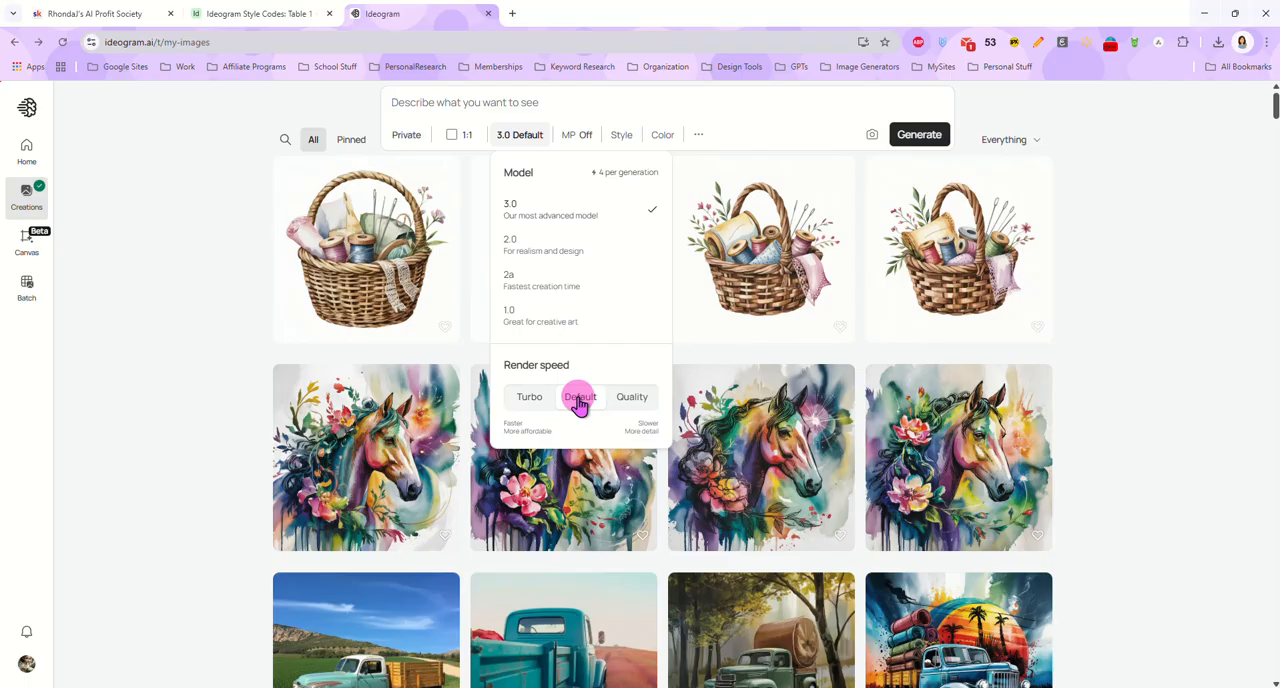
click(626, 398)
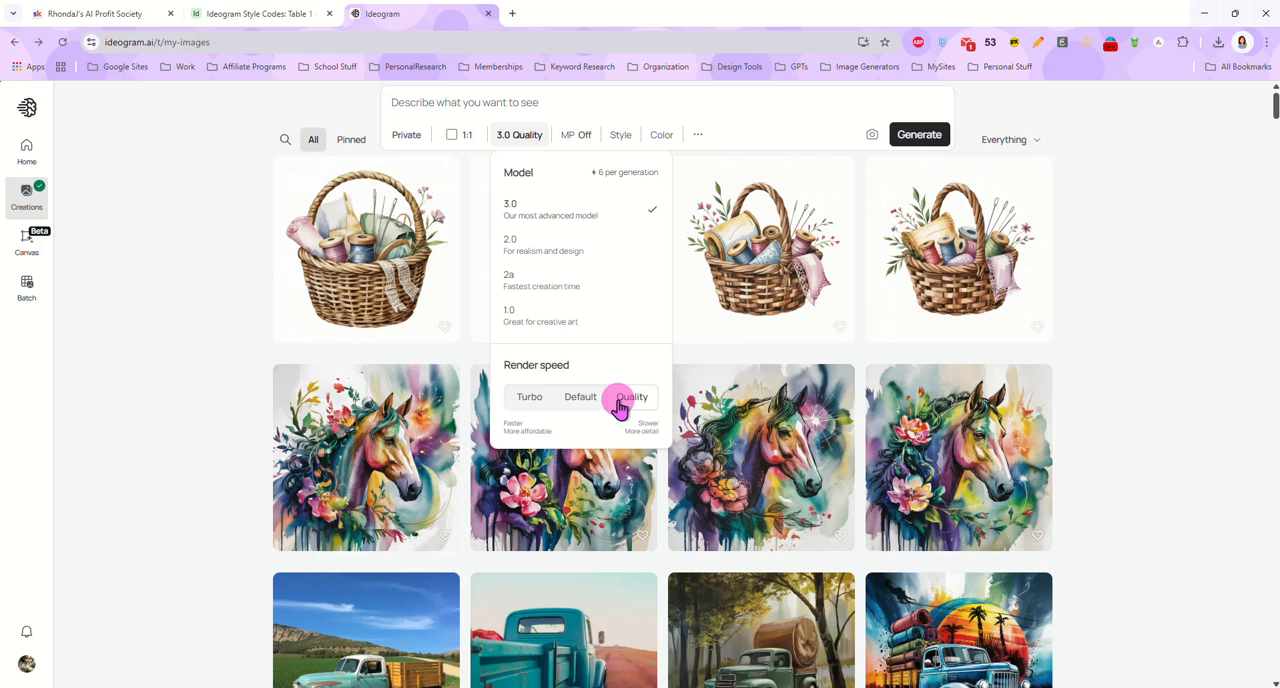
click(528, 400)
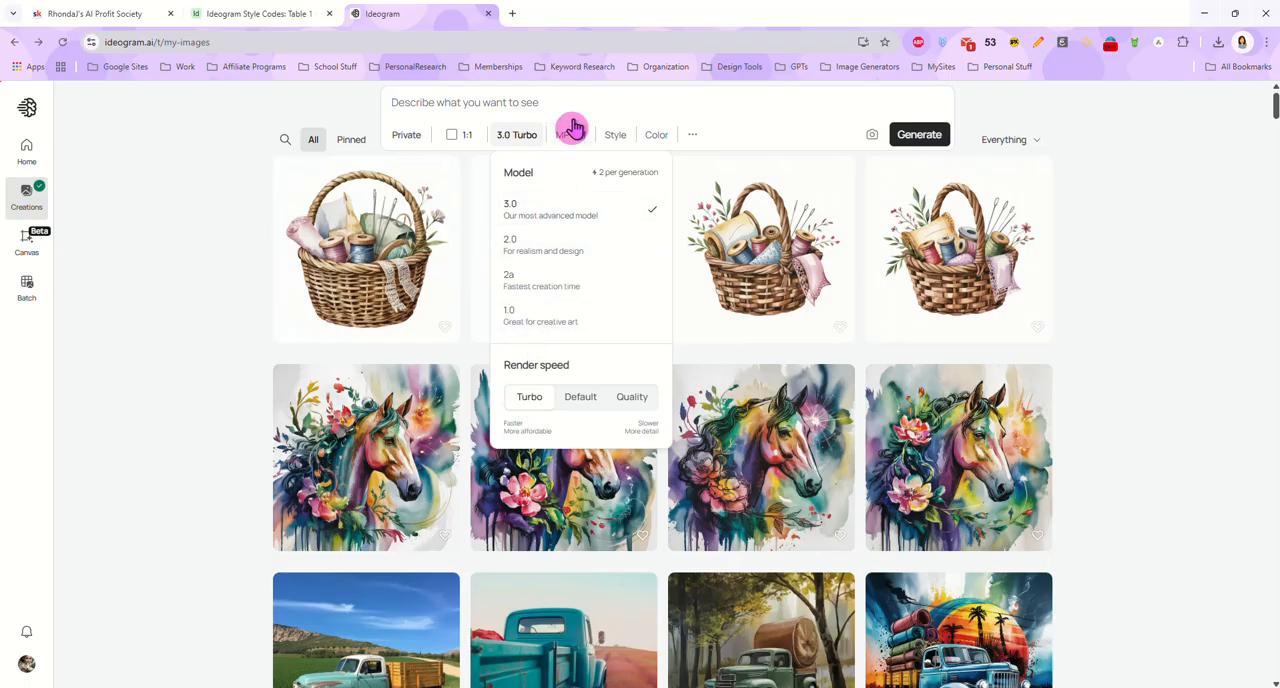
click(520, 136)
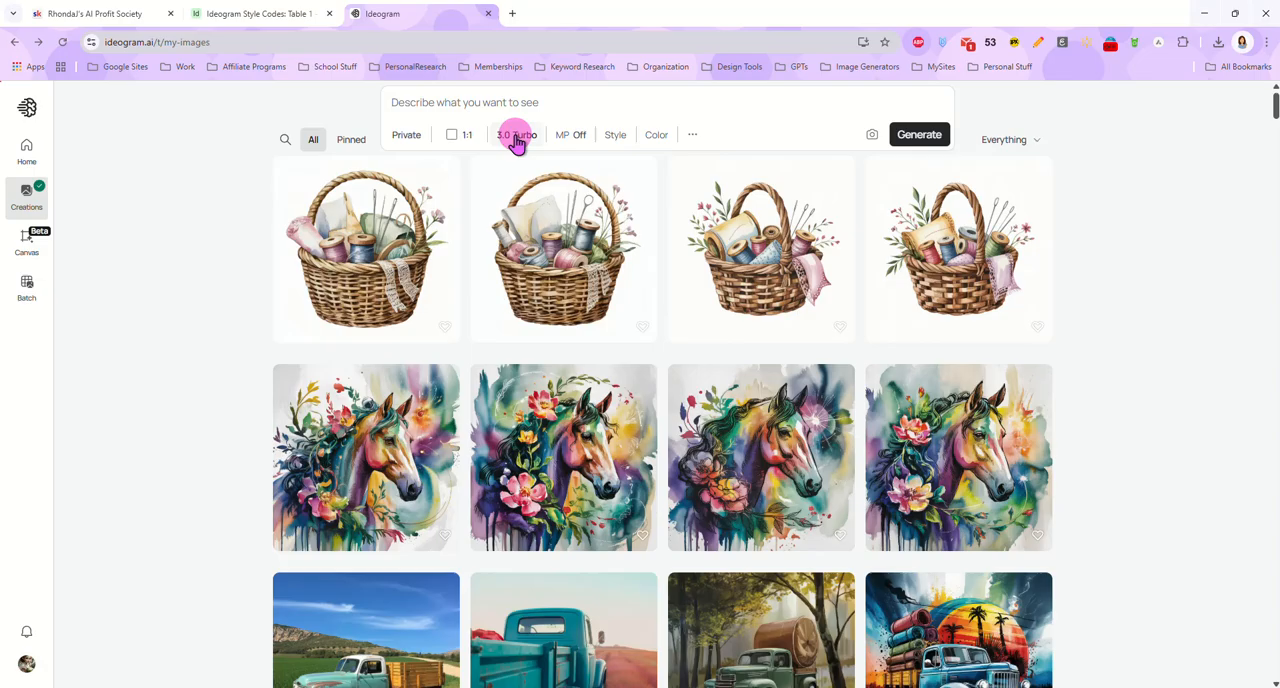
Examine the Magic Prompt options and the available style presets, reference and style code settings
click(570, 137)
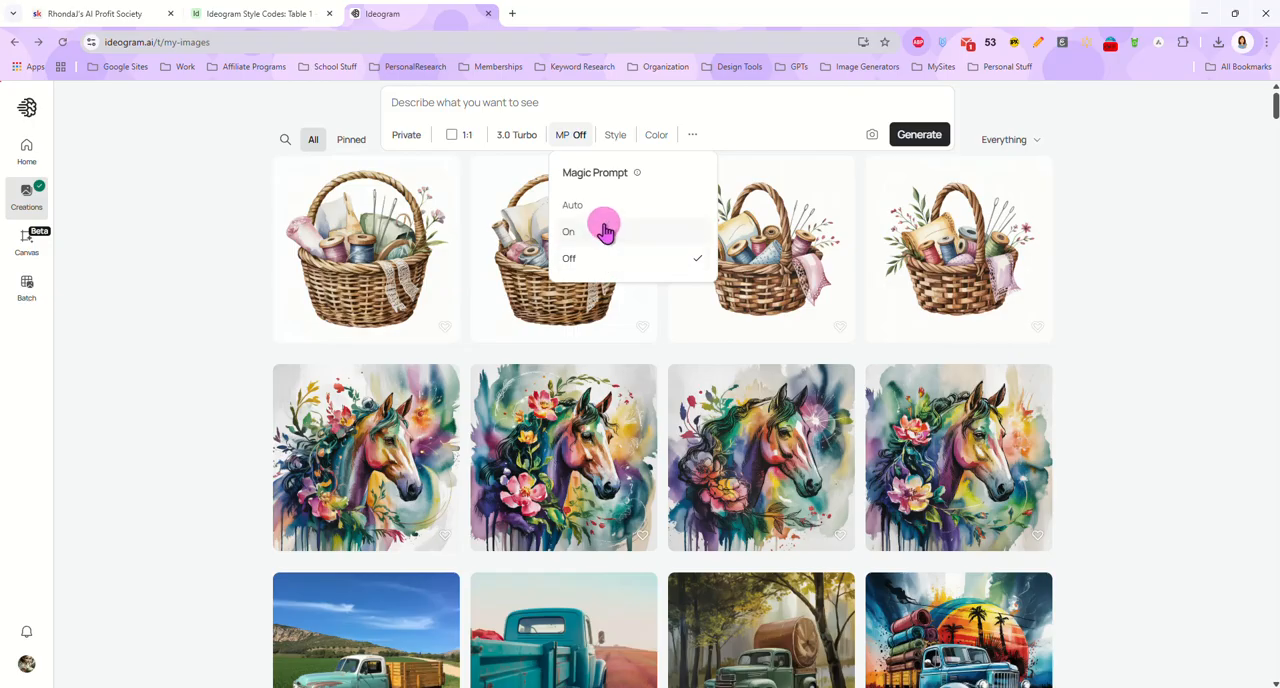
click(573, 140)
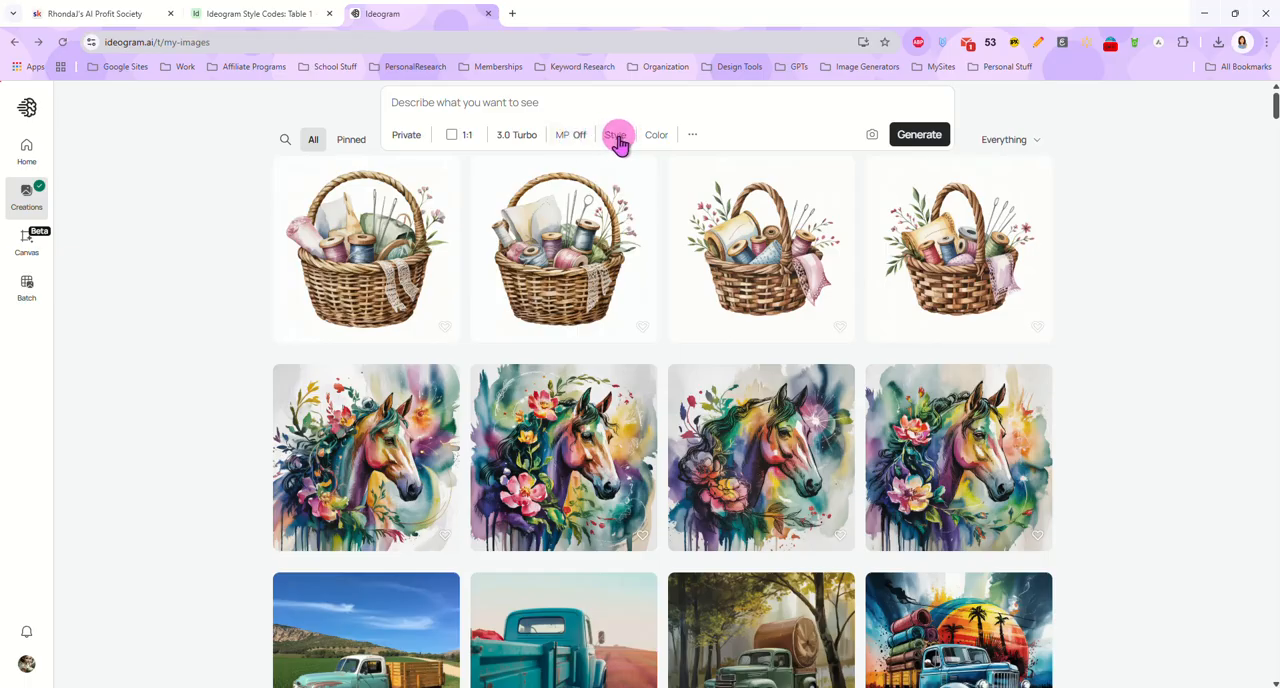
click(617, 137)
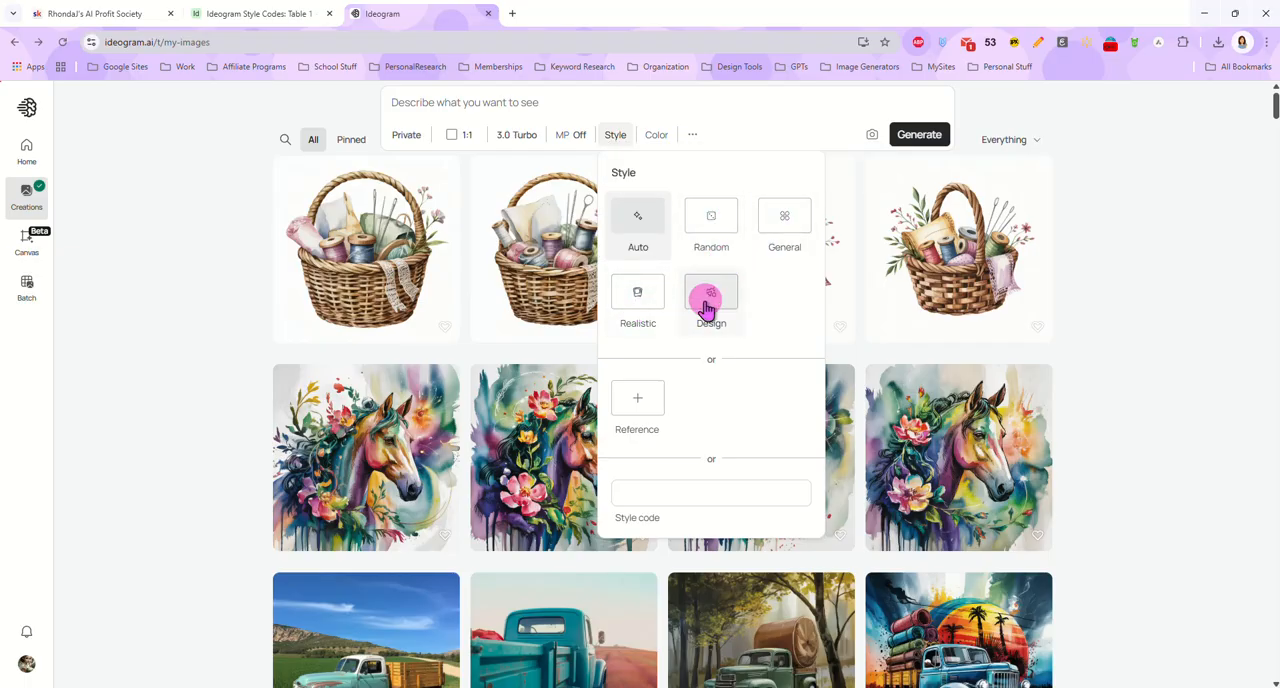
scroll(737, 391, down, 1)
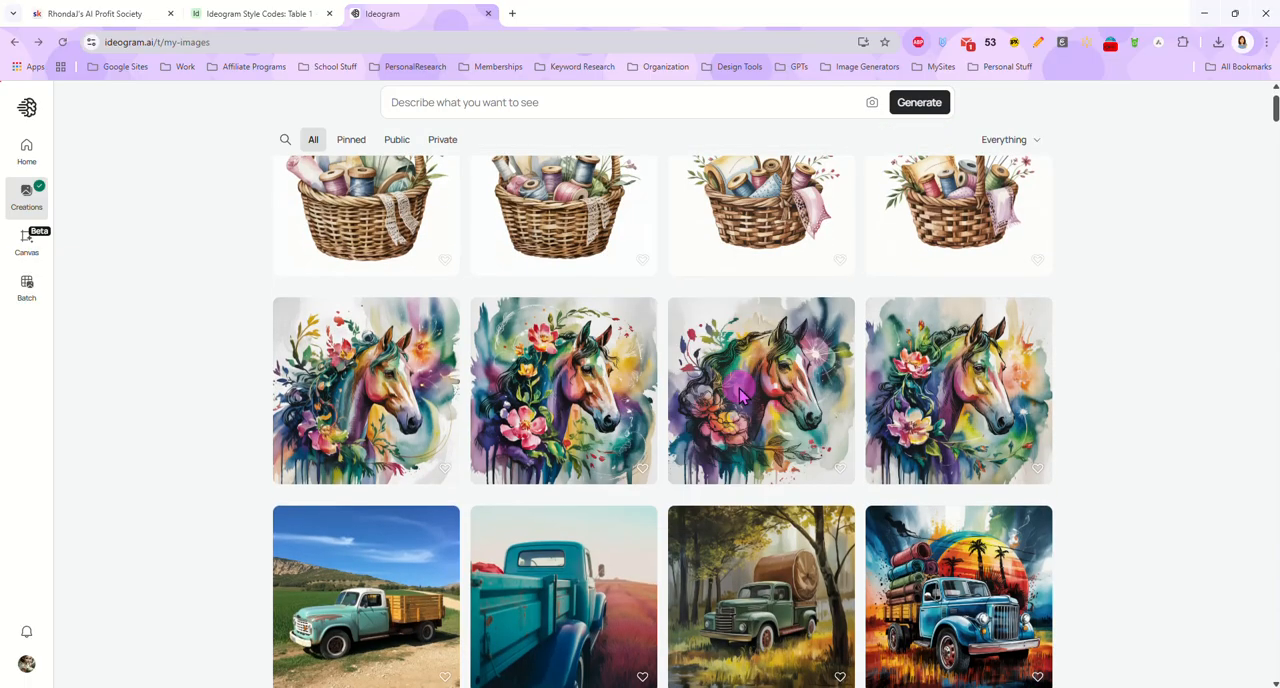
scroll(665, 185, up, 1)
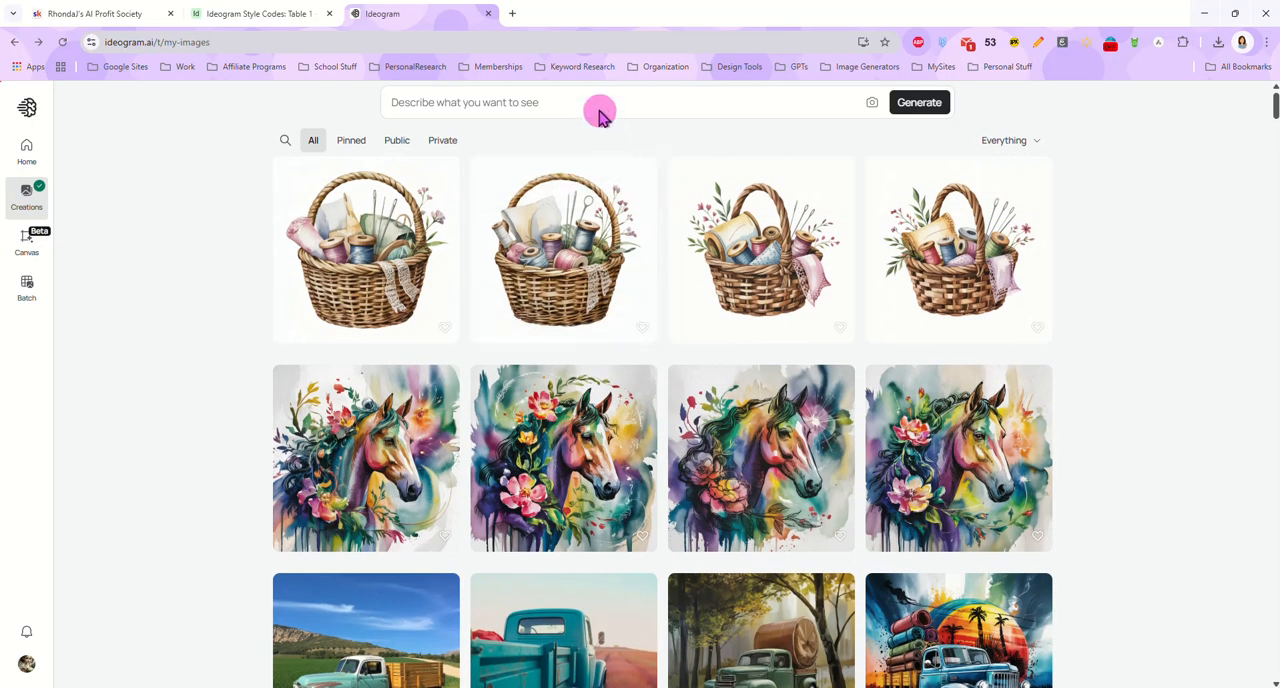
Add the two illustrations of a seated little girl from the DoodleLetters folder as style reference images
click(598, 105)
click(617, 134)
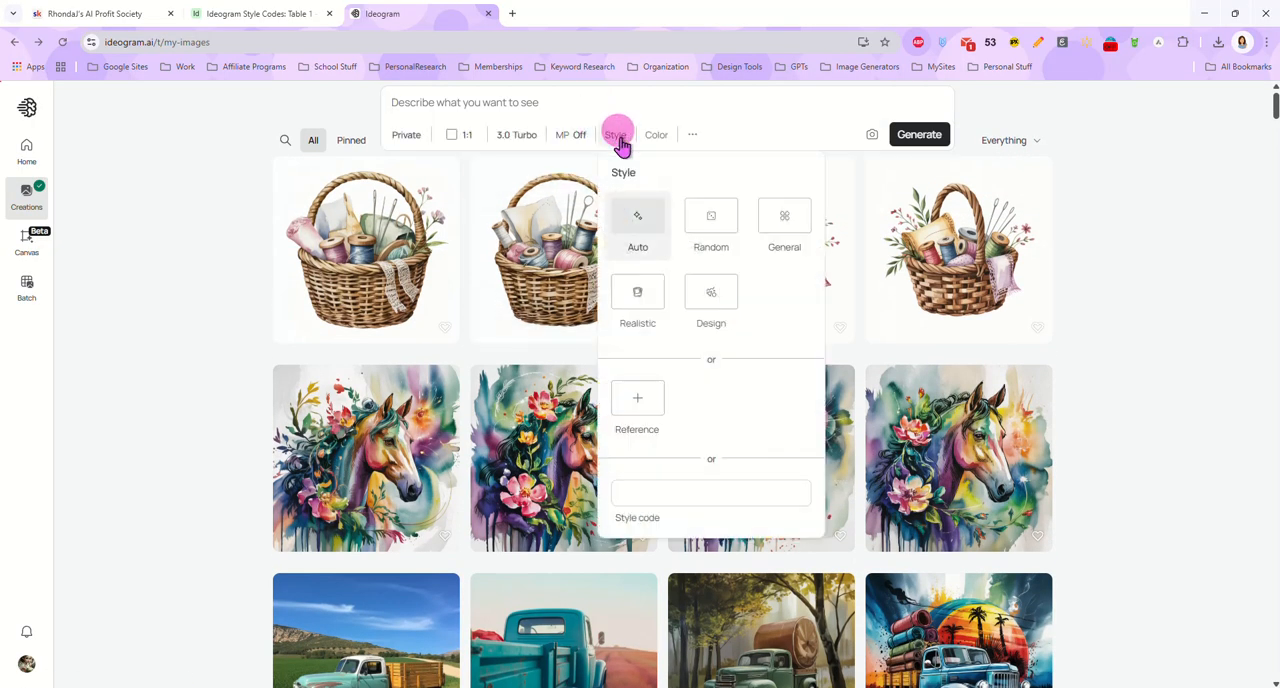
click(637, 403)
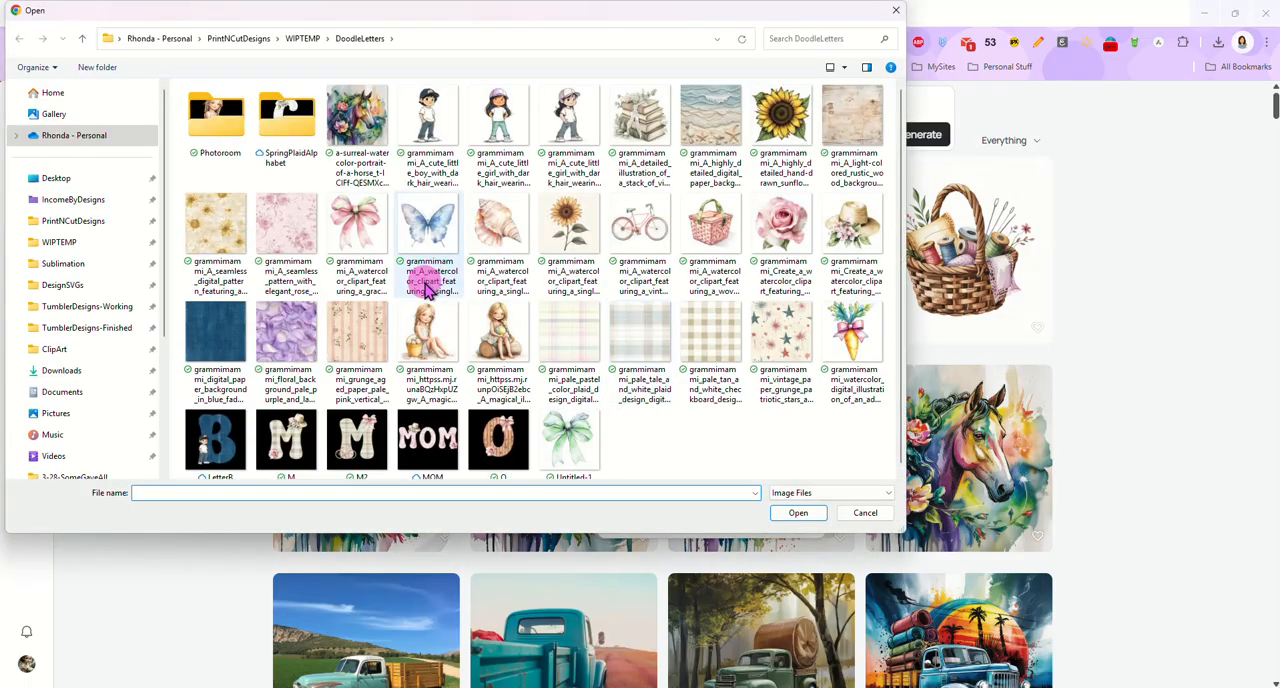
double_click(492, 336)
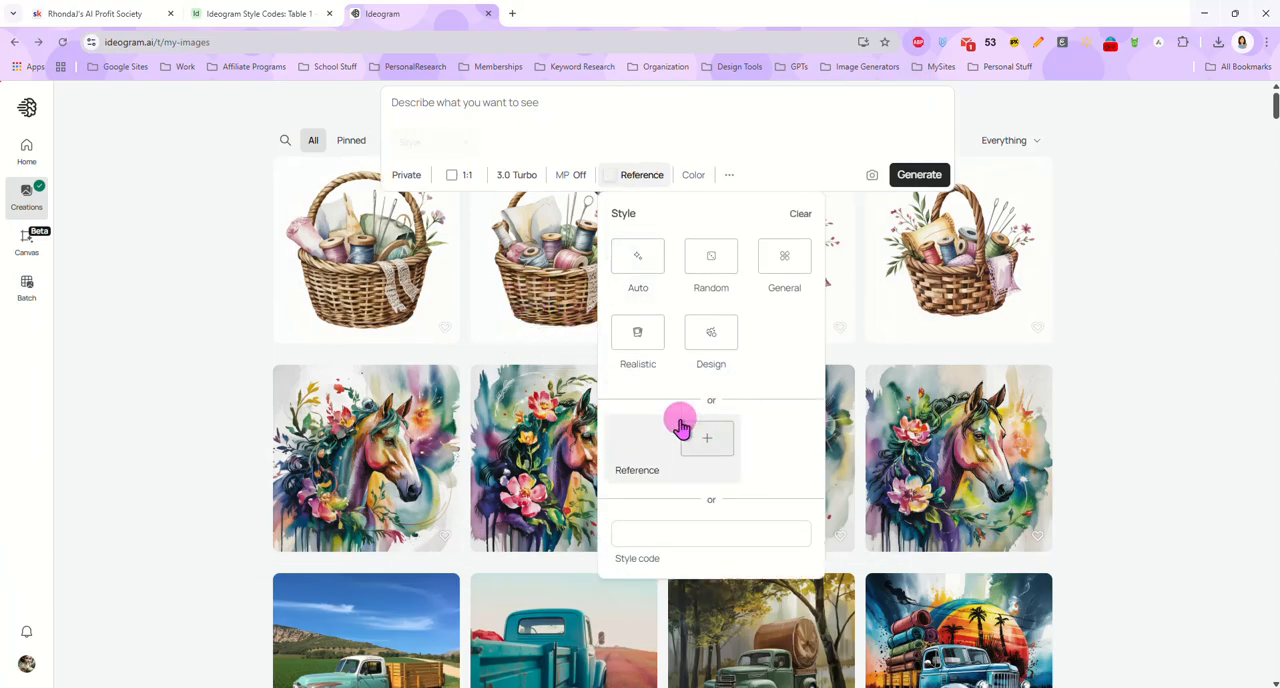
click(704, 442)
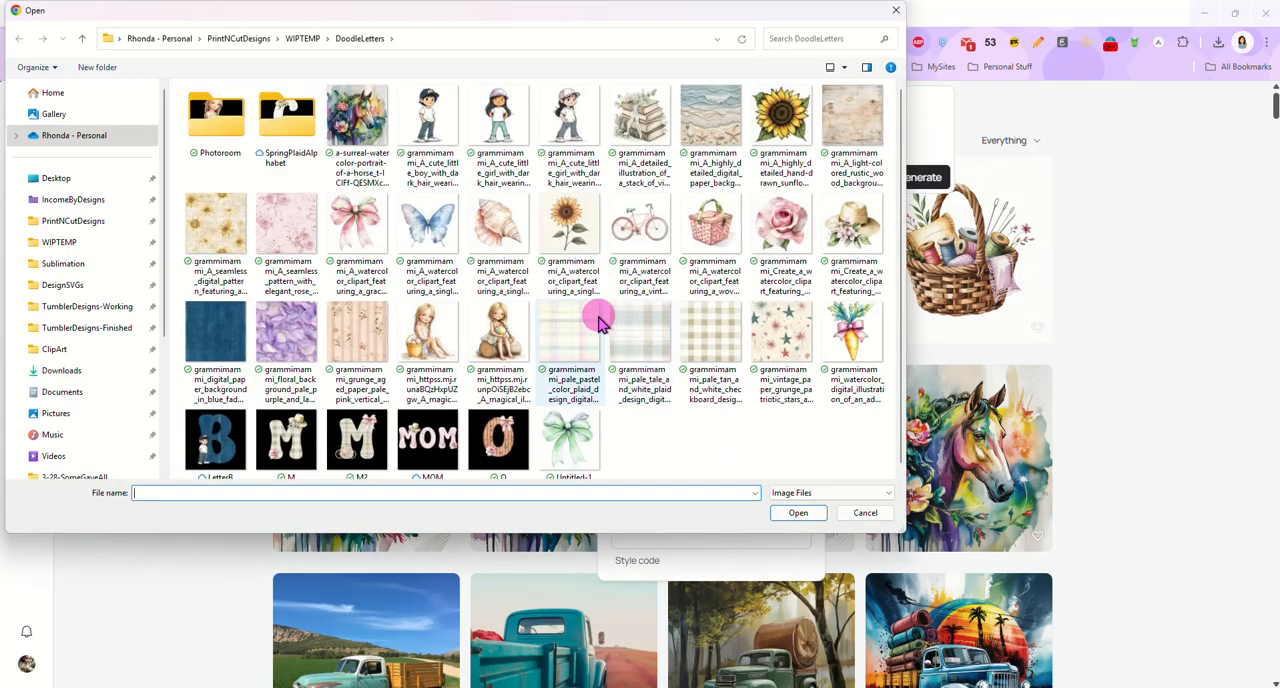
double_click(435, 362)
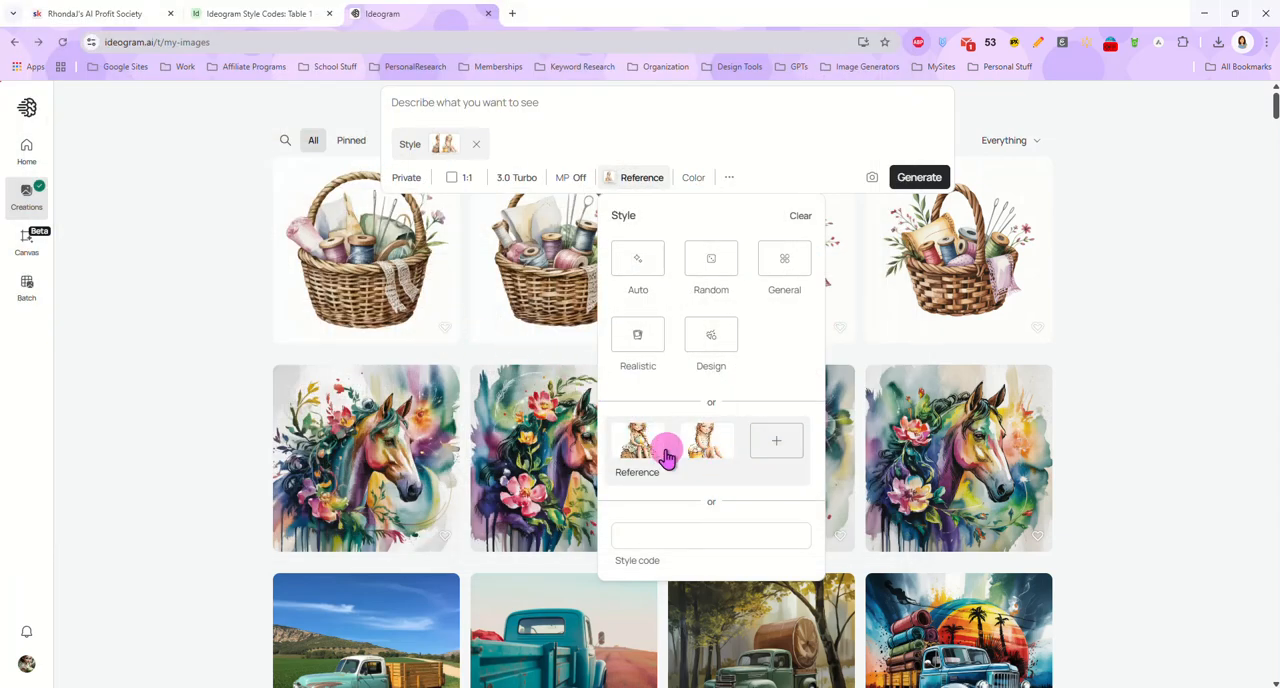
Enter the prompt "A cute little girls sitting on a log holding a sand bucket on the beach"
click(523, 100)
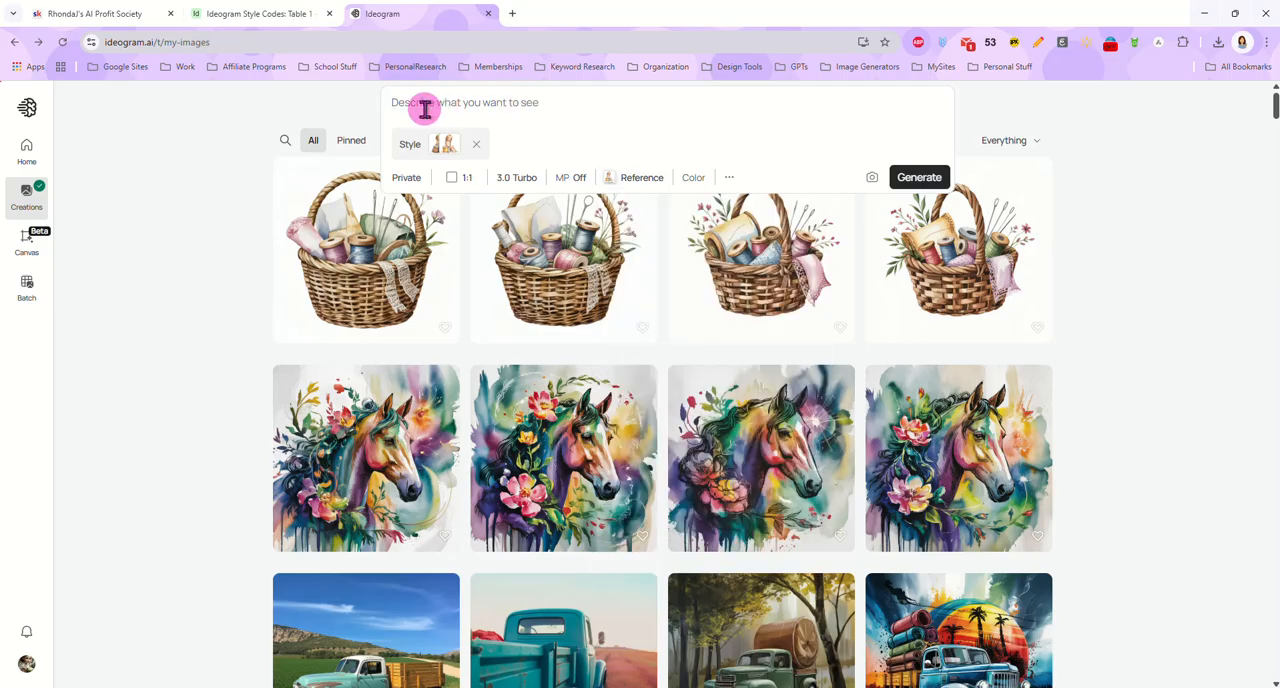
text(A cute little girls s)
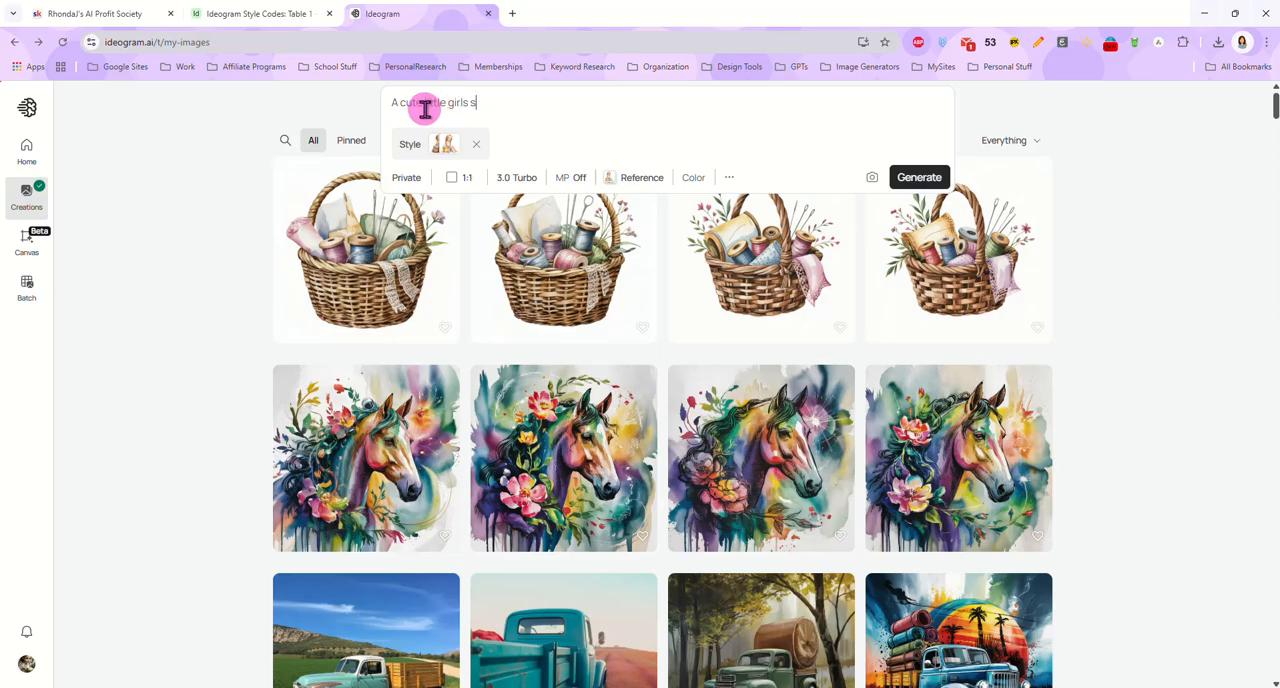
text(itting on a log ho)
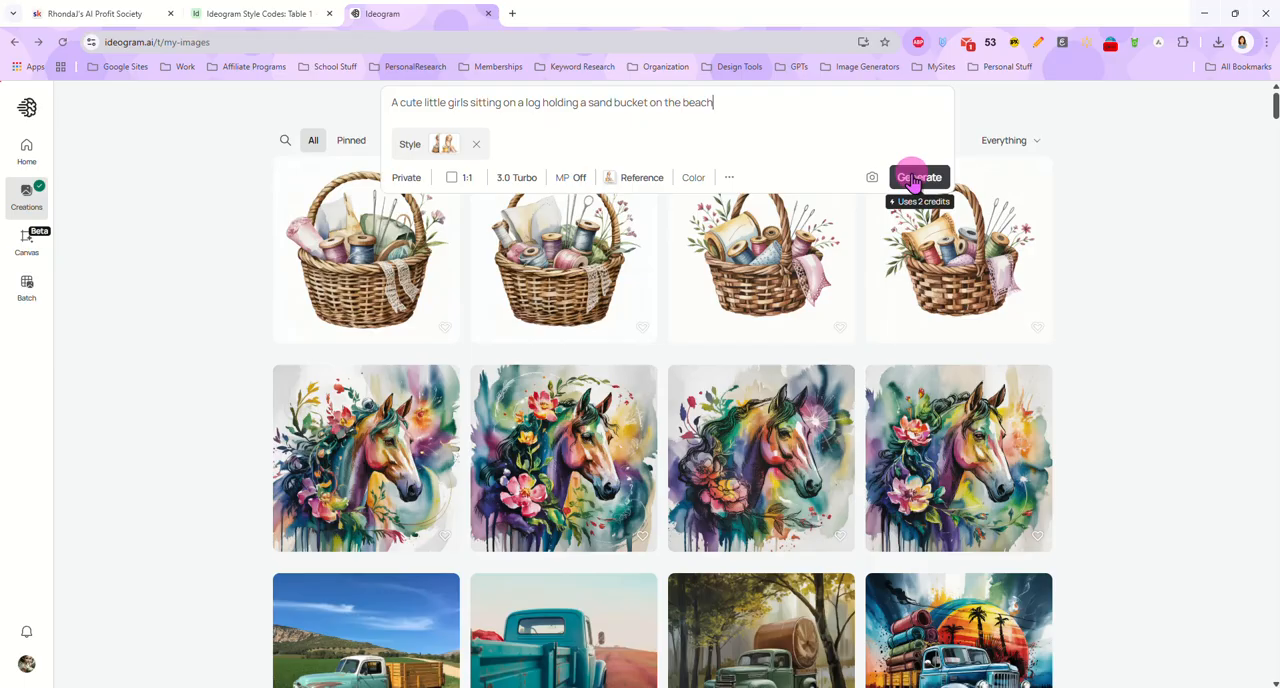
Set the render speed to Quality and generate the images
click(508, 176)
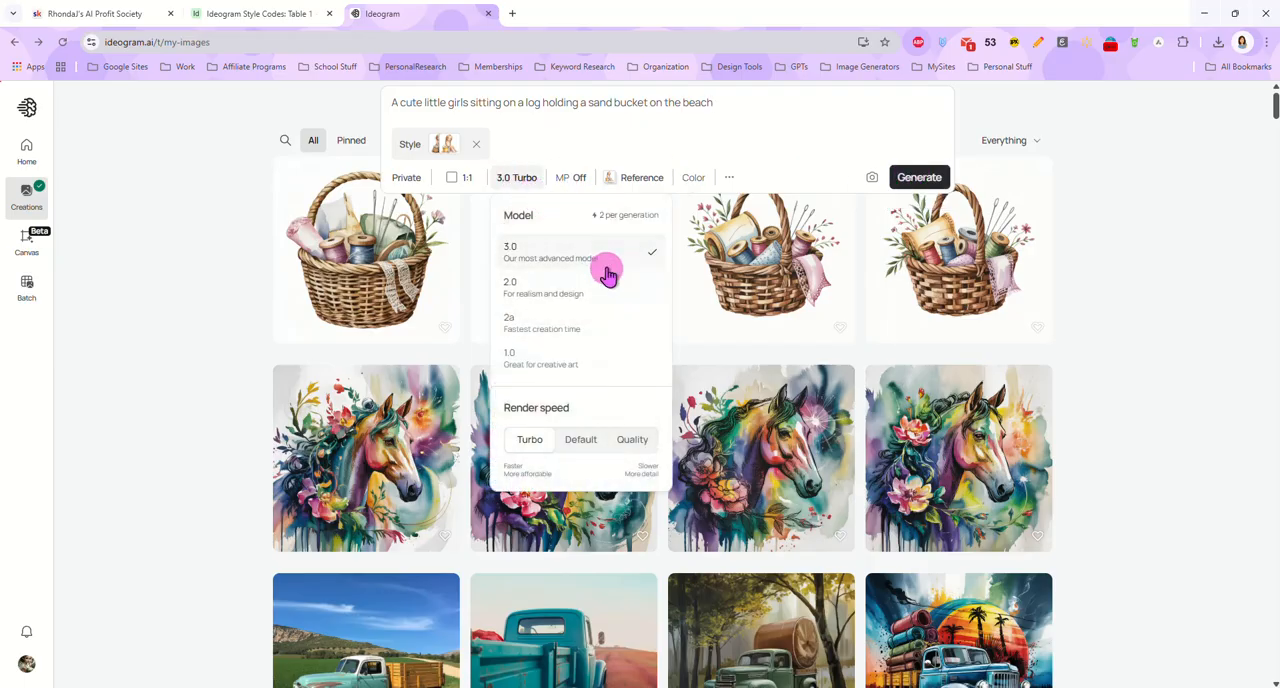
click(631, 439)
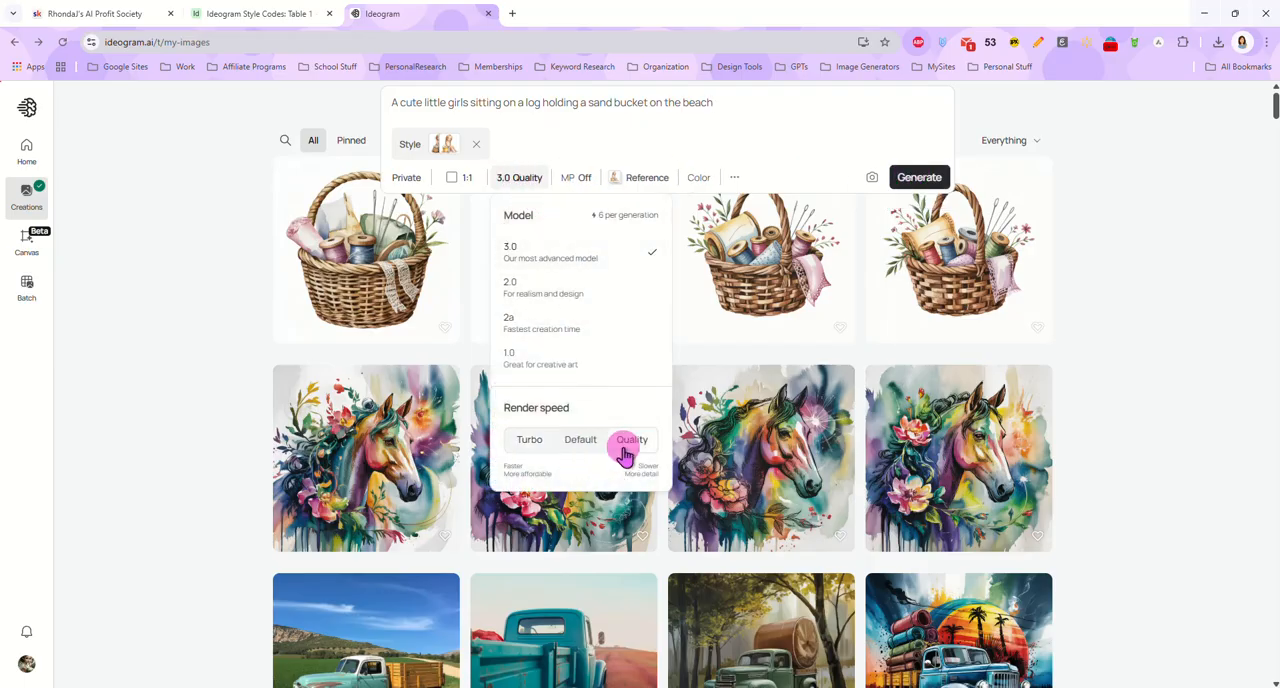
click(927, 177)
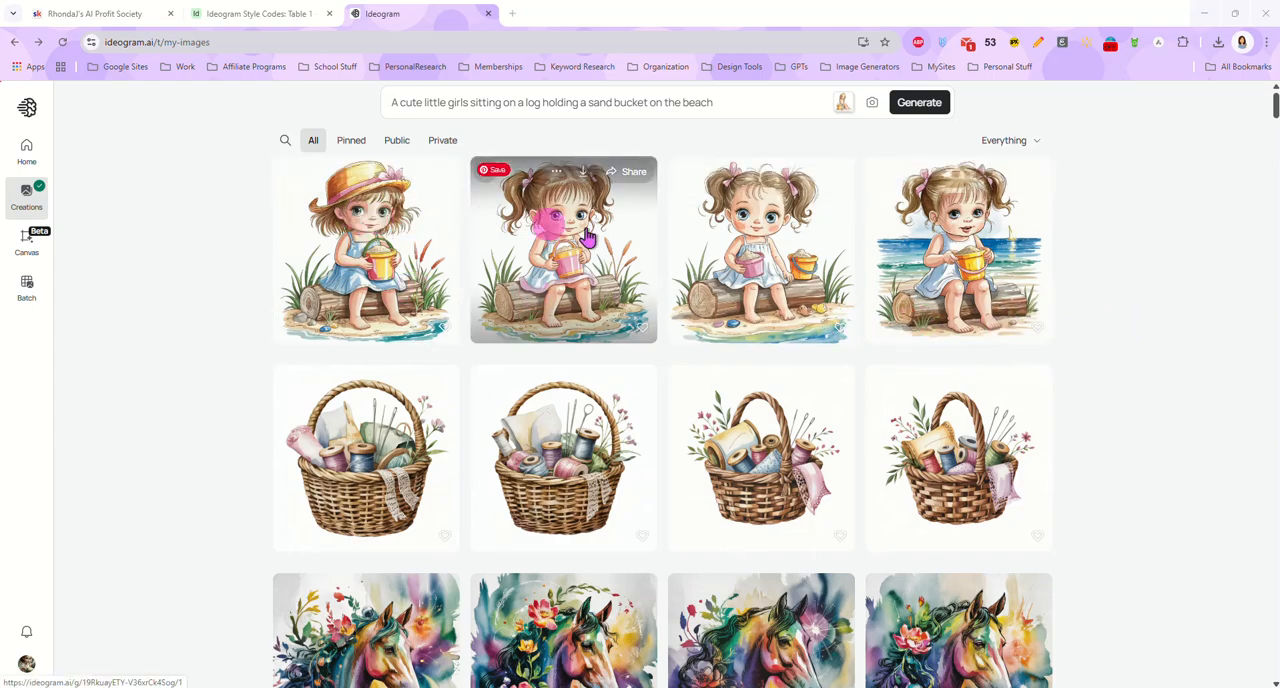
Check the style reference images and settings used for the generated beach images
click(844, 98)
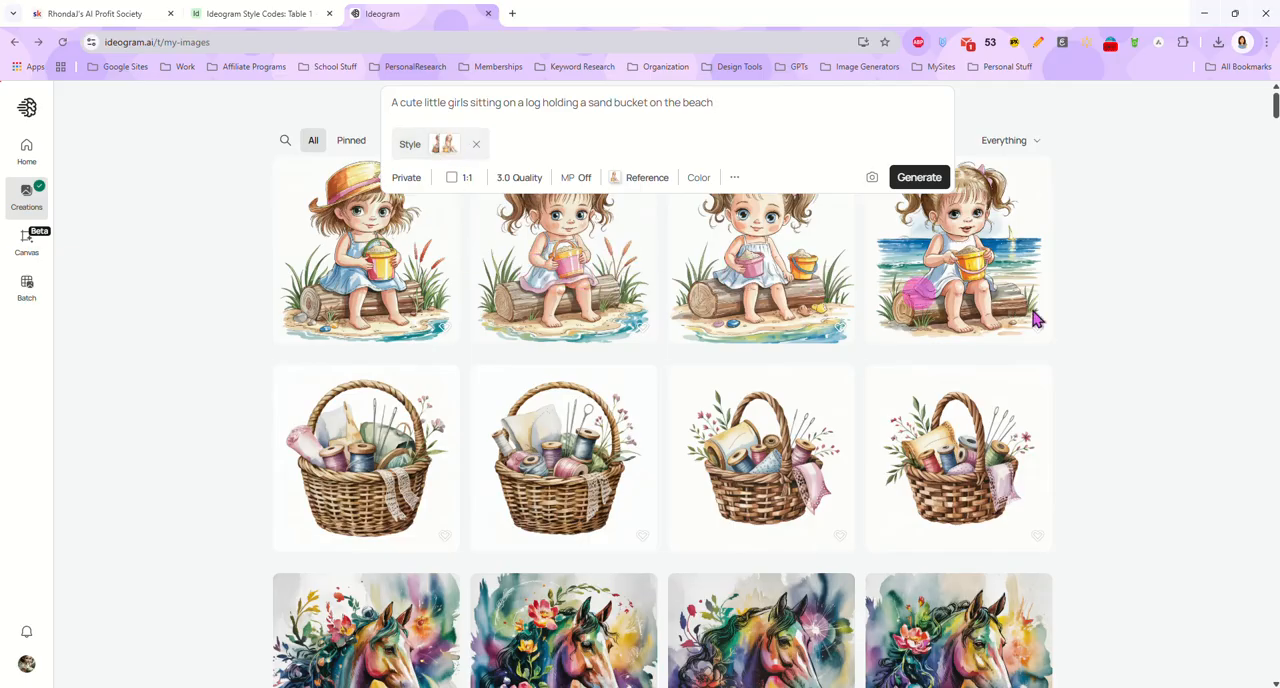
click(1143, 317)
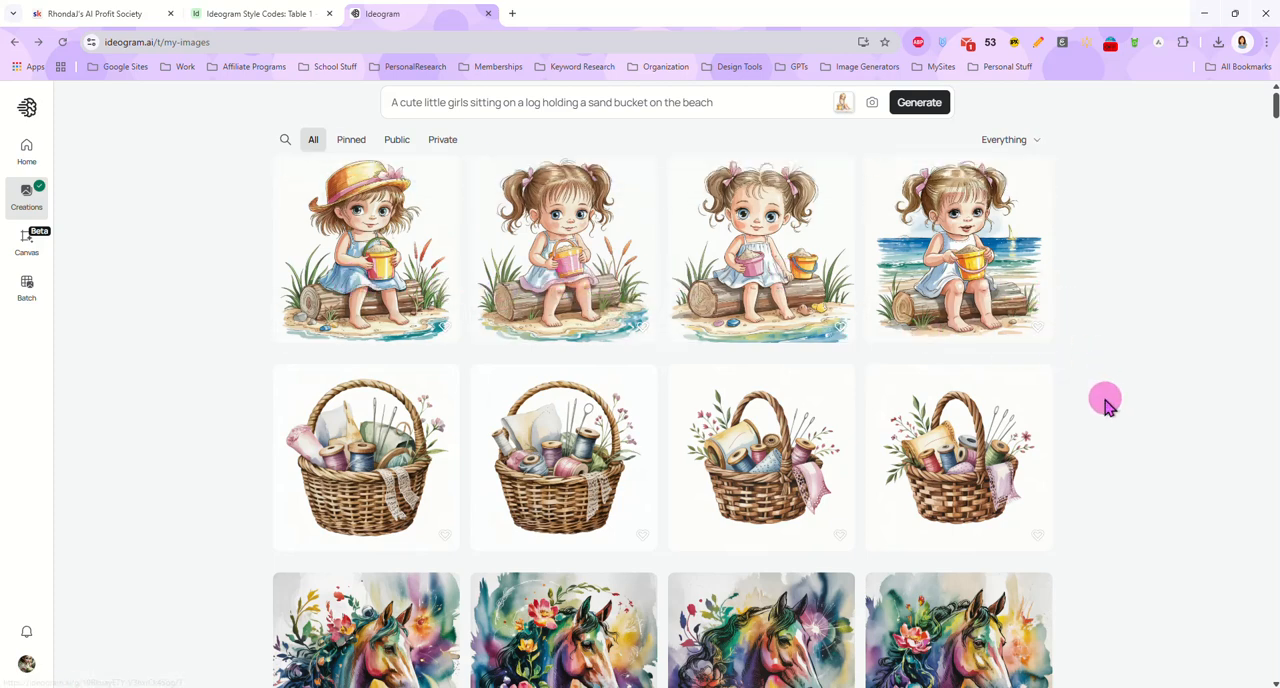
Remove both style reference images from the beach prompt and view the empty style code option
click(841, 105)
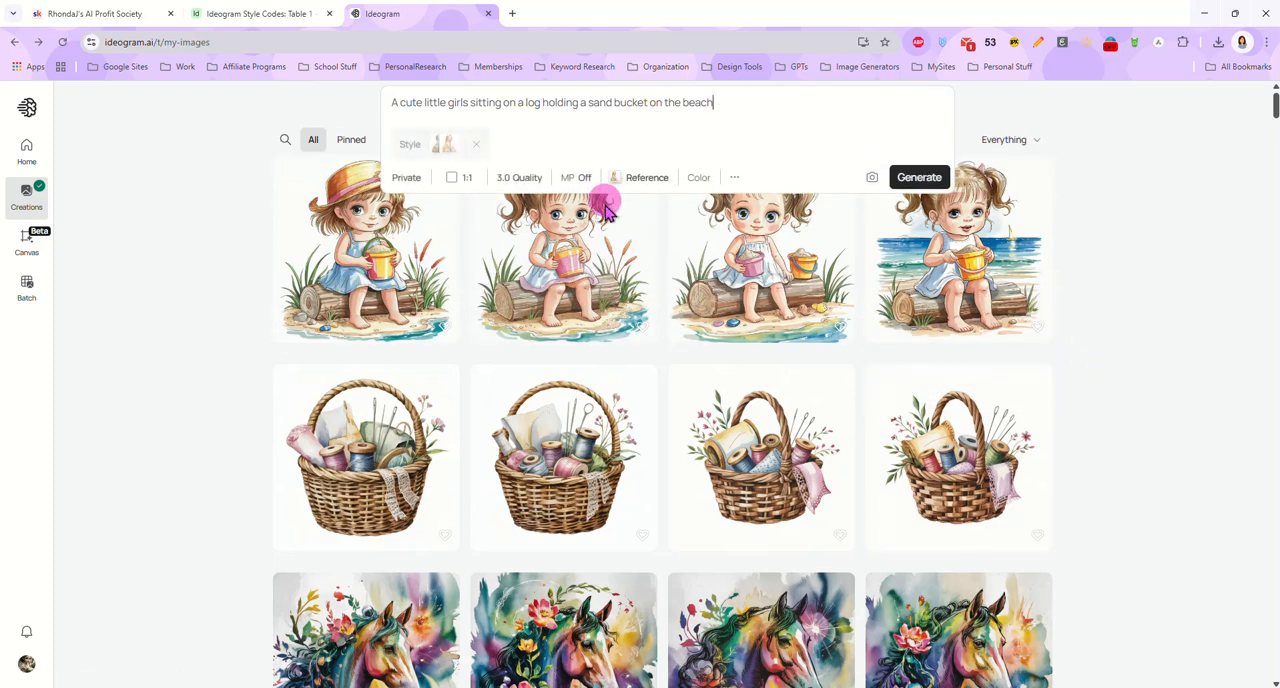
click(631, 177)
mouse_move(710, 438)
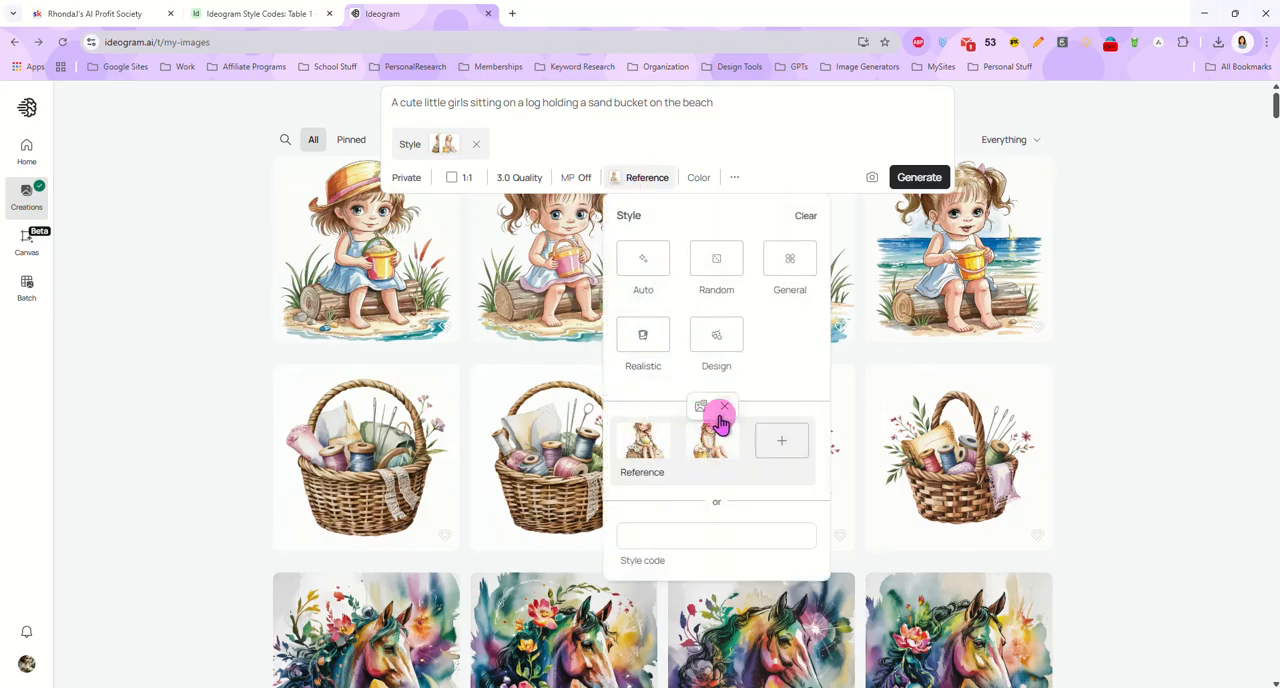
click(726, 409)
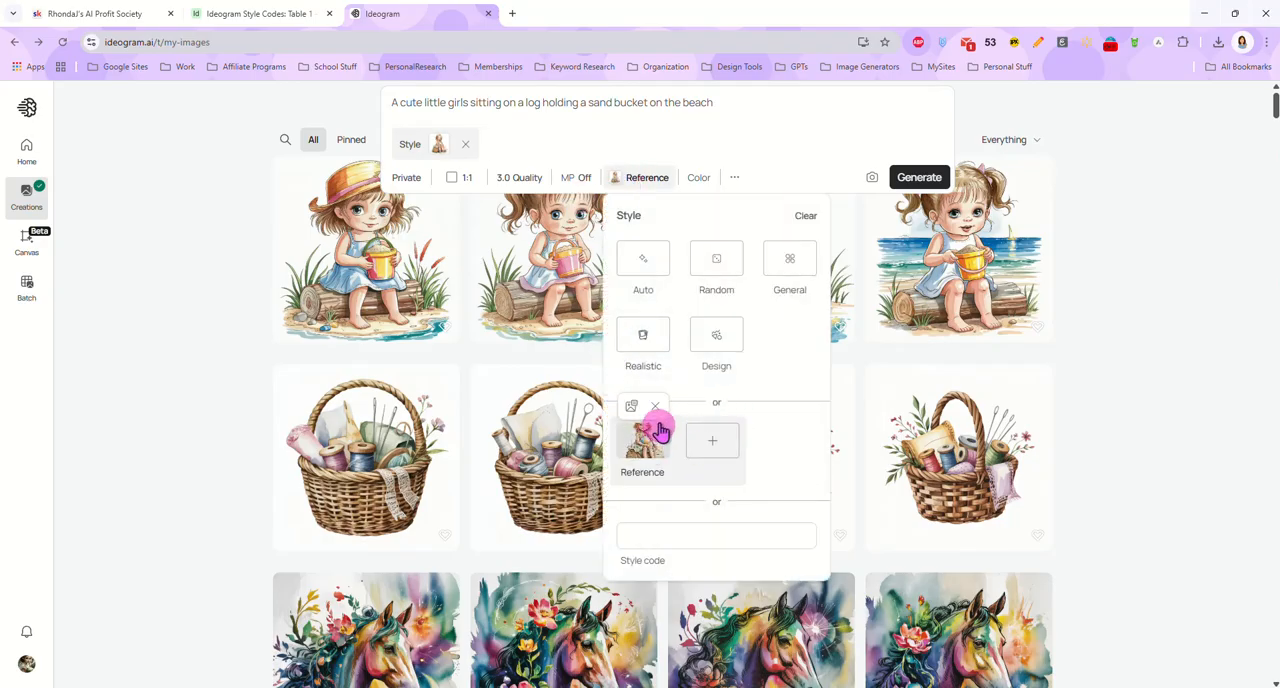
click(657, 410)
click(666, 490)
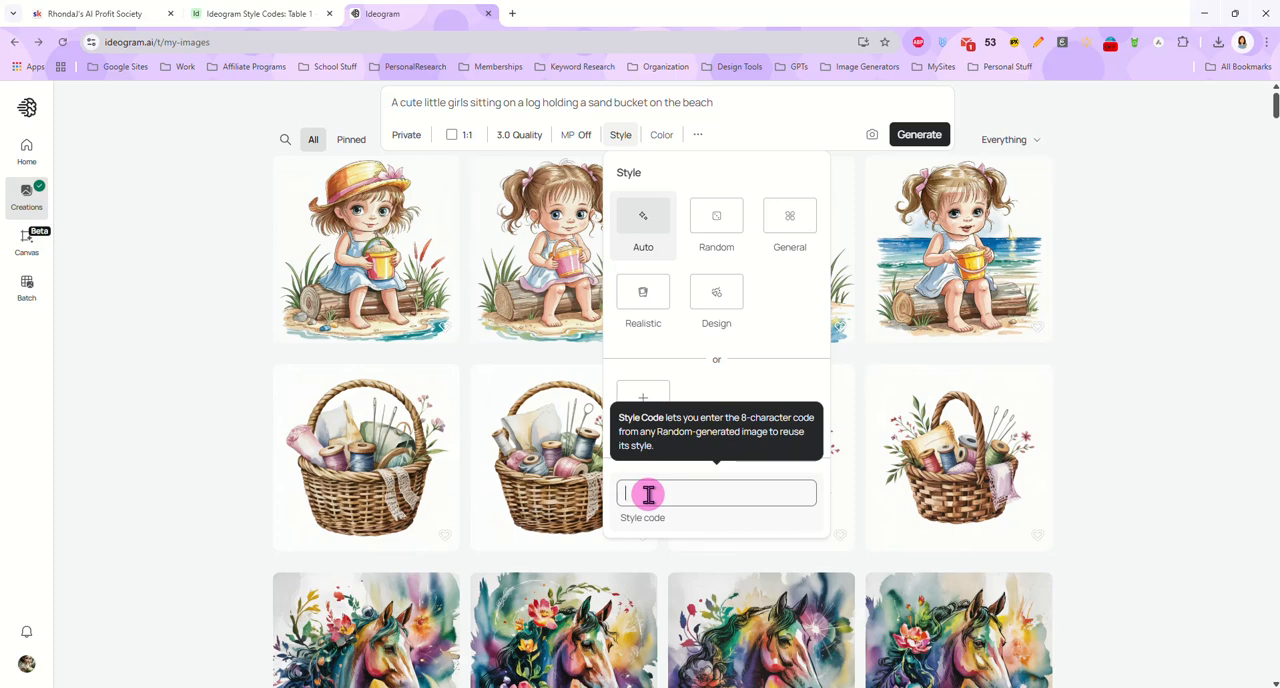
click(1086, 266)
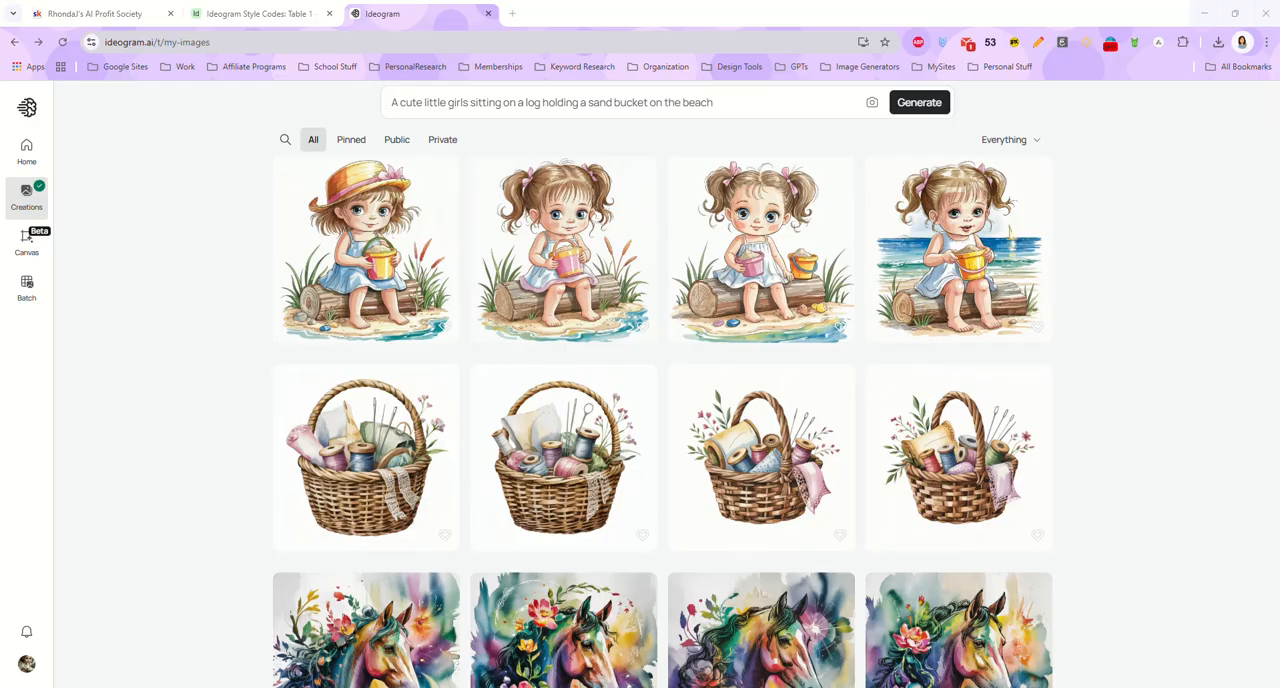
Replace the beach prompt with the copied "Charming watercolor clipart of a small wicker basket filled with sewing essentials" prompt
click(530, 116)
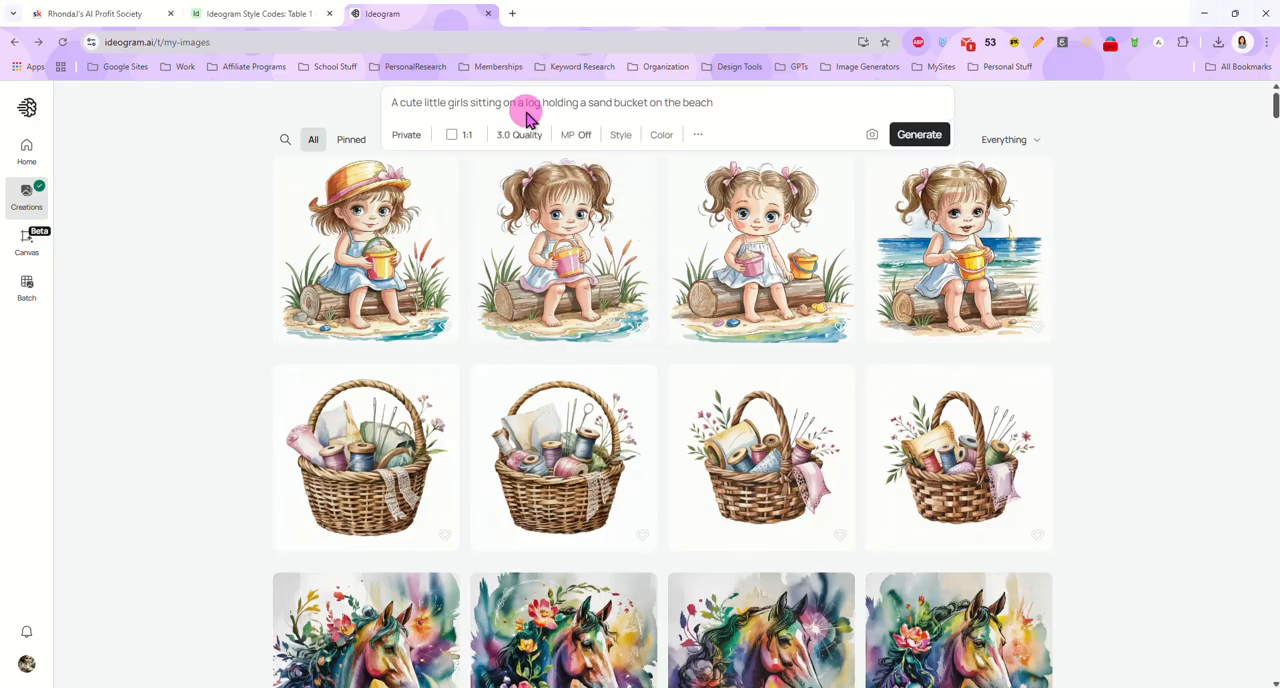
key(ctrl+a)
text(Charming watercolor clipart of a small wicker basket filled with sewing essentials, including delicate lace, vintage thread spools, sewing needles, and tiny floral accents. The basket features a warm woven texture, with contents arranged in a soft, nostalgic style. Gentle watercolor effects and muted vintage tones create a cozy, delicate aesthetic. Isolated on a clean white background for a crisp, professional finish.)
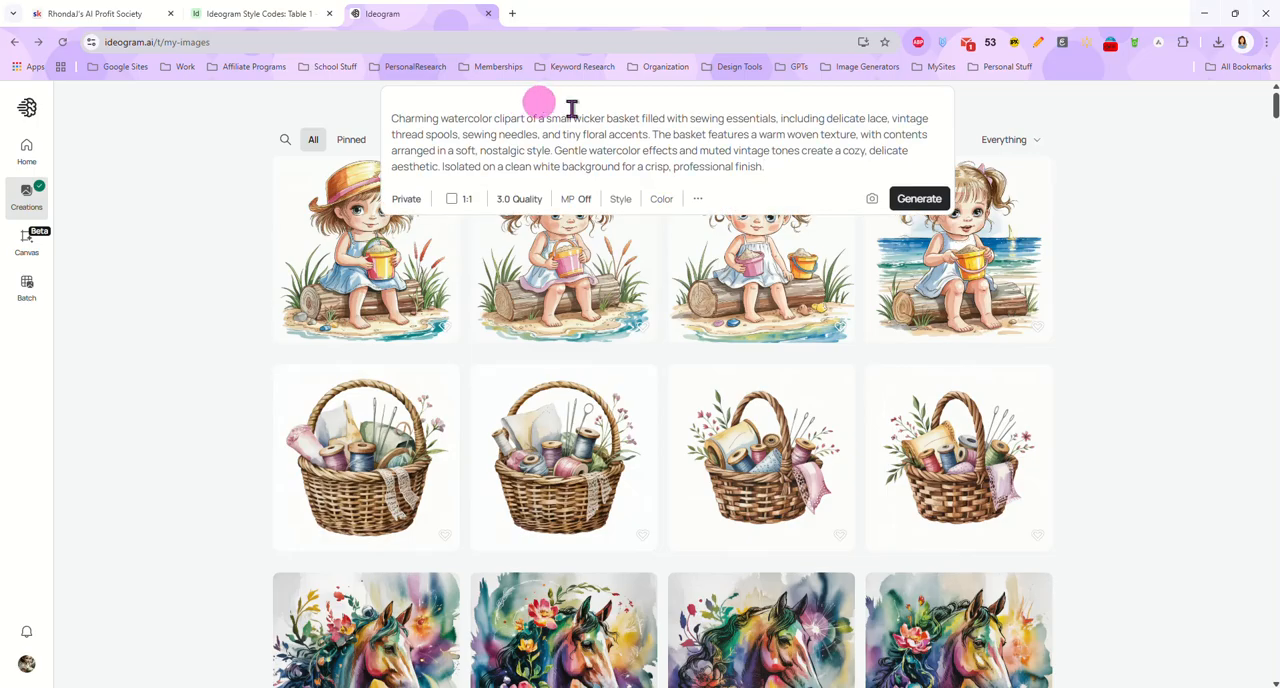
Set the render speed to Turbo with model 3.0 and generate the sewing basket images
click(522, 199)
click(529, 460)
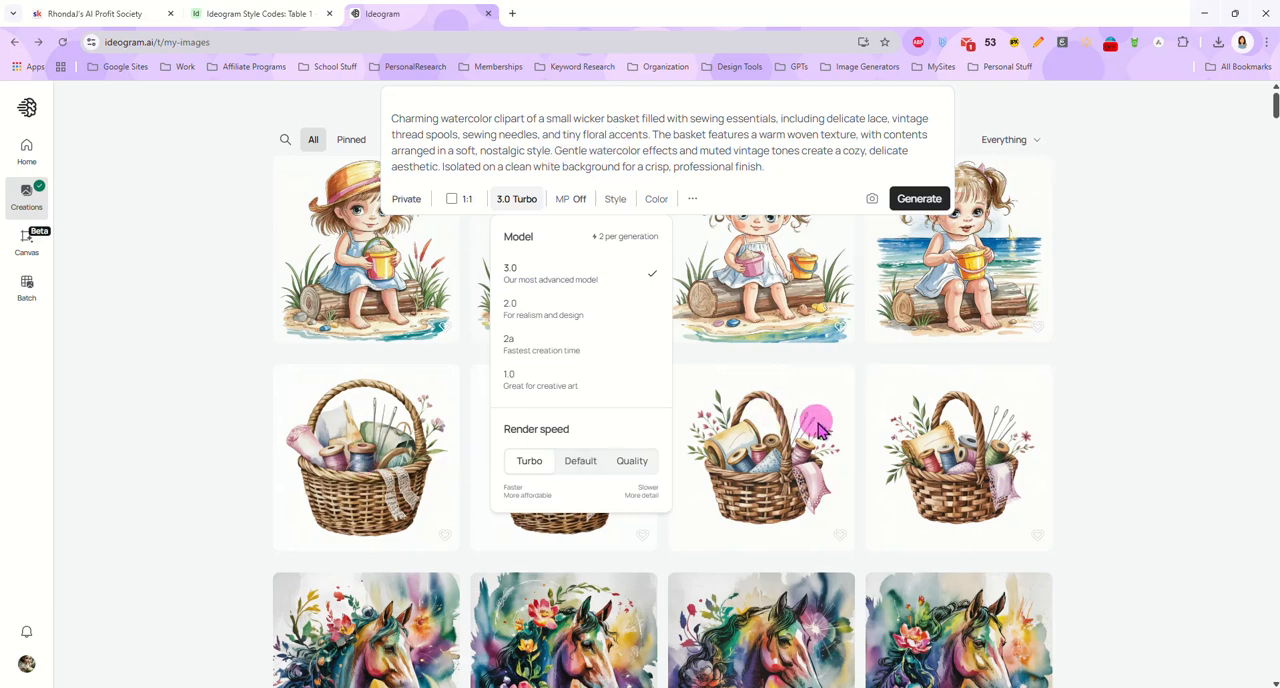
click(777, 166)
click(914, 199)
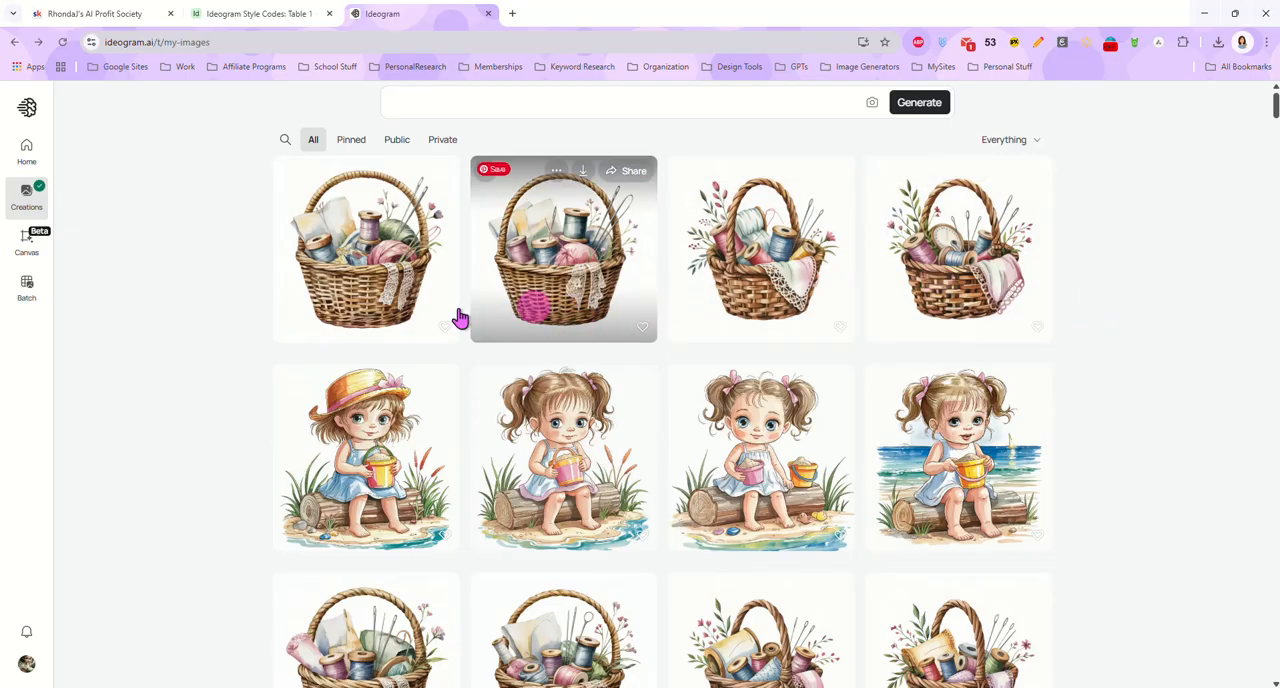
Examine each of the four sewing basket images generated with model 3.0, then return to the creations gallery
click(425, 265)
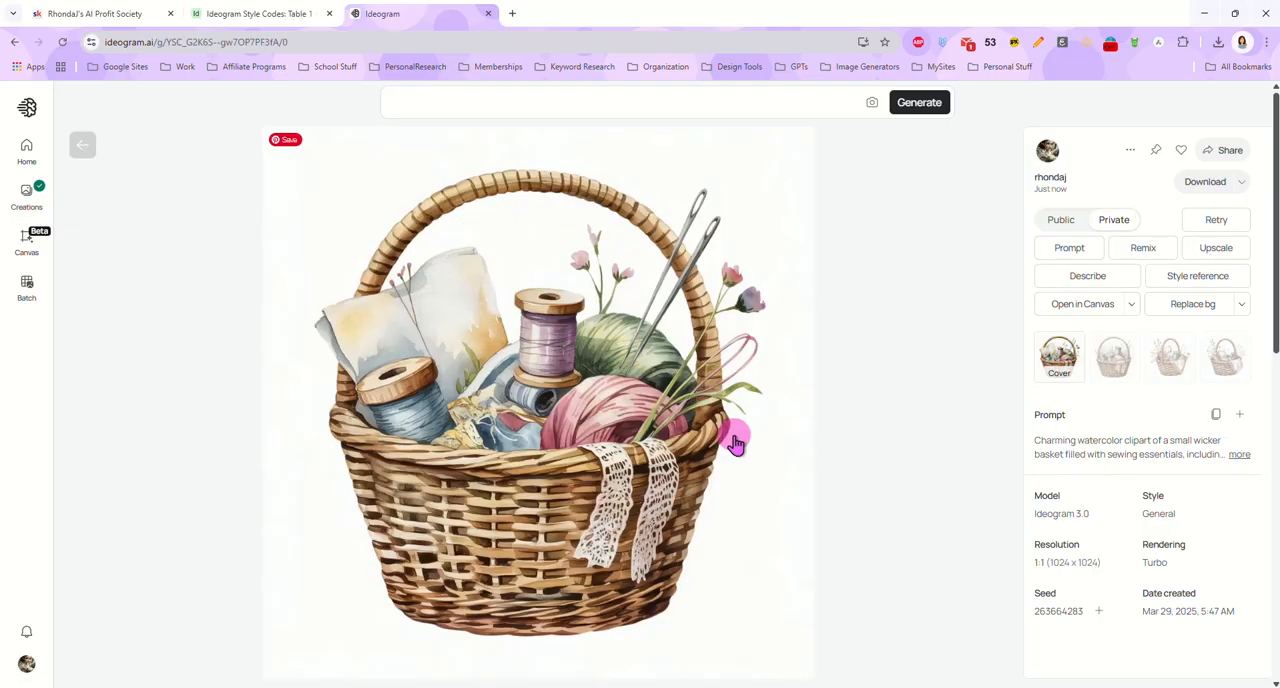
click(1127, 383)
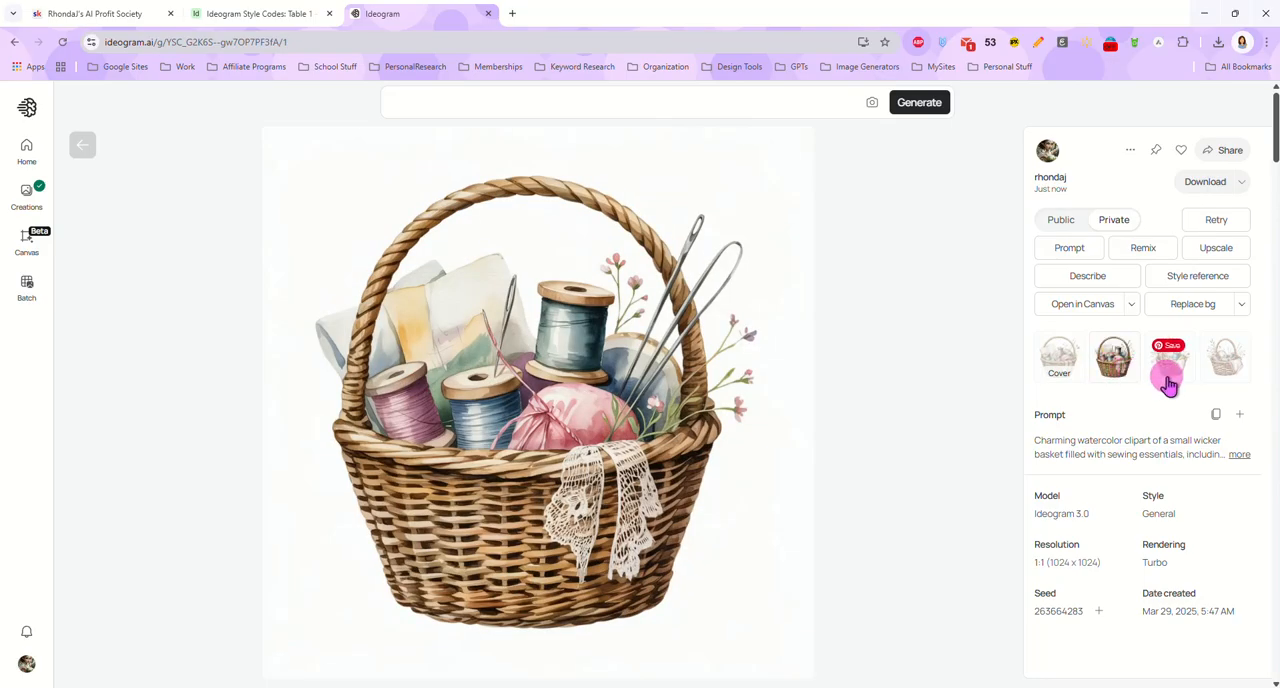
click(1168, 385)
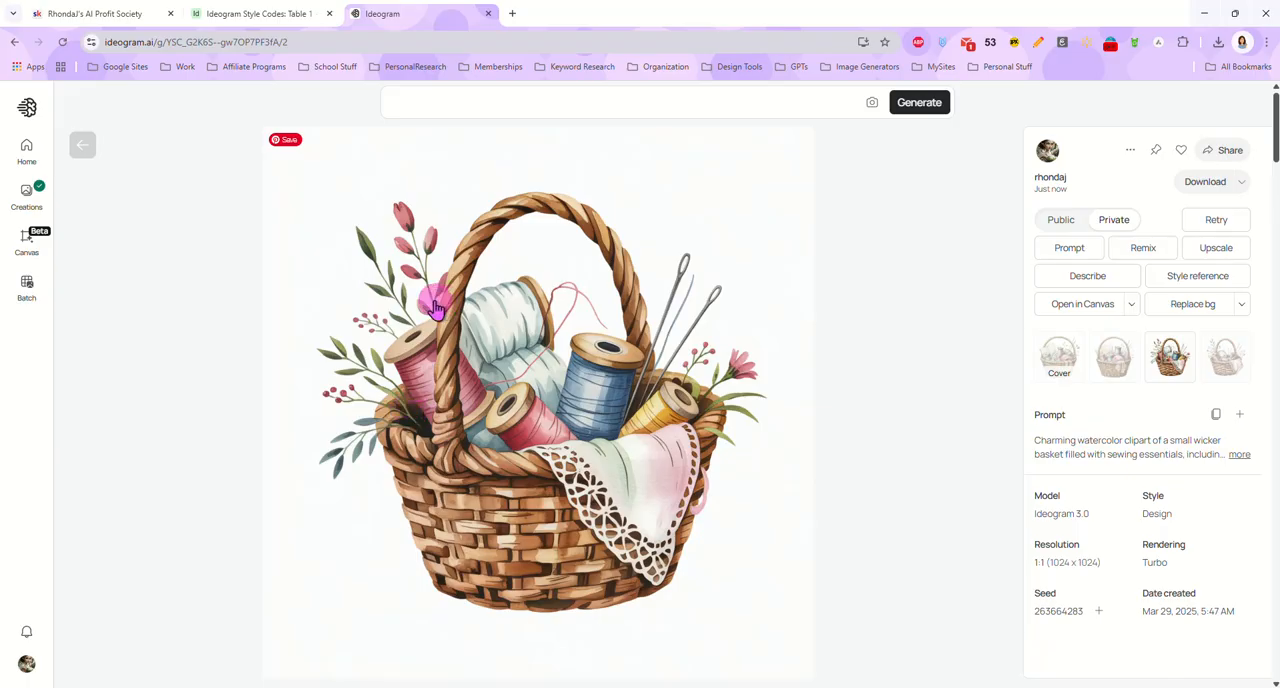
click(1220, 372)
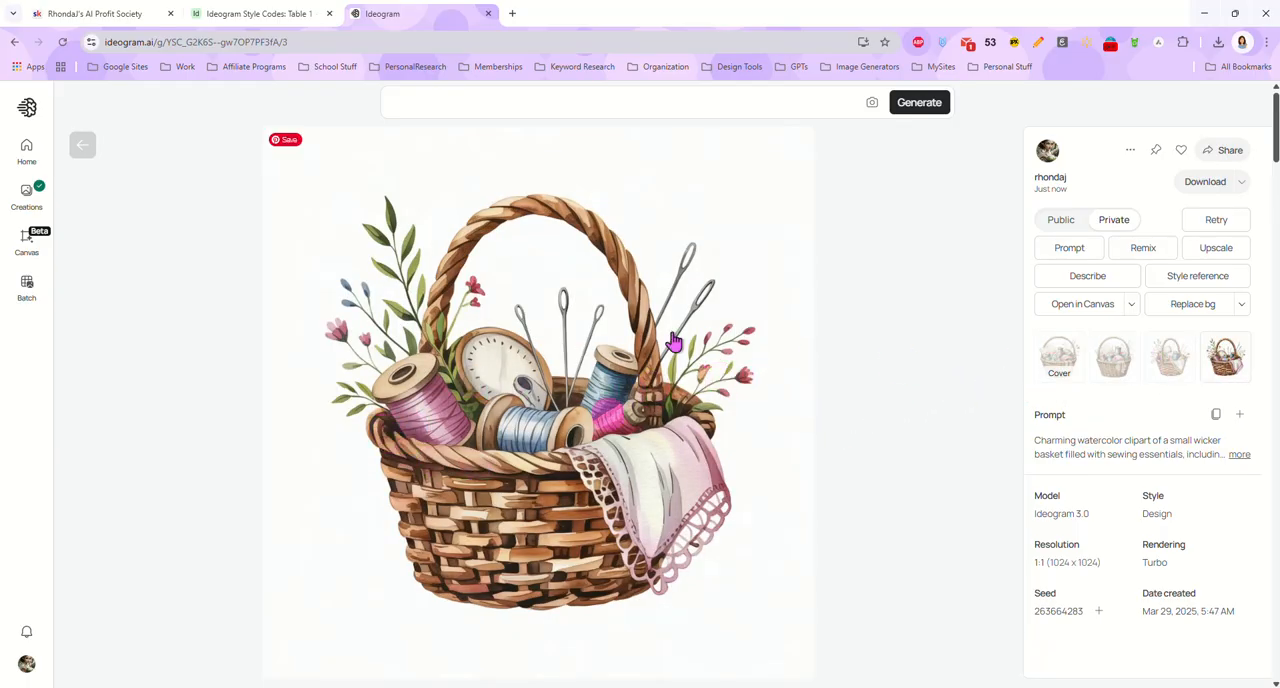
click(88, 148)
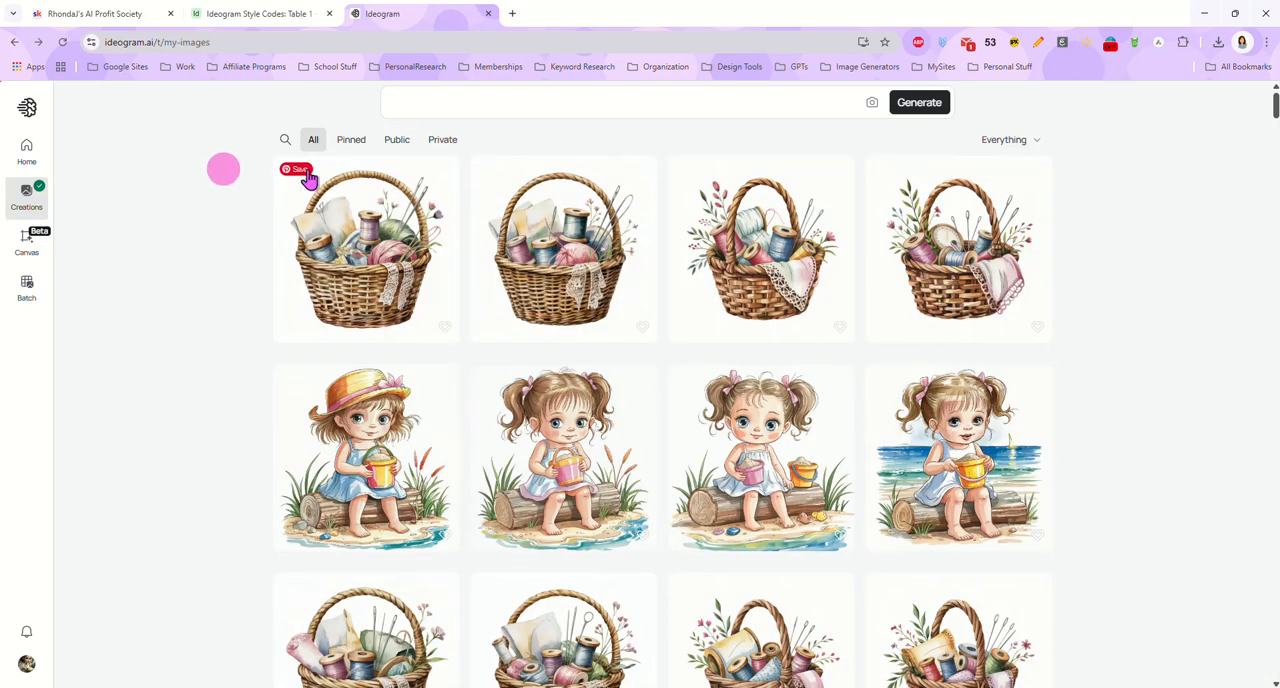
Paste the sewing basket prompt again, switch the model to 2.0 at Turbo speed, and generate the images
right_click(508, 101)
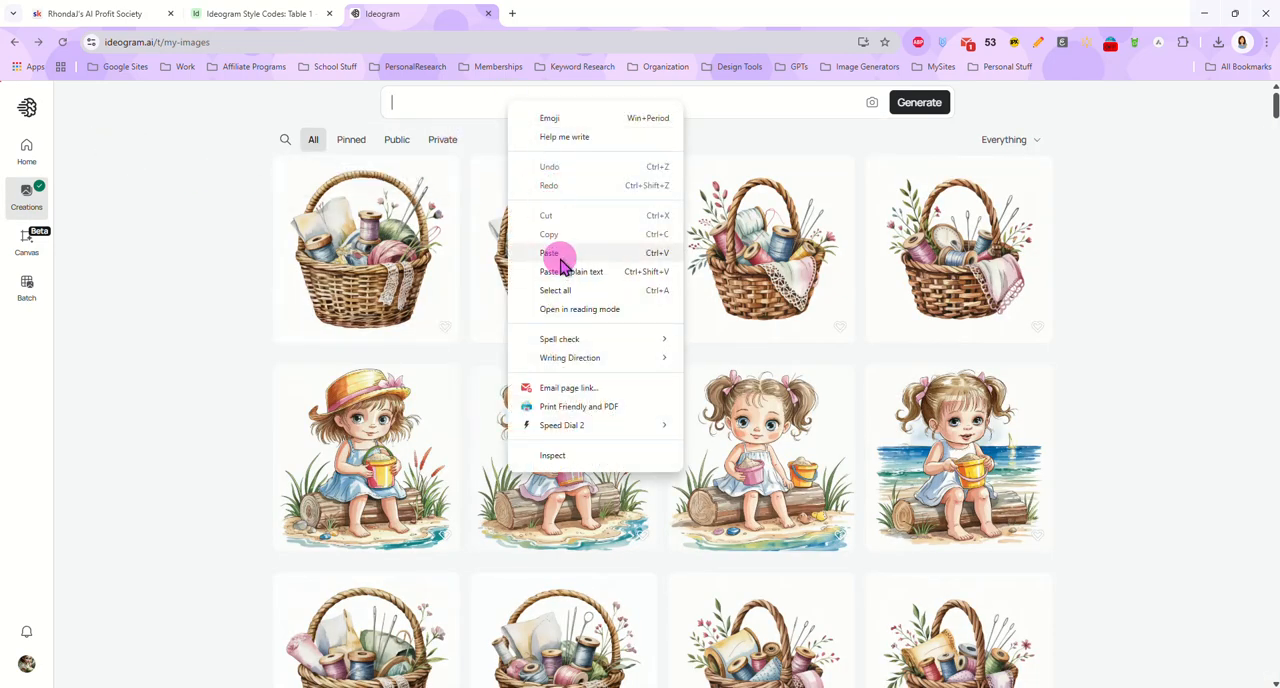
click(566, 252)
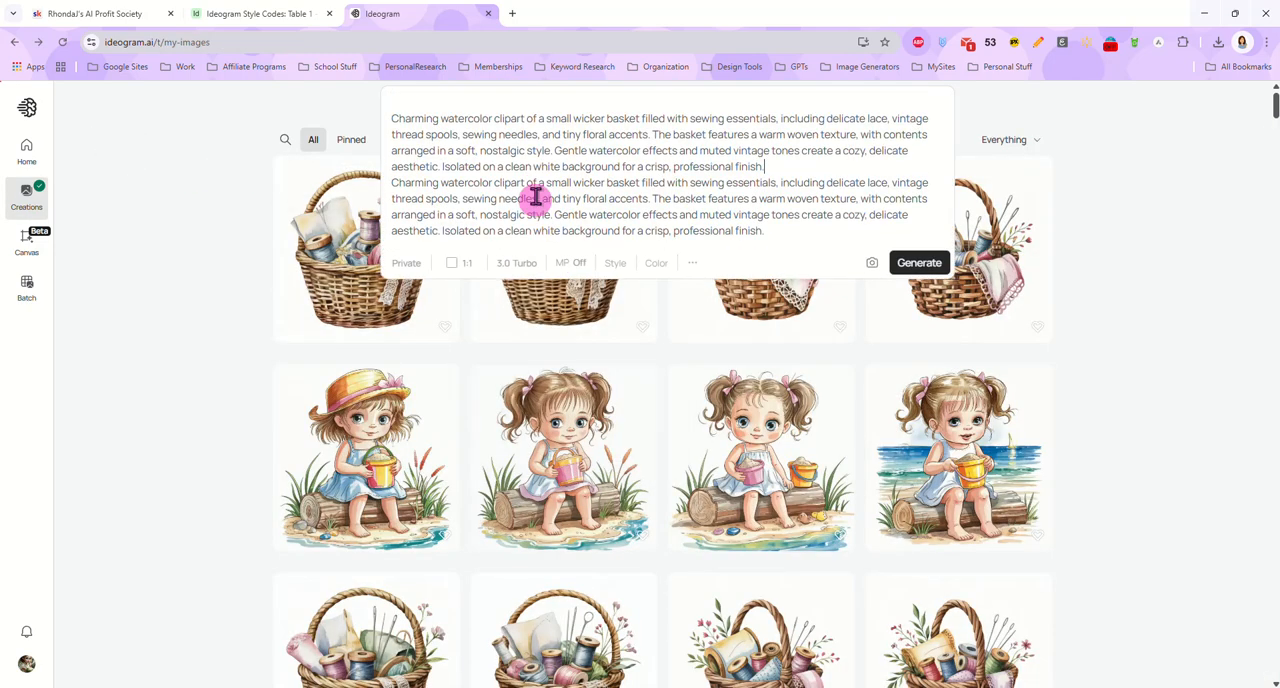
click(508, 265)
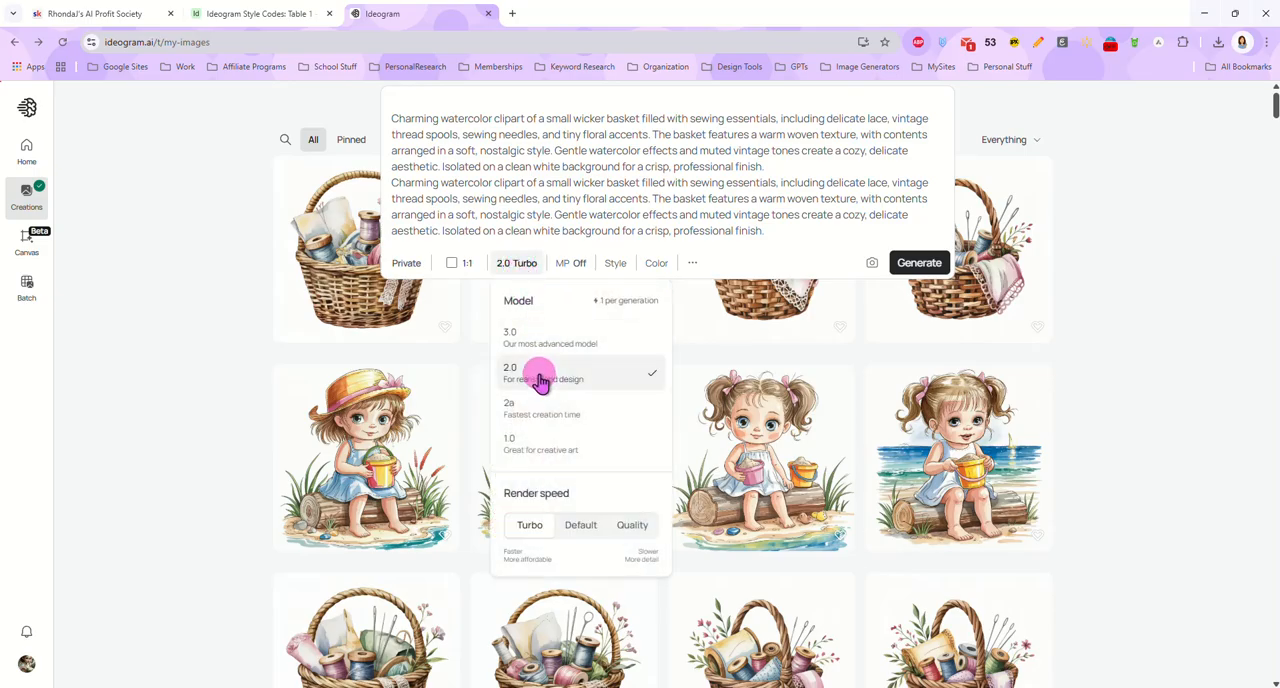
click(905, 265)
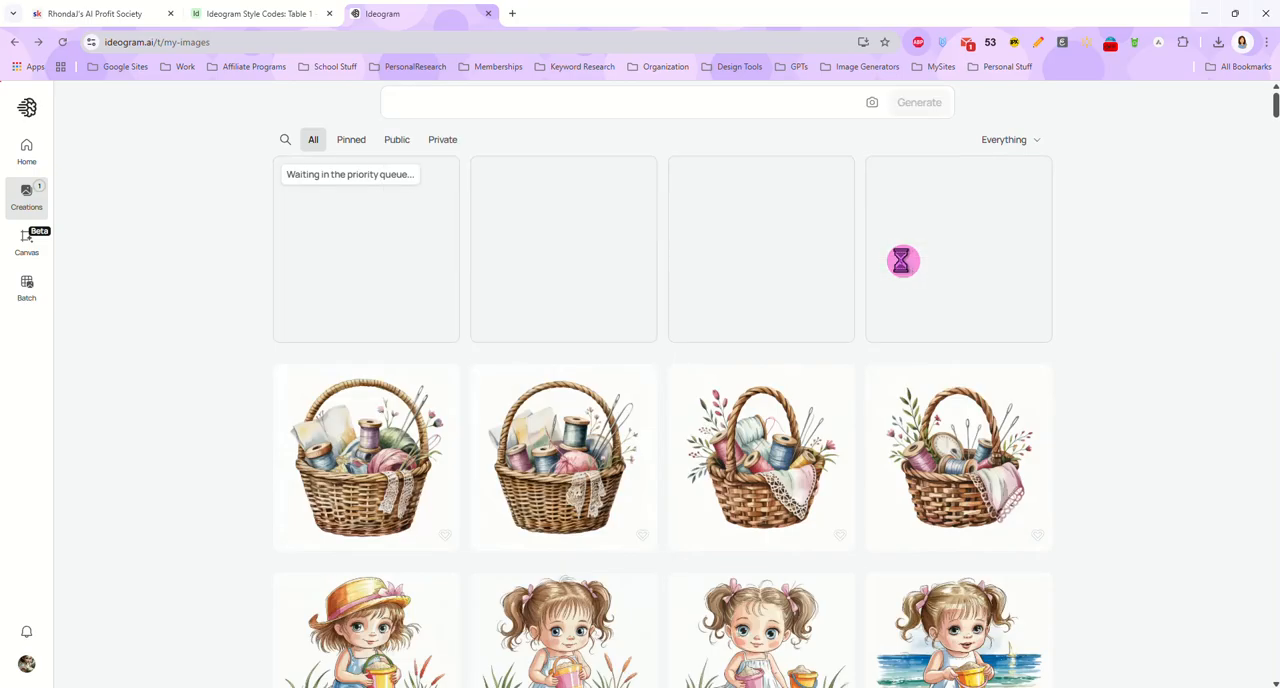
Reuse the sewing basket prompt with model 2a at Turbo speed and generate another set of images
click(518, 104)
click(508, 264)
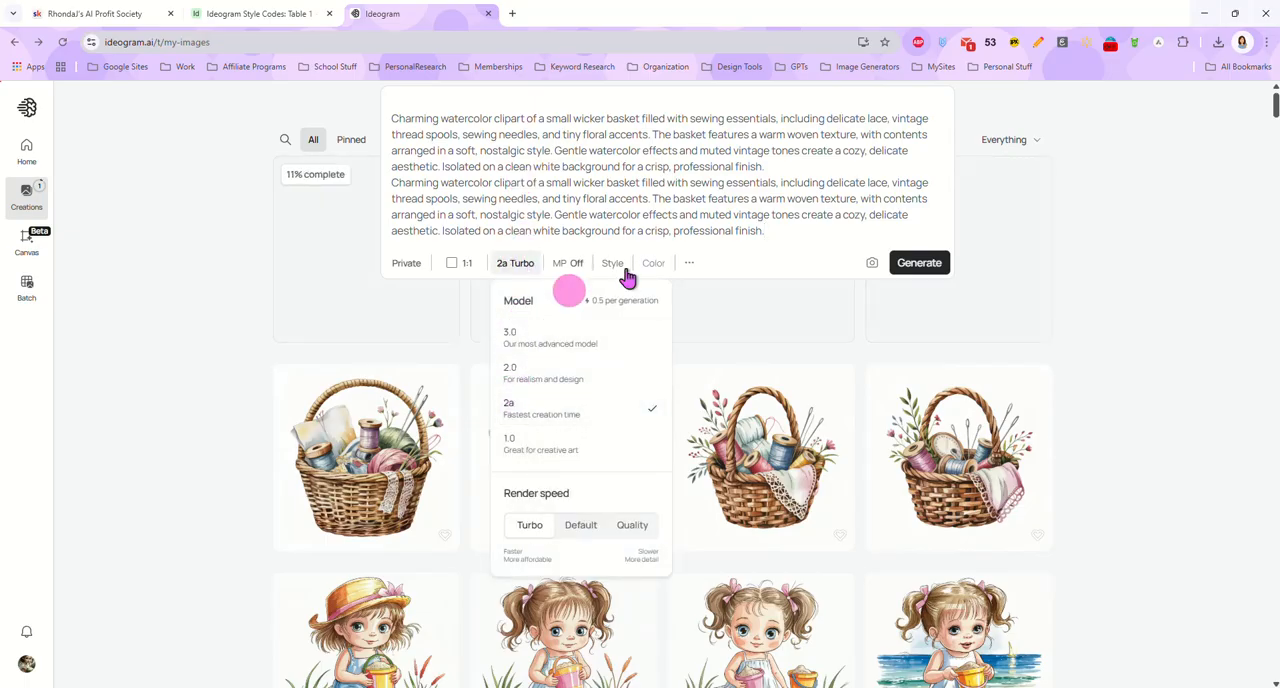
click(915, 263)
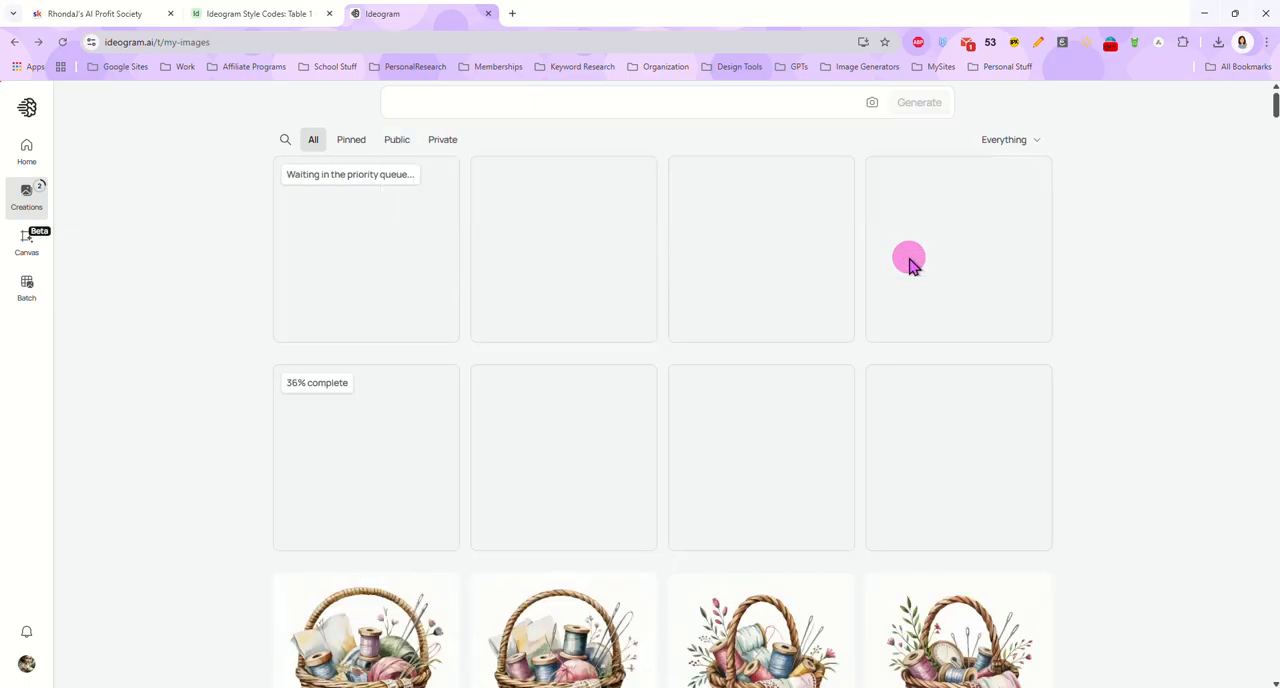
Reuse the sewing basket prompt with model 1.0 at Turbo speed and generate a further set of images
click(543, 106)
click(516, 266)
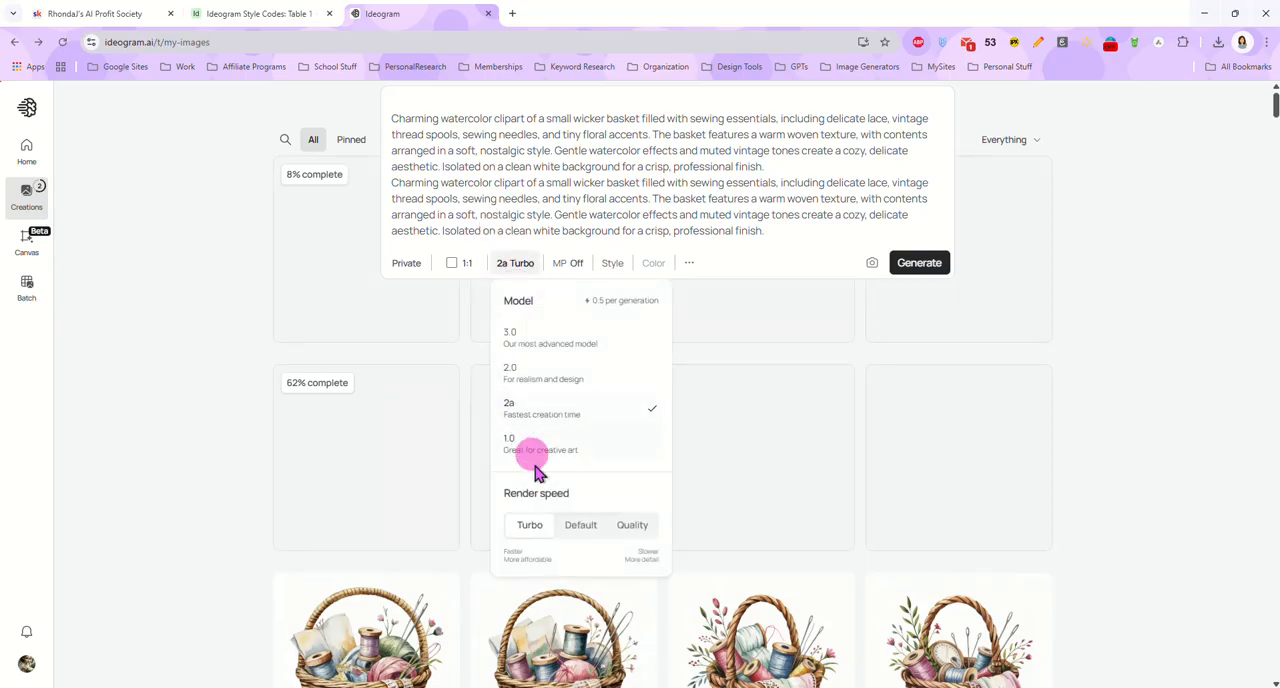
click(530, 446)
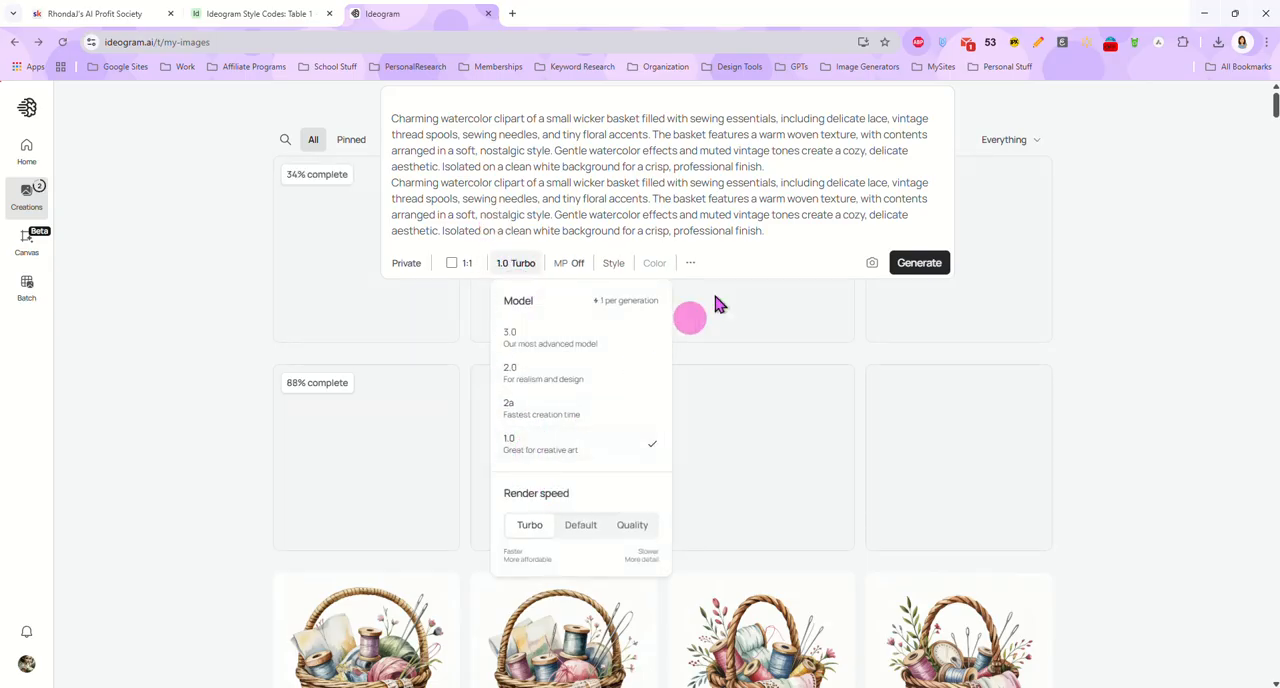
click(910, 262)
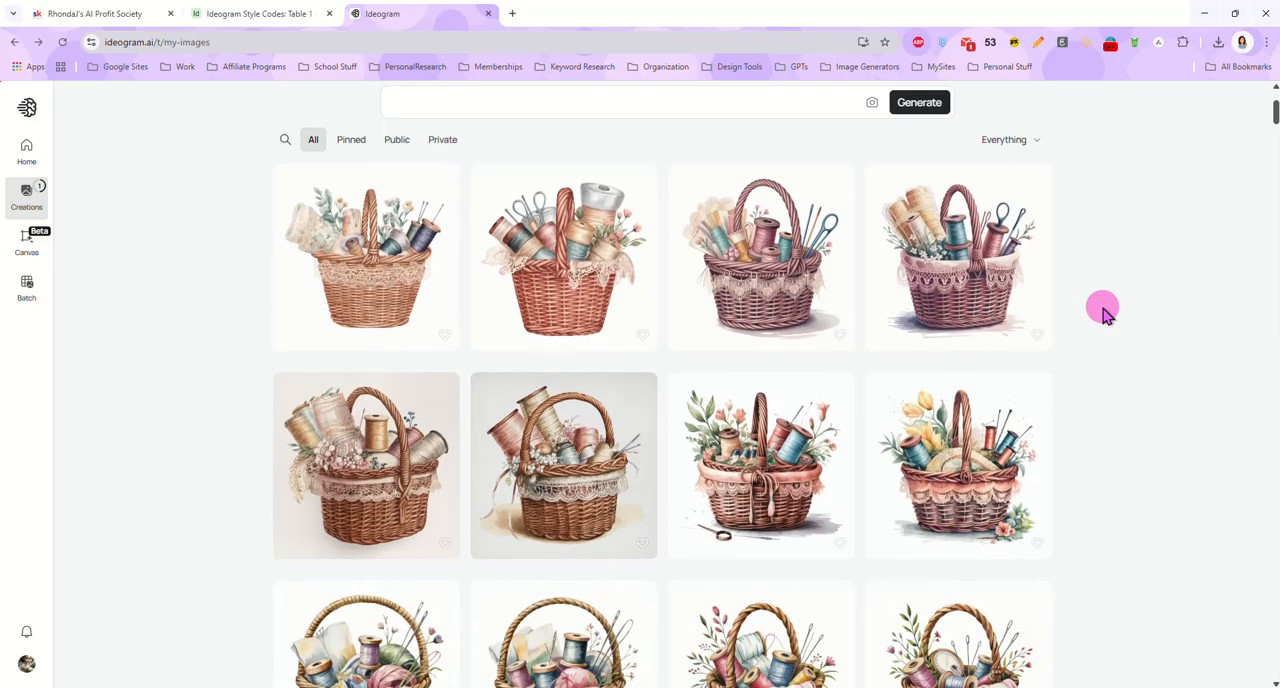
Examine each of the four sewing basket images generated with model 2.0 and return to the gallery
scroll(1103, 313, down, 2)
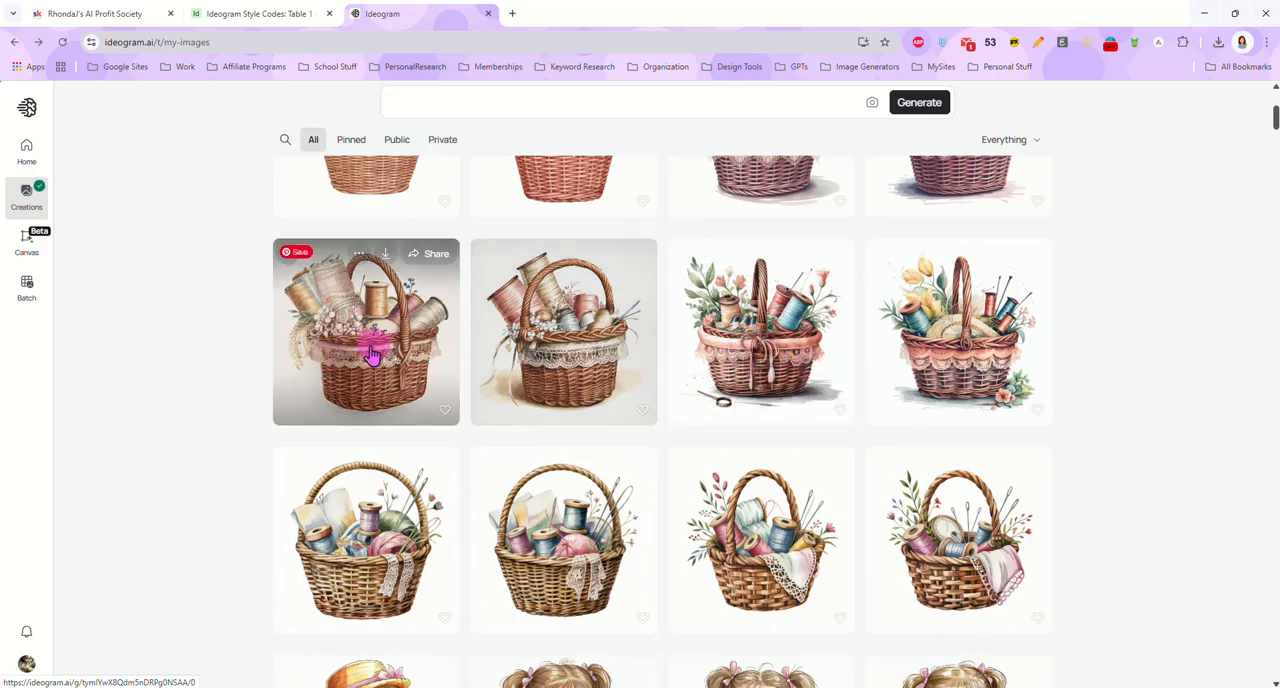
click(373, 314)
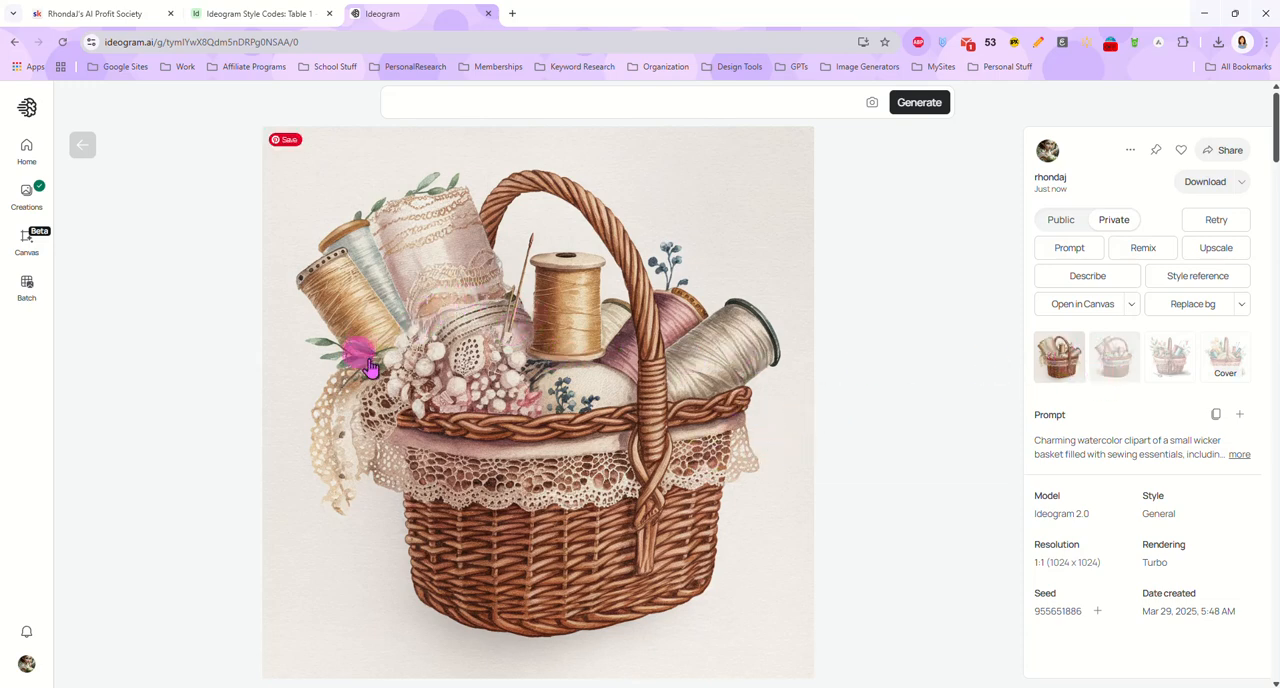
click(1100, 380)
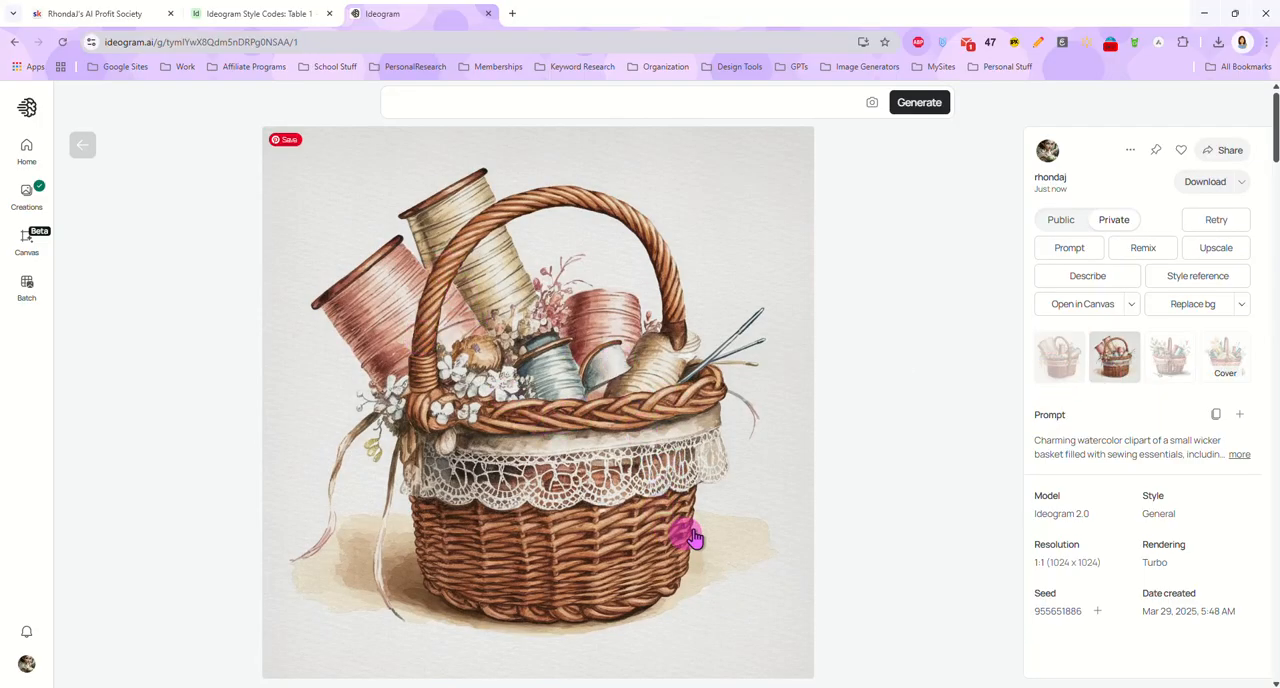
click(1172, 378)
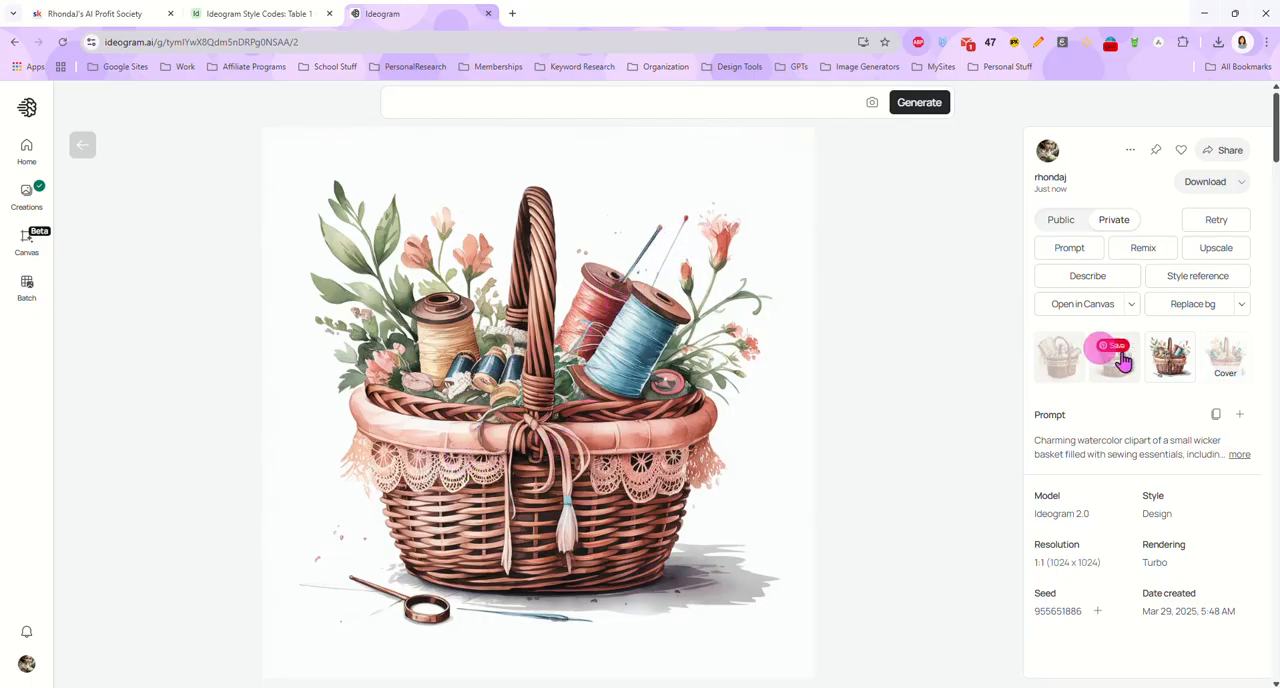
click(1238, 366)
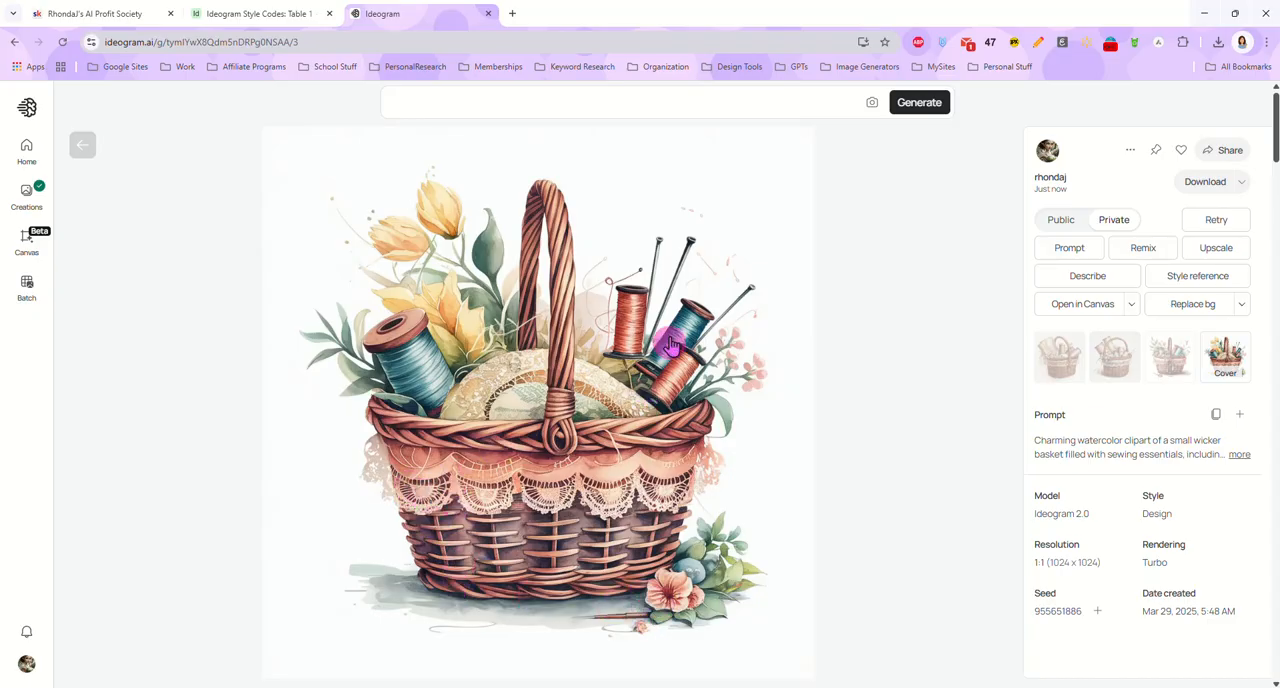
click(897, 263)
Examine each of the four sewing basket images generated with model 2a and close the image view
scroll(718, 393, up, 1)
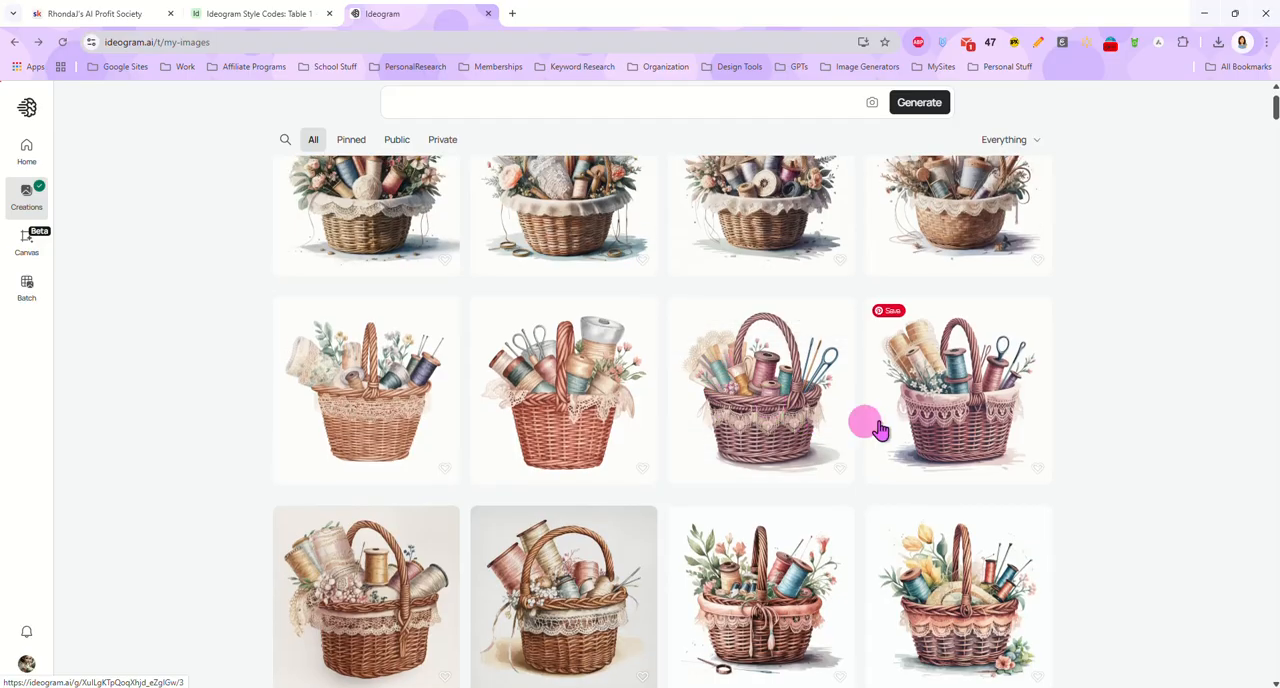
click(414, 425)
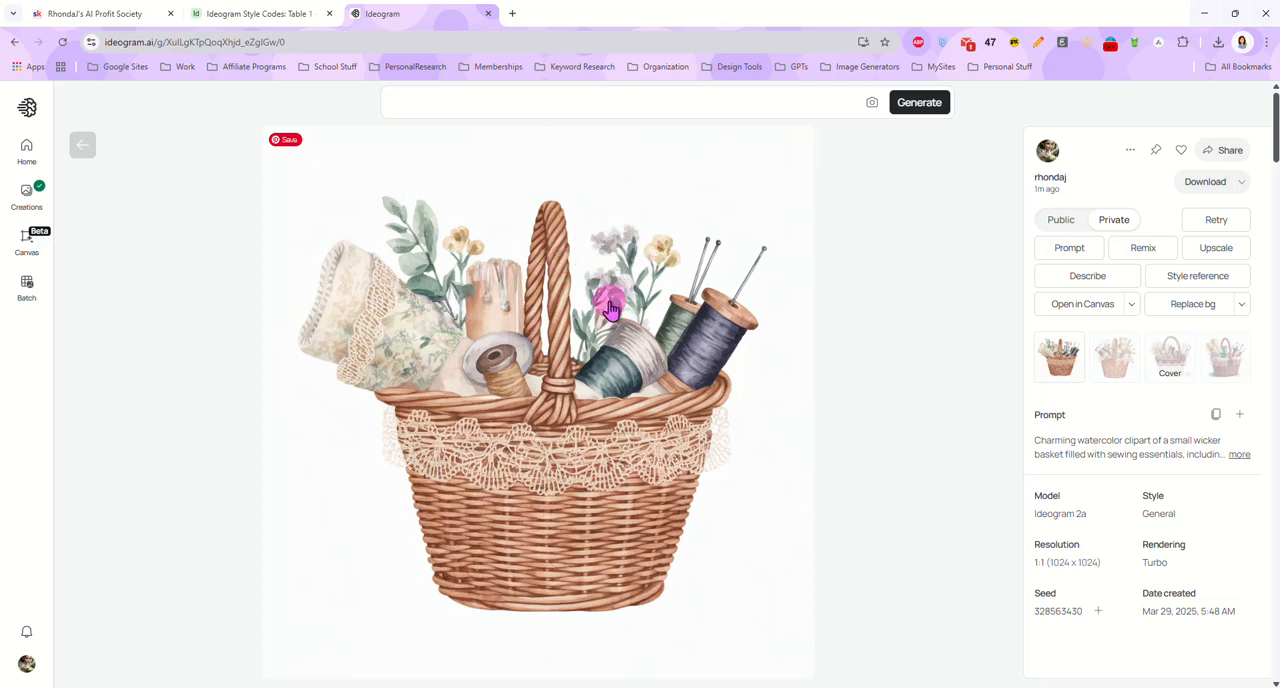
click(1120, 360)
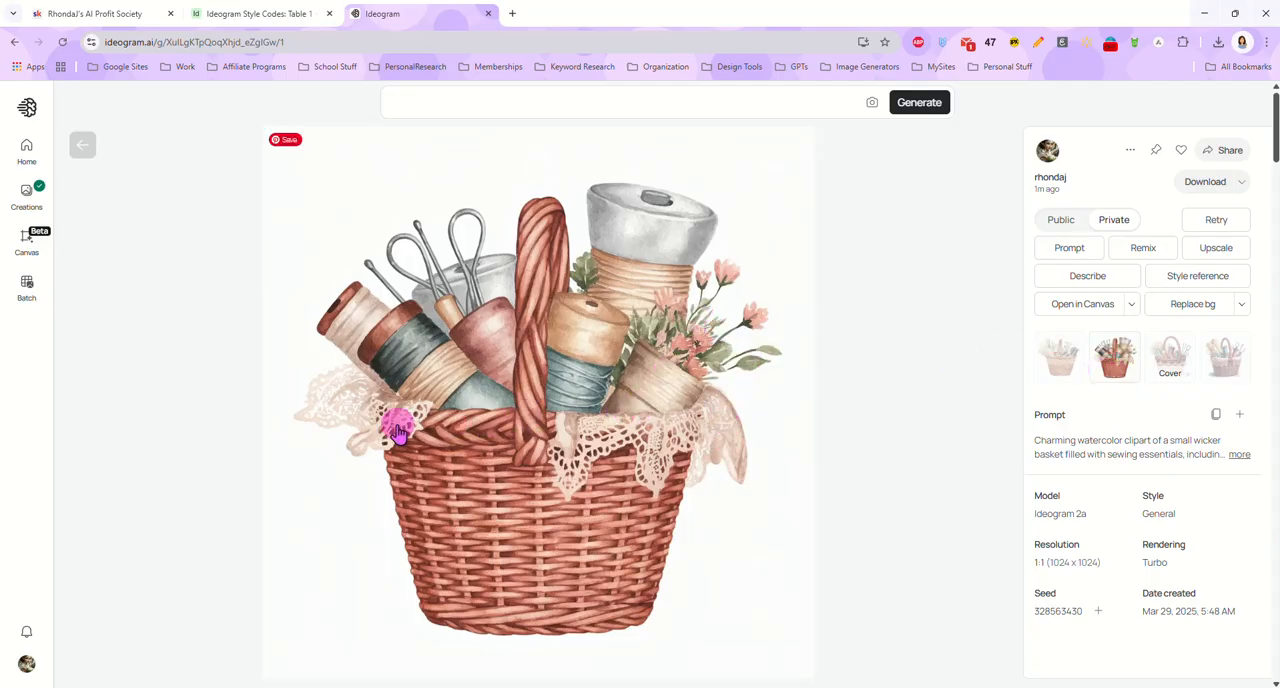
click(1180, 370)
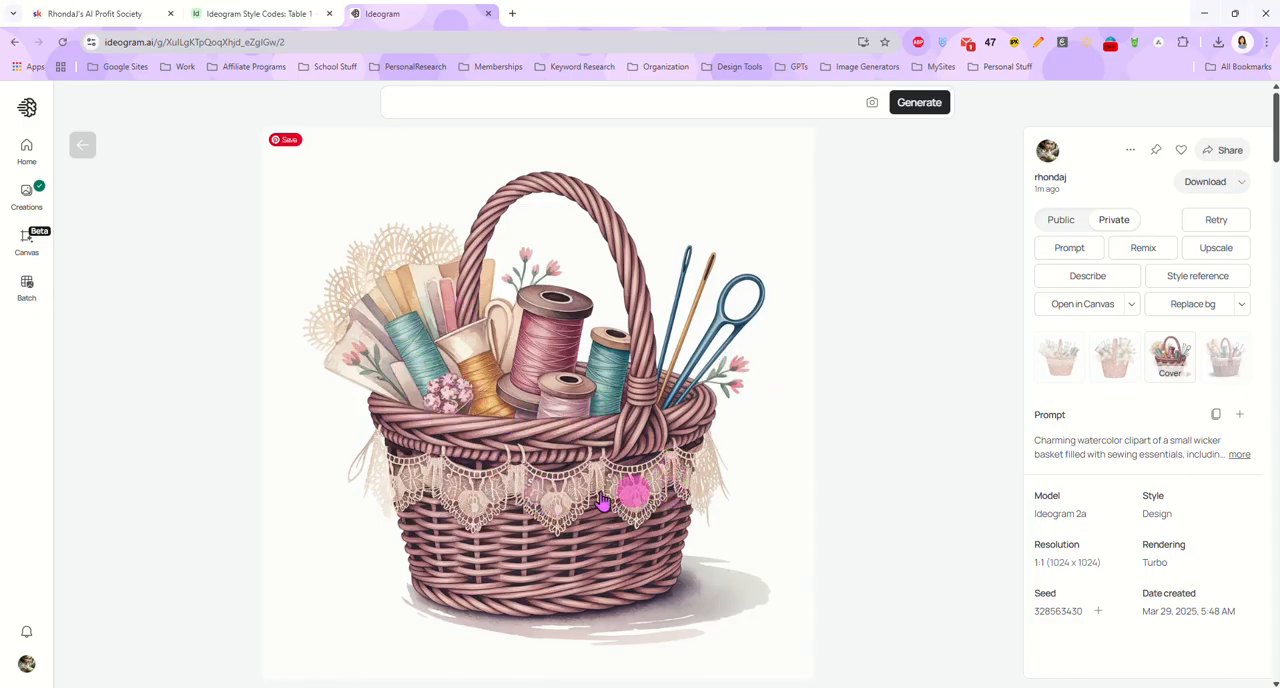
click(1238, 373)
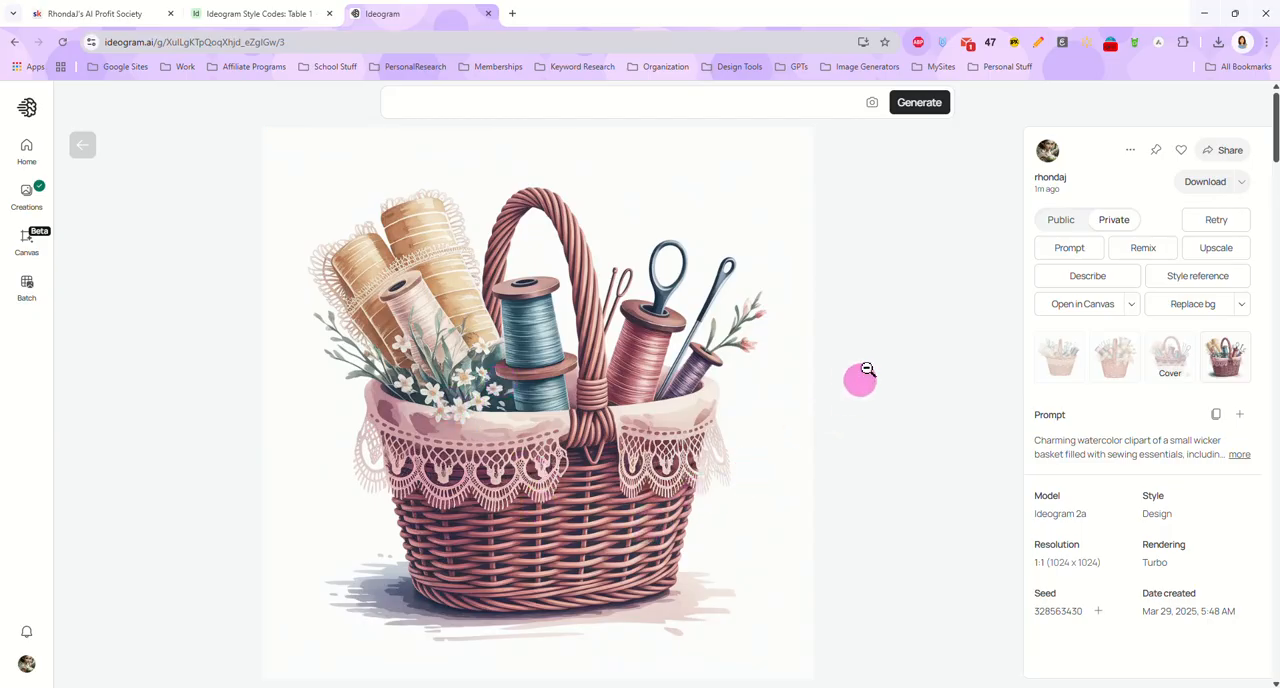
click(876, 338)
Examine each of the four sewing basket images generated with model 1.0 and return to the gallery to compare the sets
scroll(565, 330, up, 1)
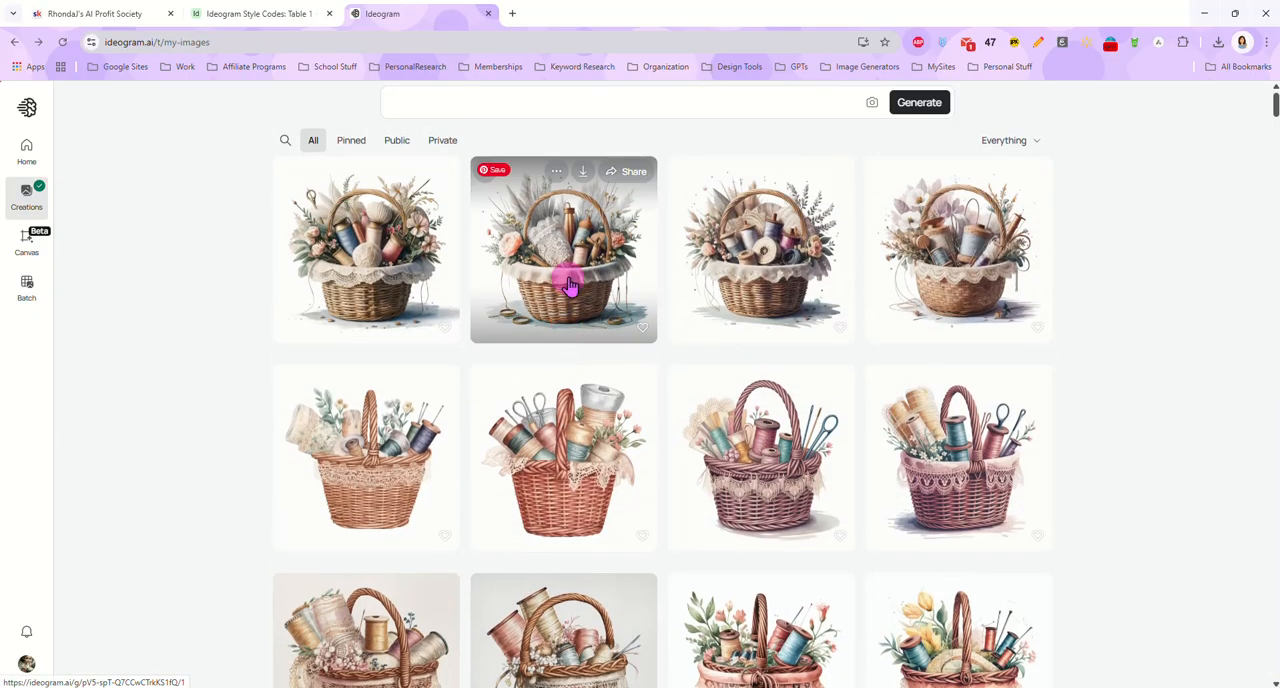
click(370, 250)
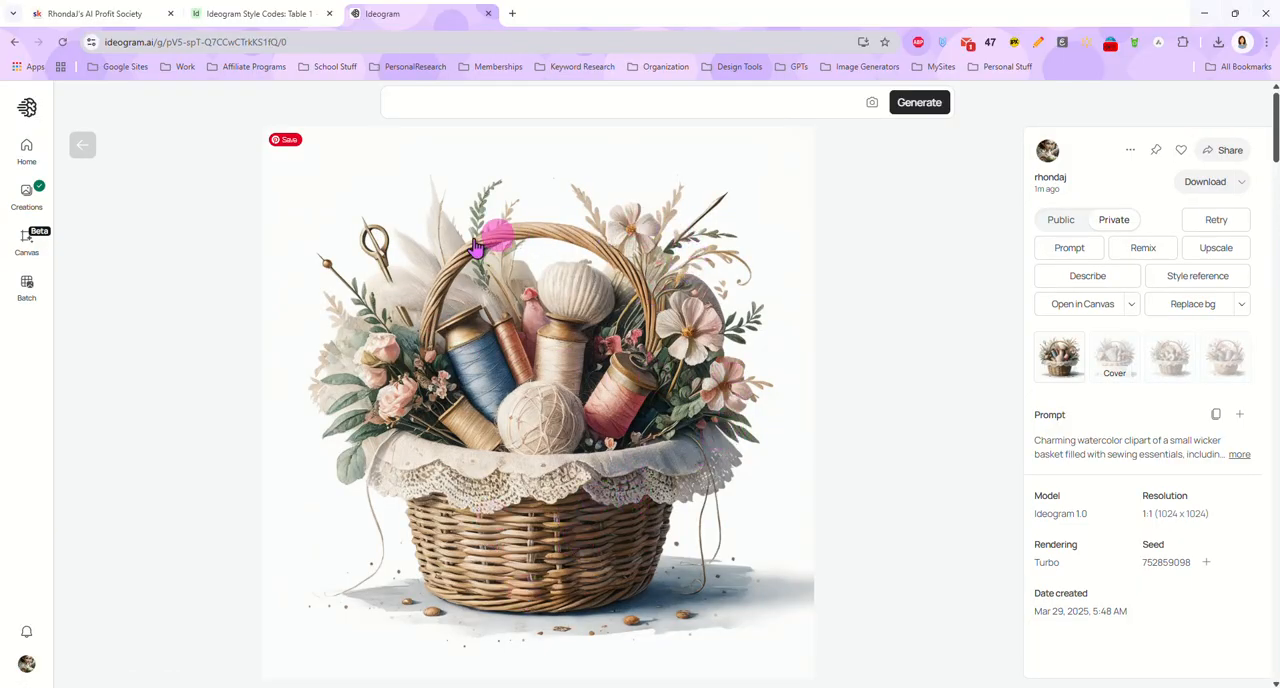
click(1132, 345)
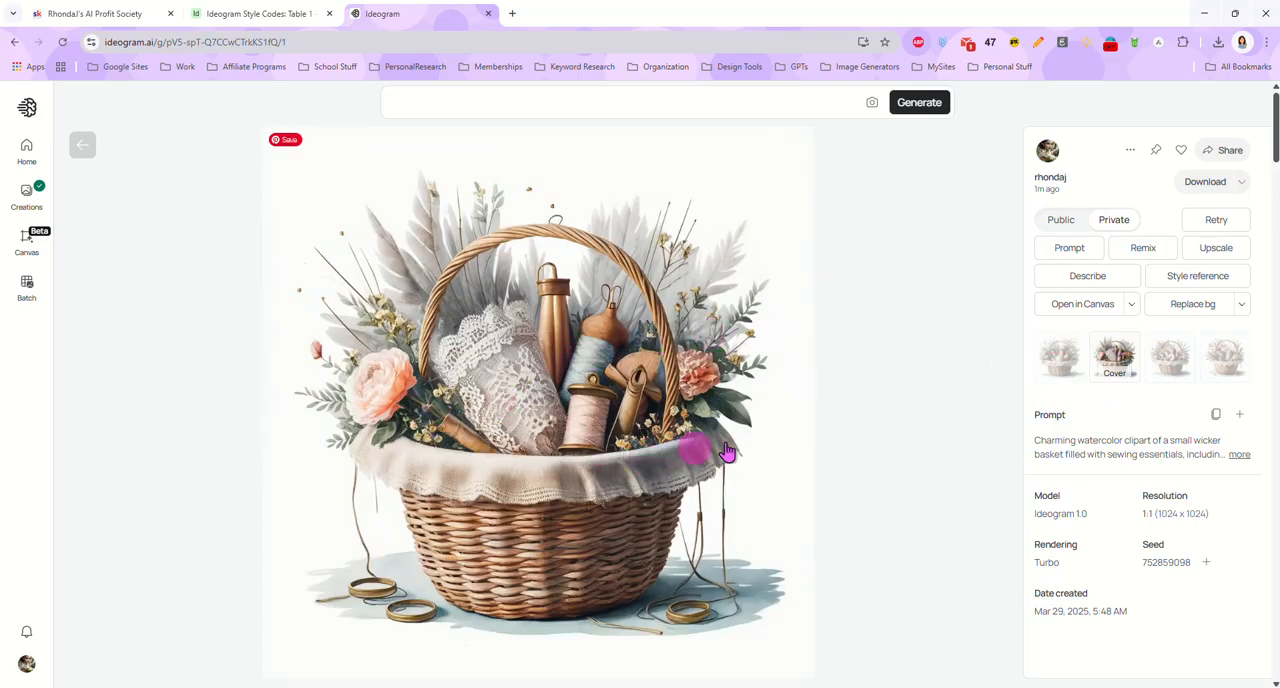
click(1180, 362)
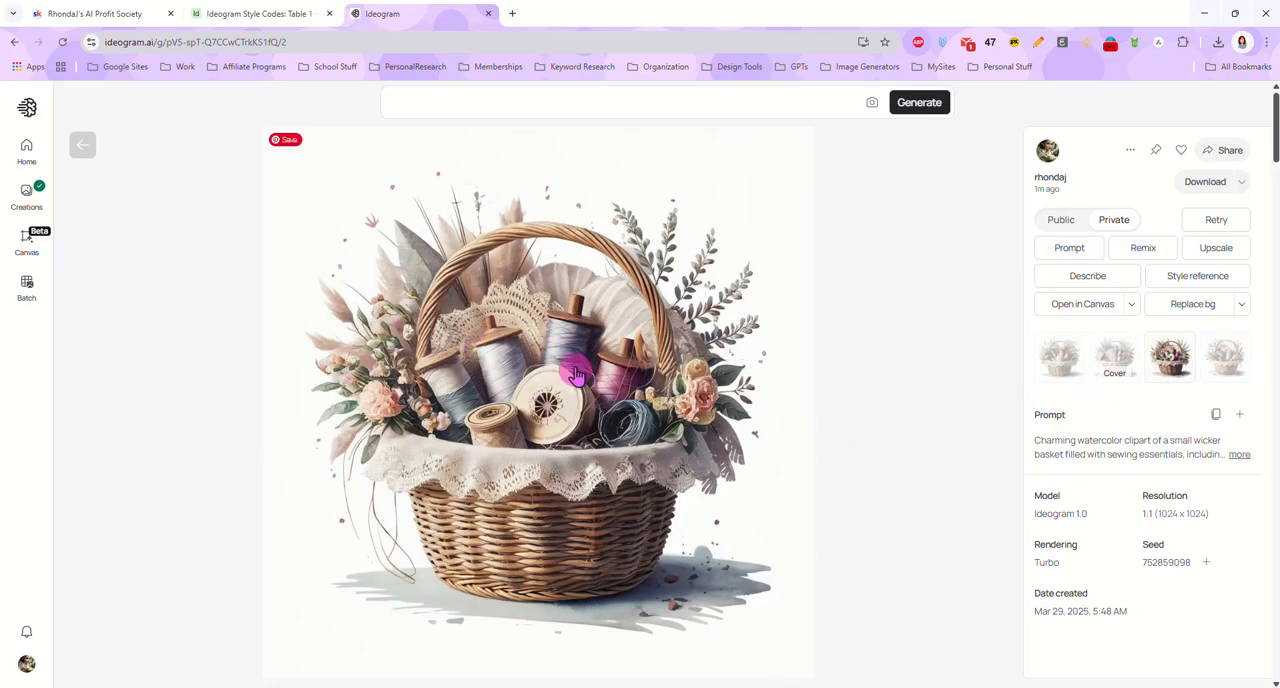
click(1225, 372)
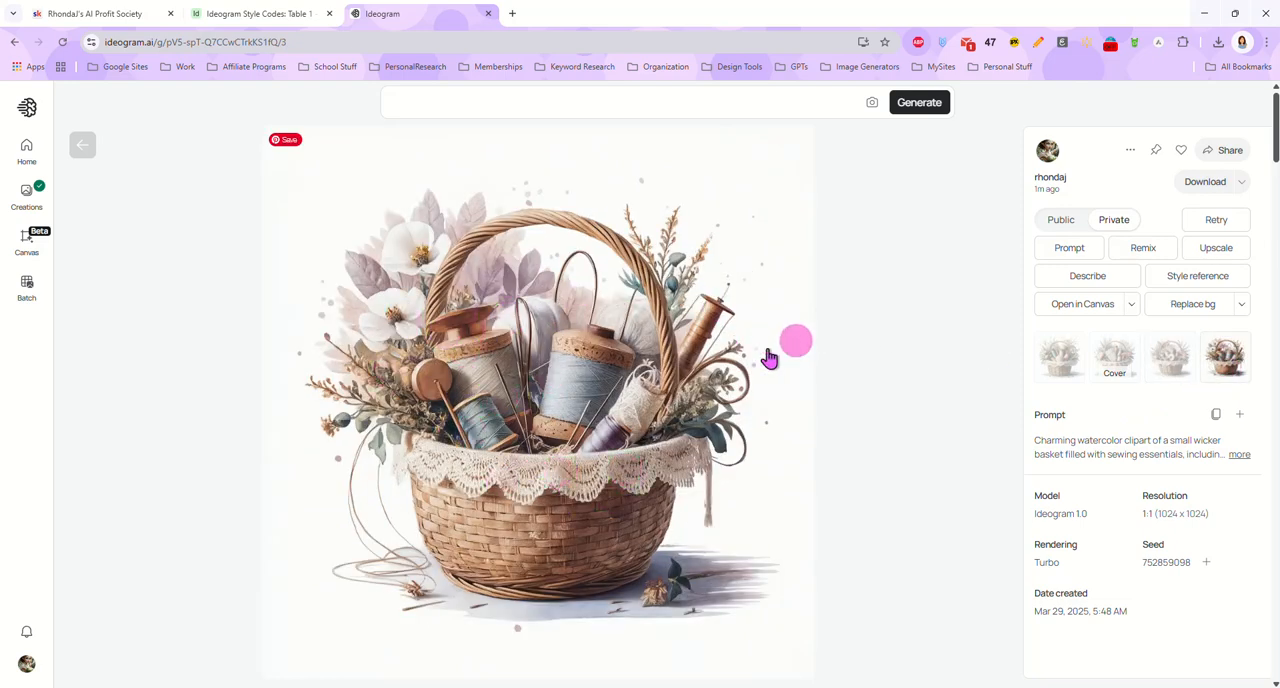
click(82, 145)
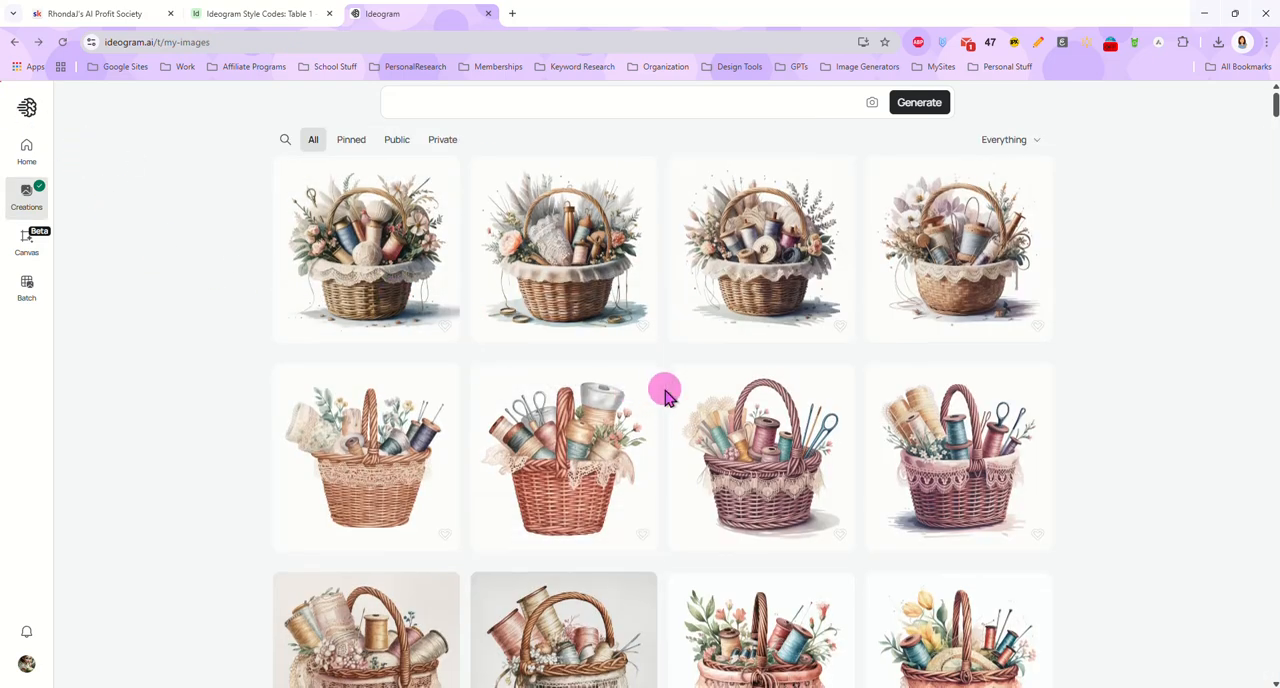
scroll(657, 391, down, 5)
scroll(567, 428, up, 10)
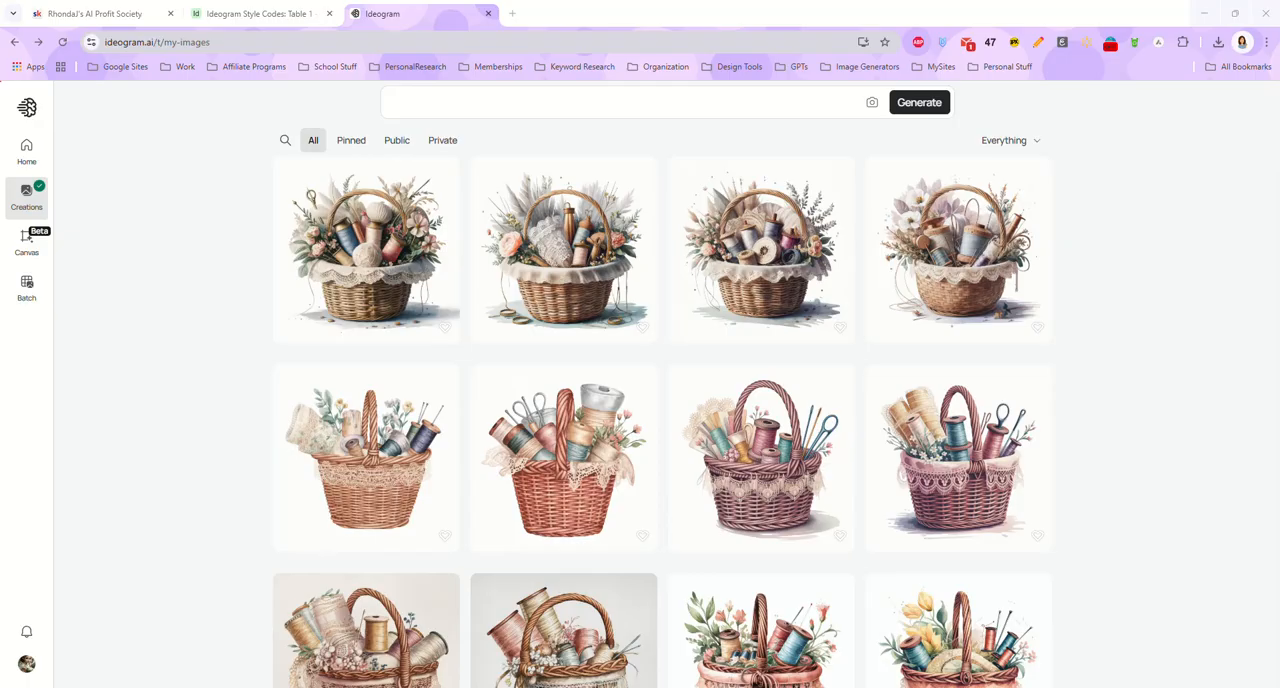
Replace the prompt with the grumpy coffee mug text featuring a gold chain, tiny shades and "MUG LIFE" lettering, and generate images with model 1.0 Turbo
click(449, 100)
text(Charming watercolor clipart of a small wicker basket filled with sewing essentials, including delicate lace, vintage thread spools, sewing needles, and tiny floral accents. The basket features a warm woven texture, with contents arranged in a soft, nostalgic style. Gentle watercolor effects and muted vintage tones create a cozy, delicate aesthetic. Isolated on a clean white background for a crisp, professional finish. Charming watercolor clipart of a small wicker basket filled with sewing essentials, including delicate lace, vintage thread spools, sewing needles, and tiny floral accents. The basket features a warm woven texture, with contents arranged in a soft, nostalgic style. Gentle watercolor effects and muted vintage tones create a cozy, delicate aesthetic. Isolated on a clean white background for a crisp, professional finish.)
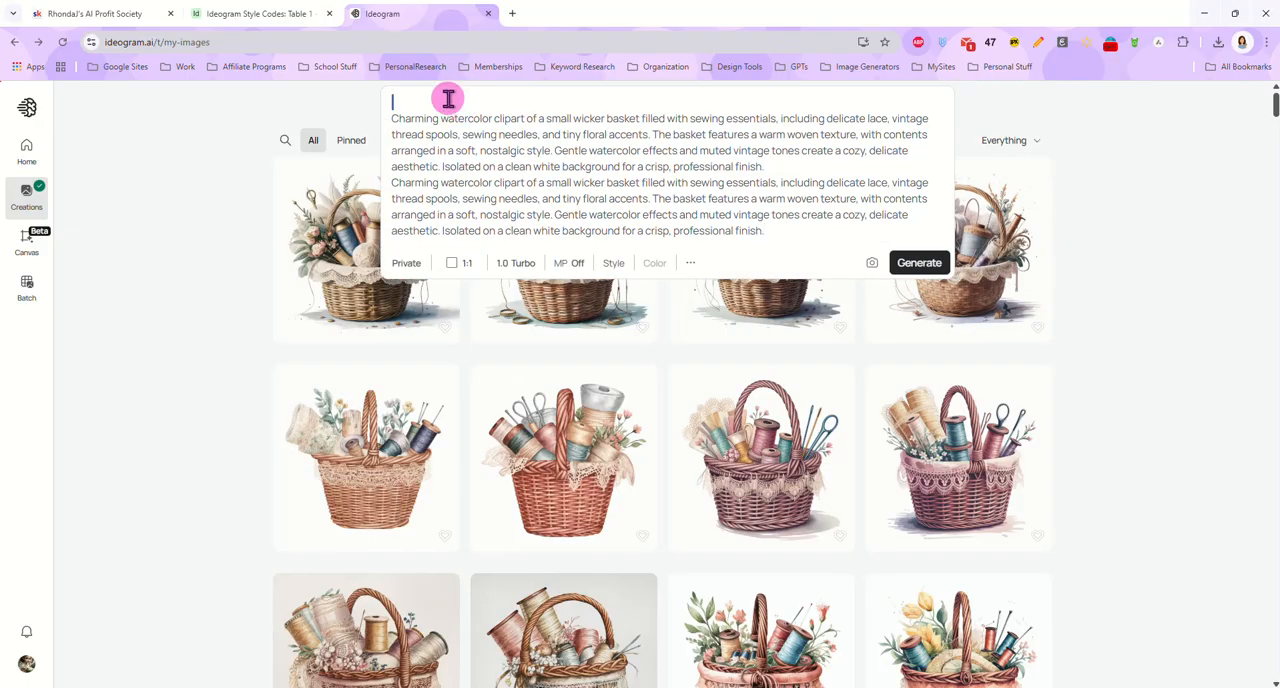
triple_click(531, 159)
click(790, 219)
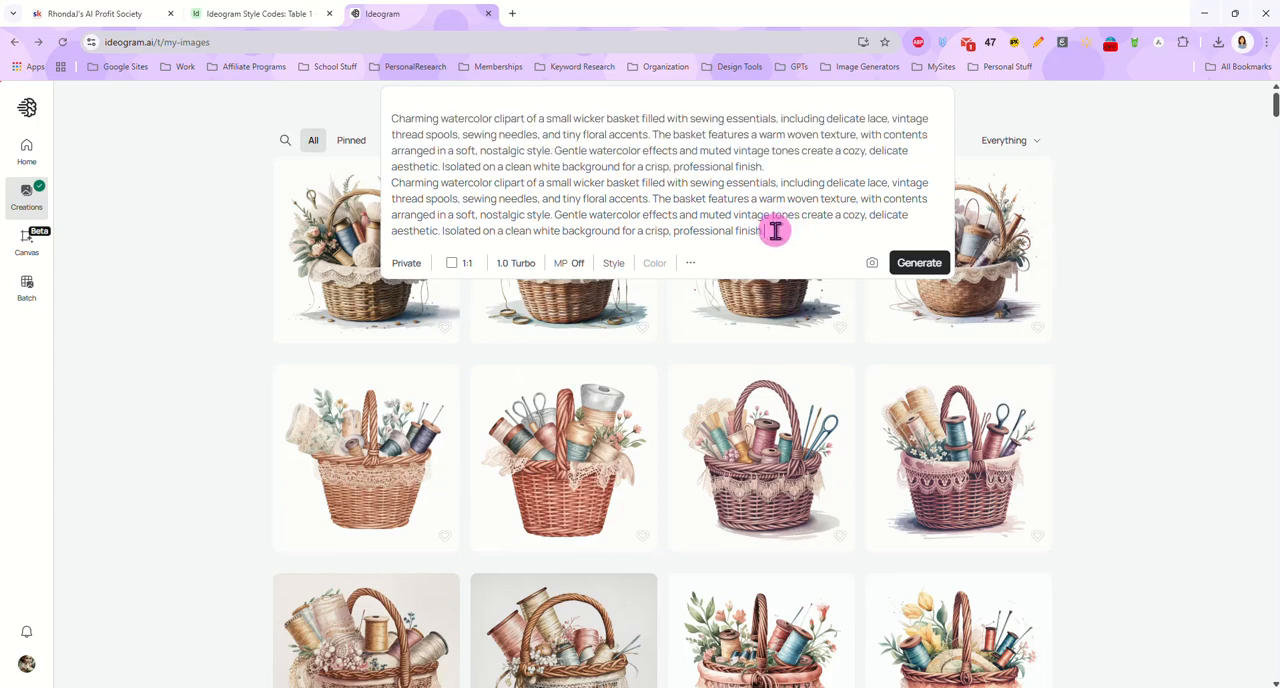
drag(775, 231, 290, 110)
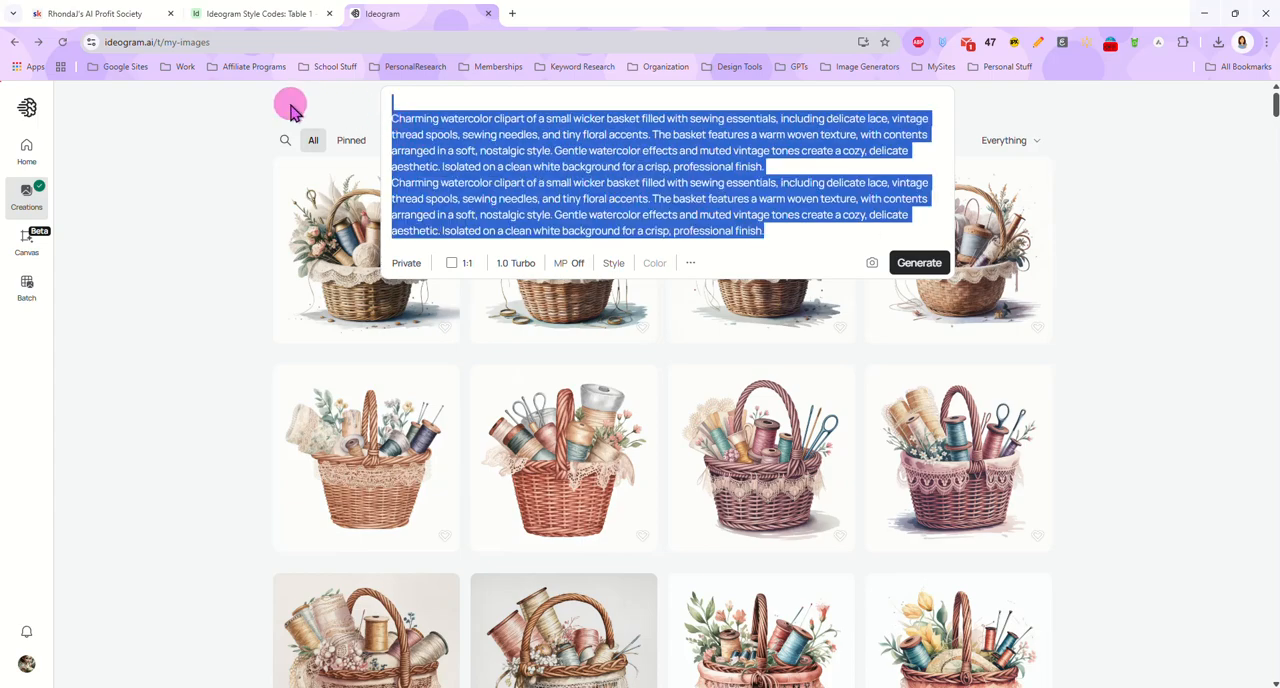
text(A grumpy but lovable coffee mug wearing a gold chain and tiny shades, arms crossed like a cool rebel. Underneath the character, bold graffiti-style lettering reads "MUG LIFE" in rich coffee browns and gold. Bright cartoon art, thick lines, isolated on white background.)
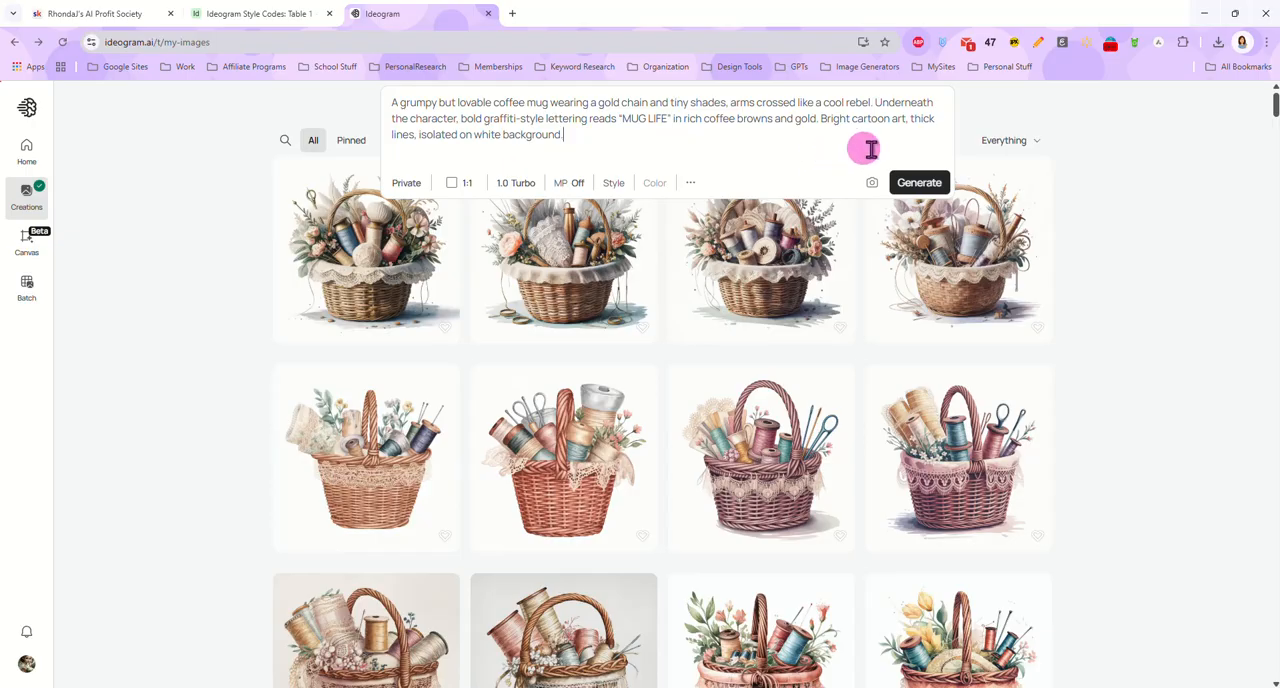
click(918, 183)
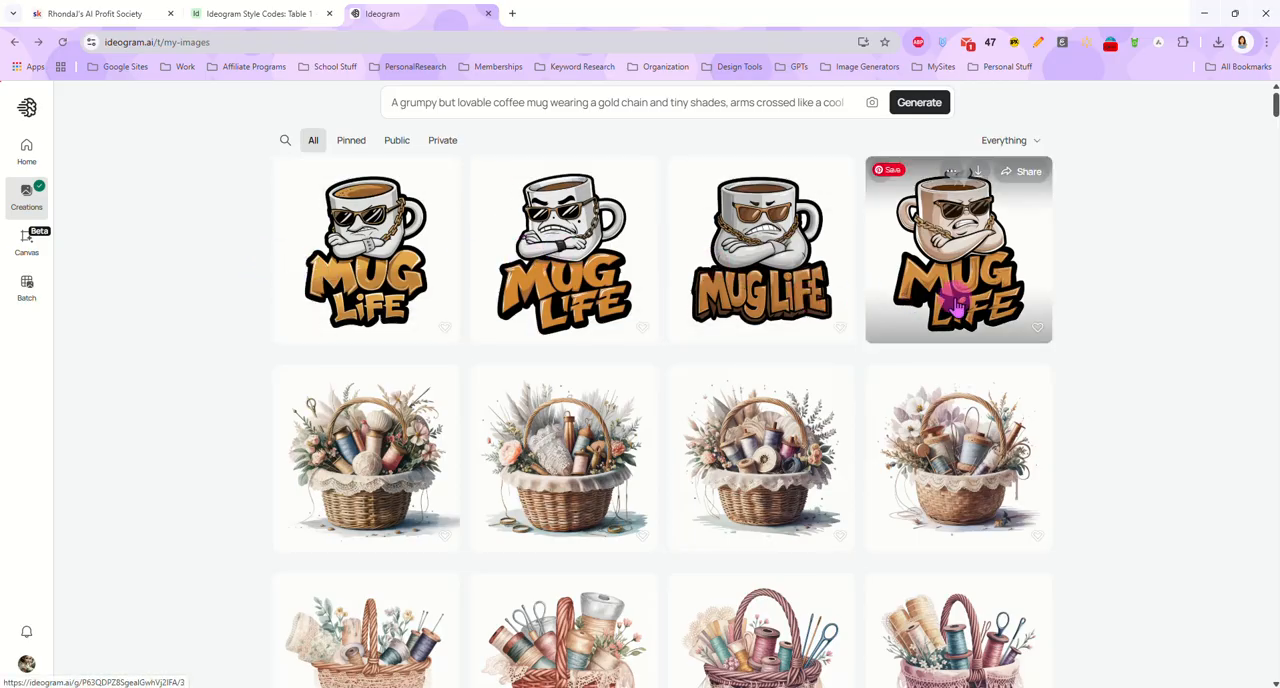
View the fourth mug image from model 1.0, and generate another set from the same prompt with model 2a at Turbo speed
click(915, 285)
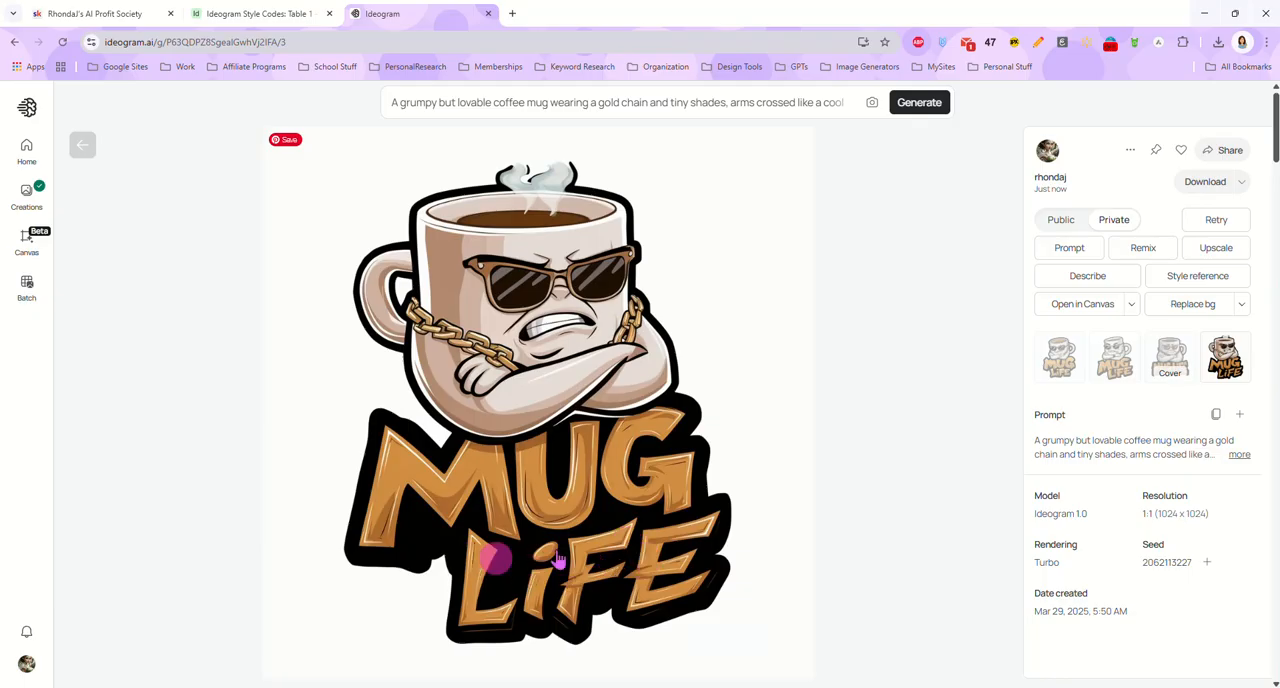
click(82, 148)
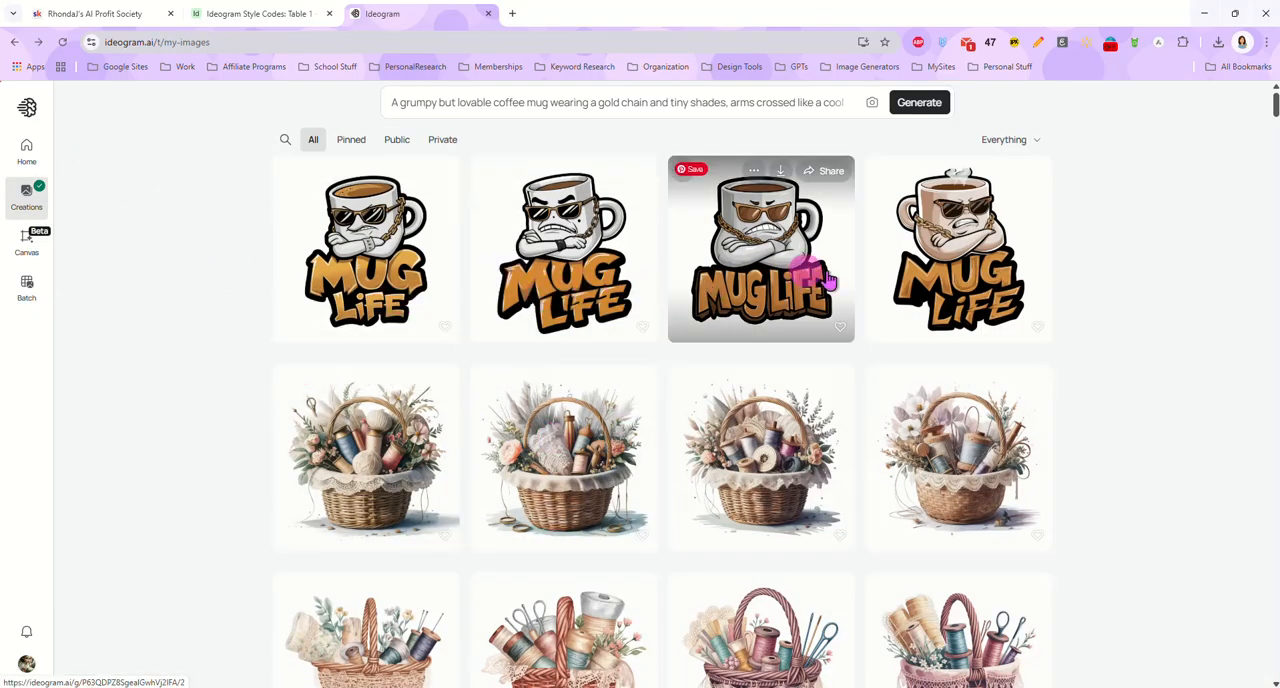
click(601, 113)
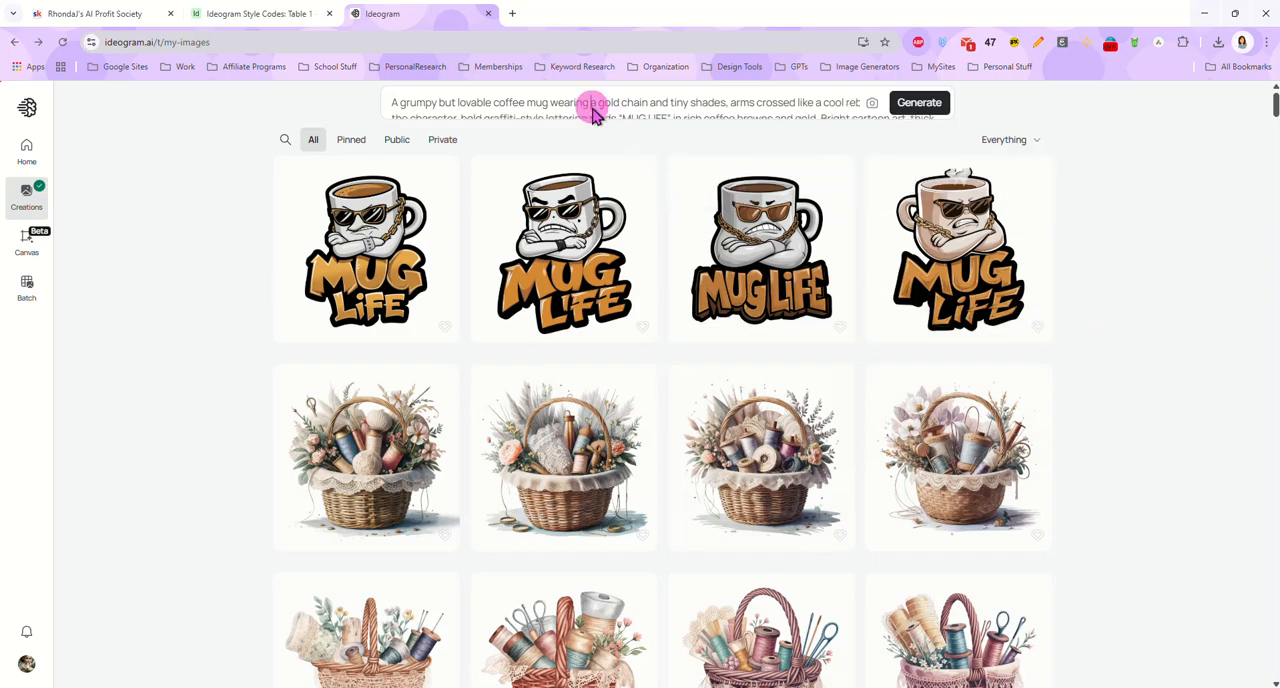
click(514, 183)
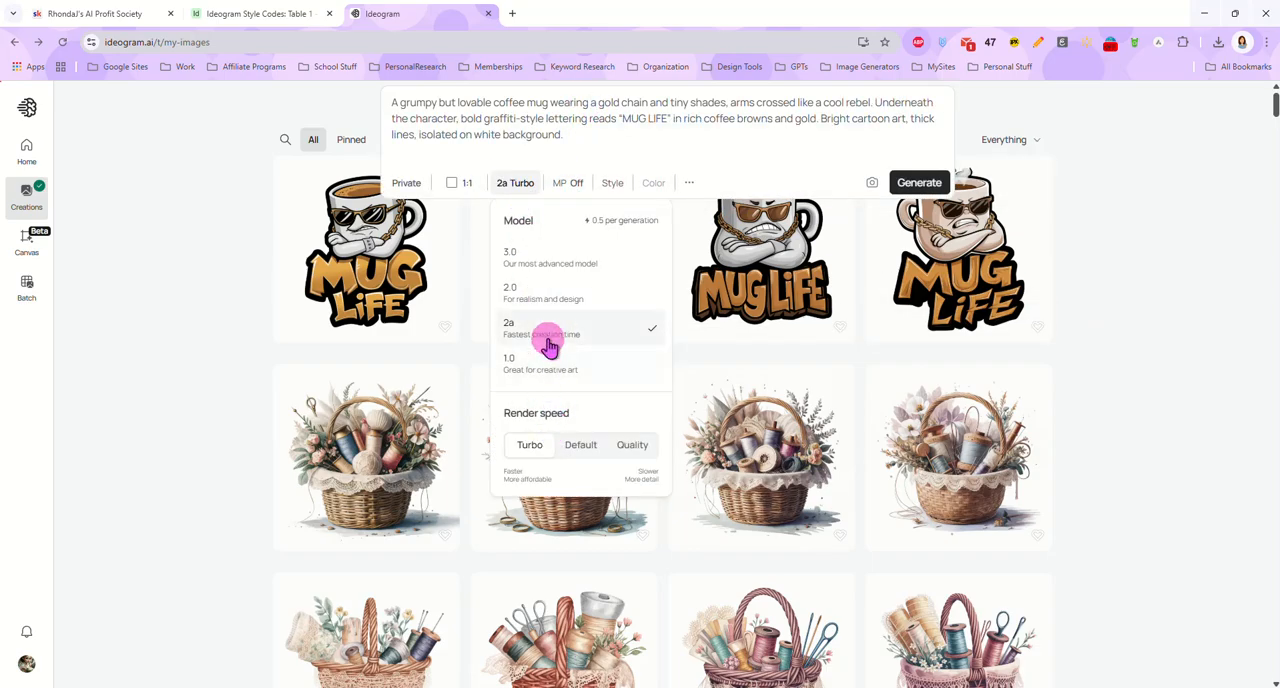
click(919, 184)
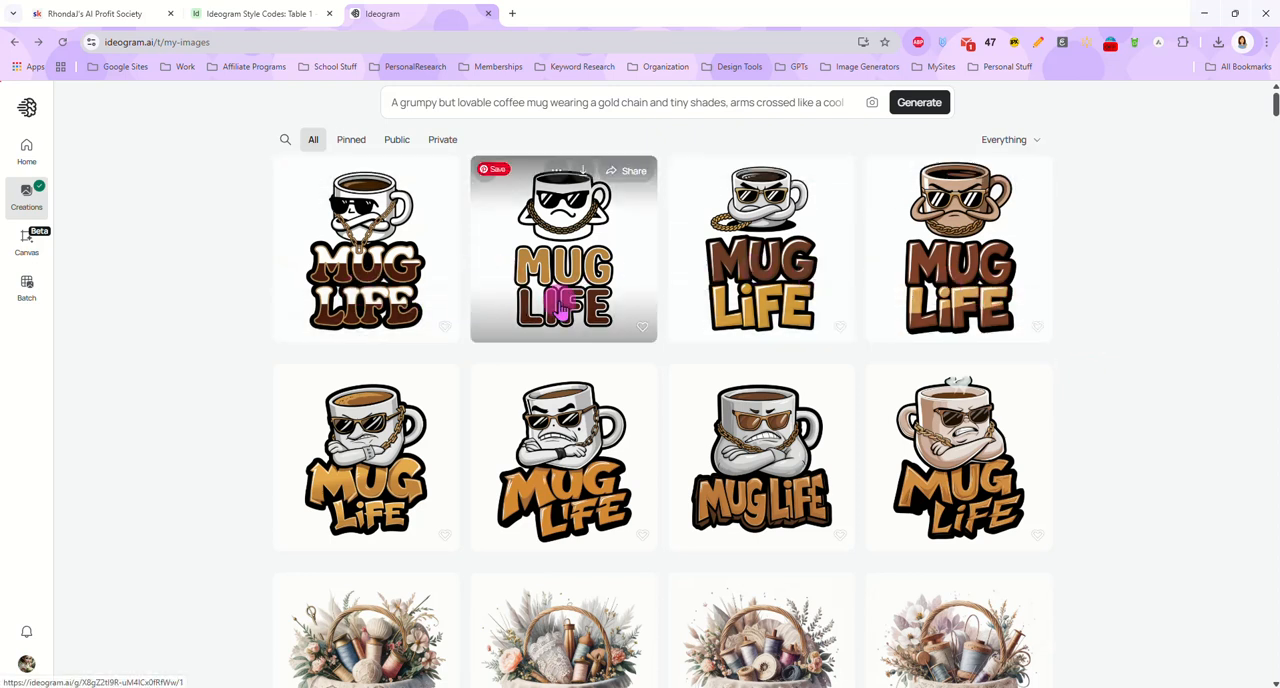
Examine each of the four mug images generated with model 2a and return to the gallery
click(422, 274)
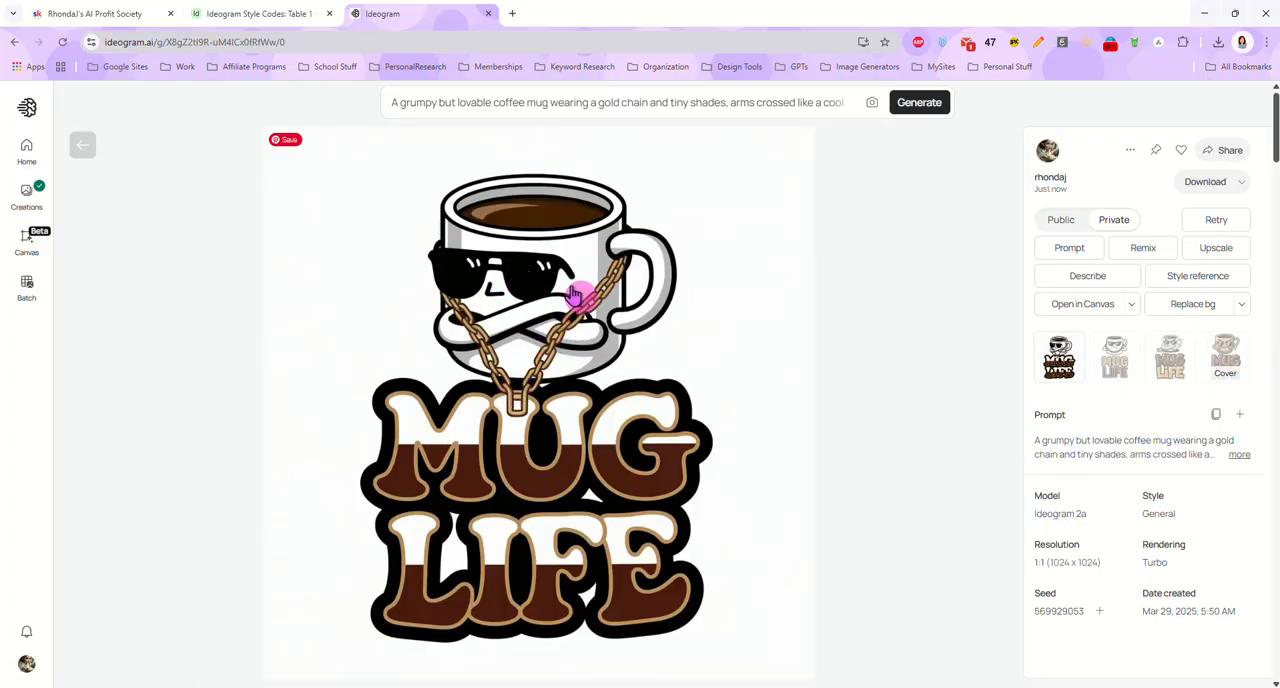
click(1116, 376)
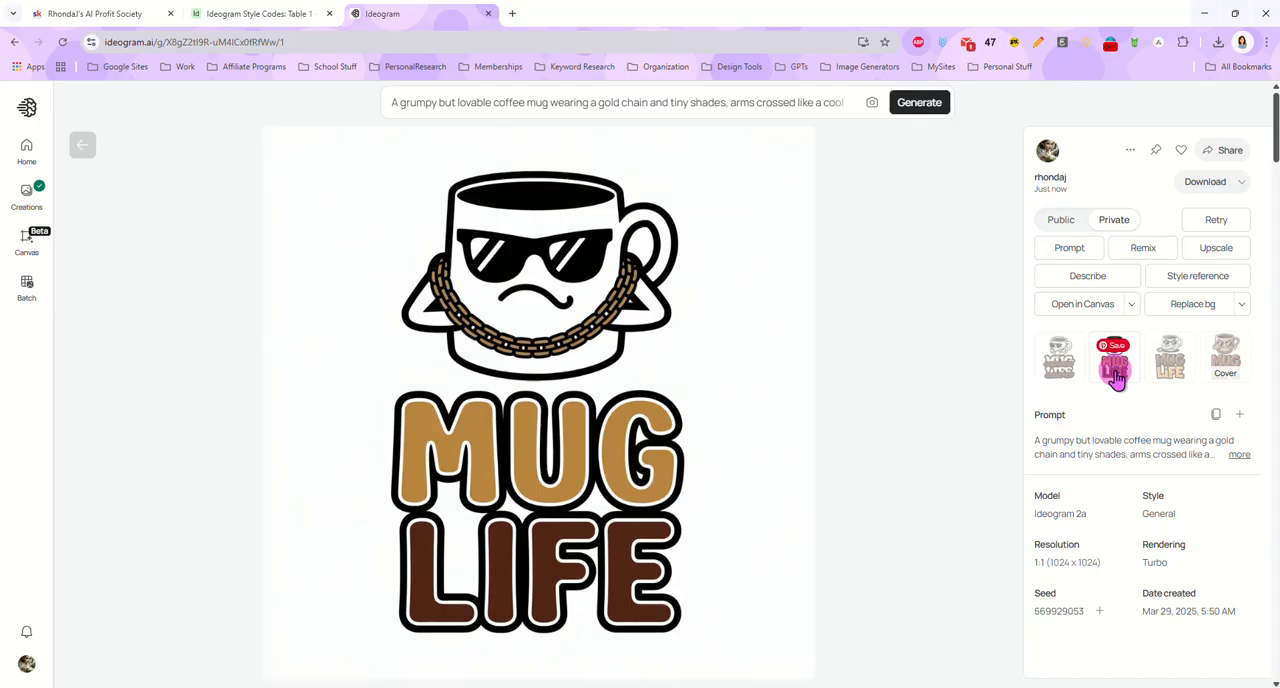
click(1168, 380)
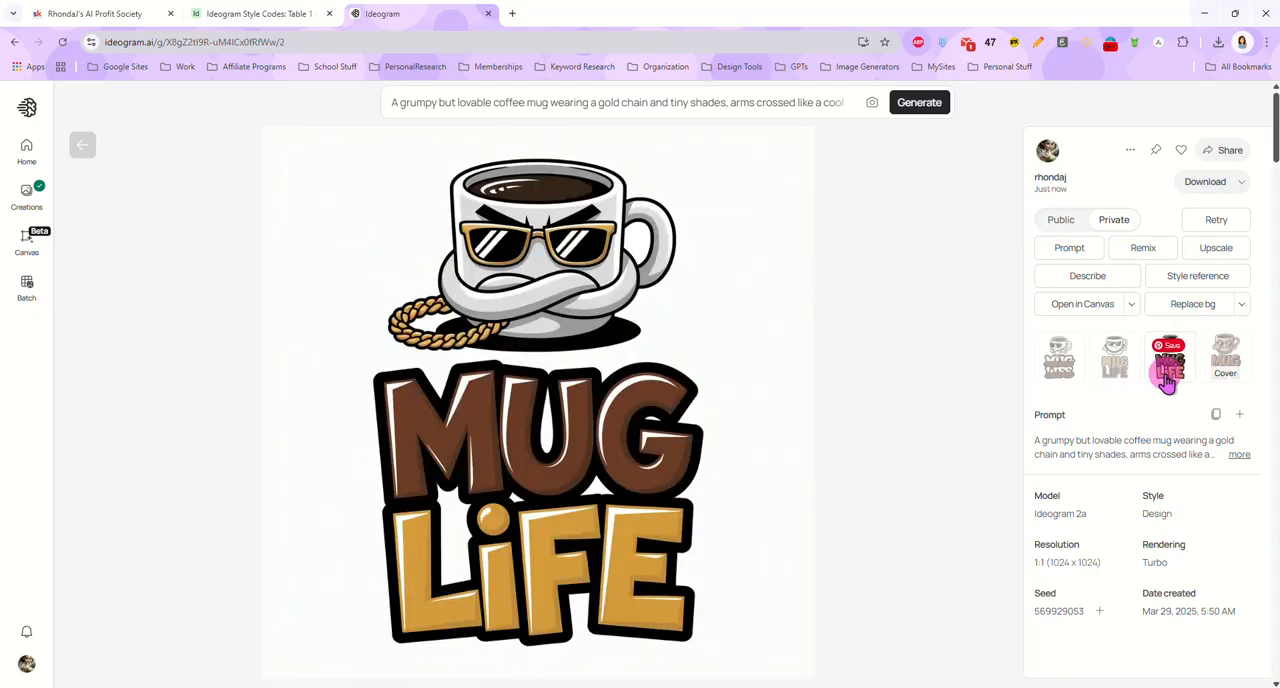
click(1226, 362)
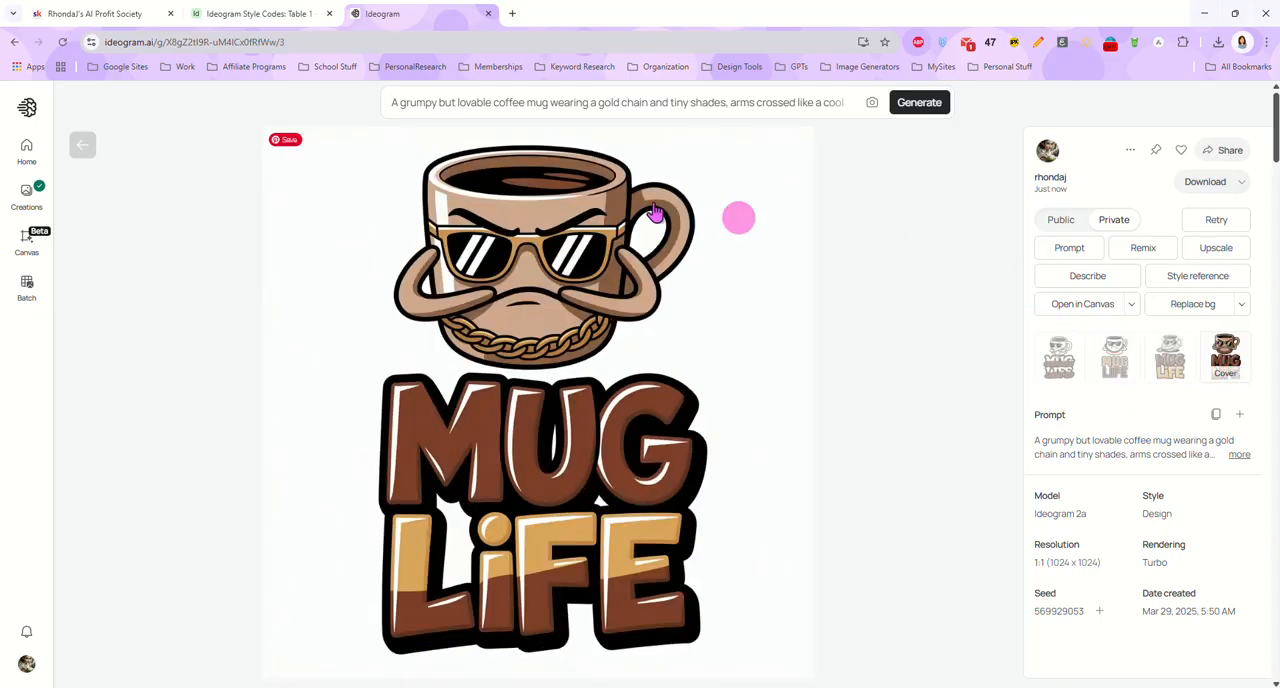
click(82, 145)
Reuse the coffee mug prompt with model 2.0 at Turbo speed and generate another set of images
click(560, 104)
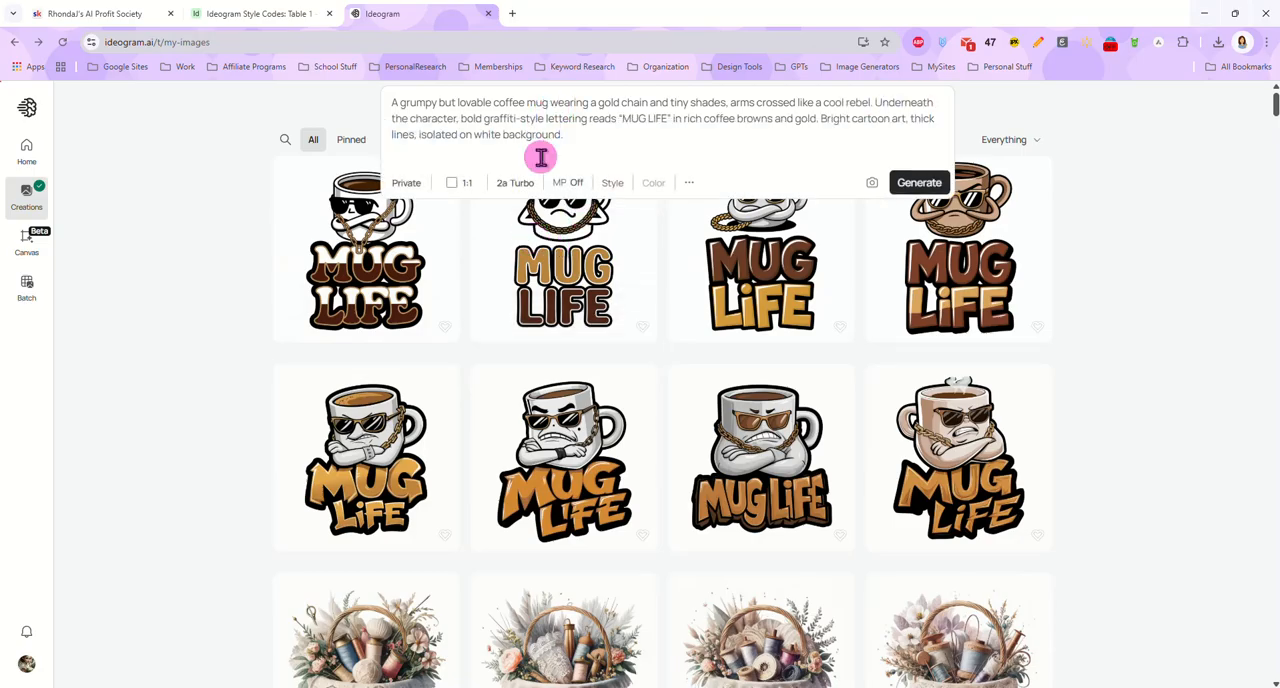
click(507, 183)
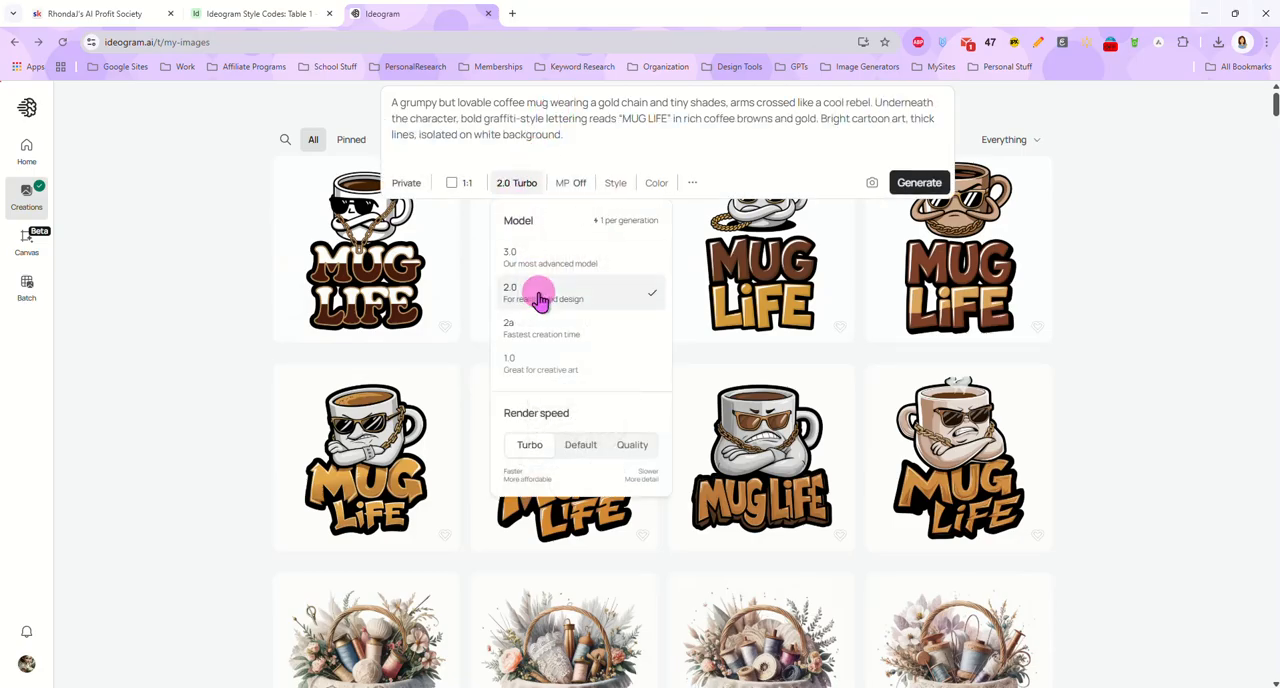
click(916, 186)
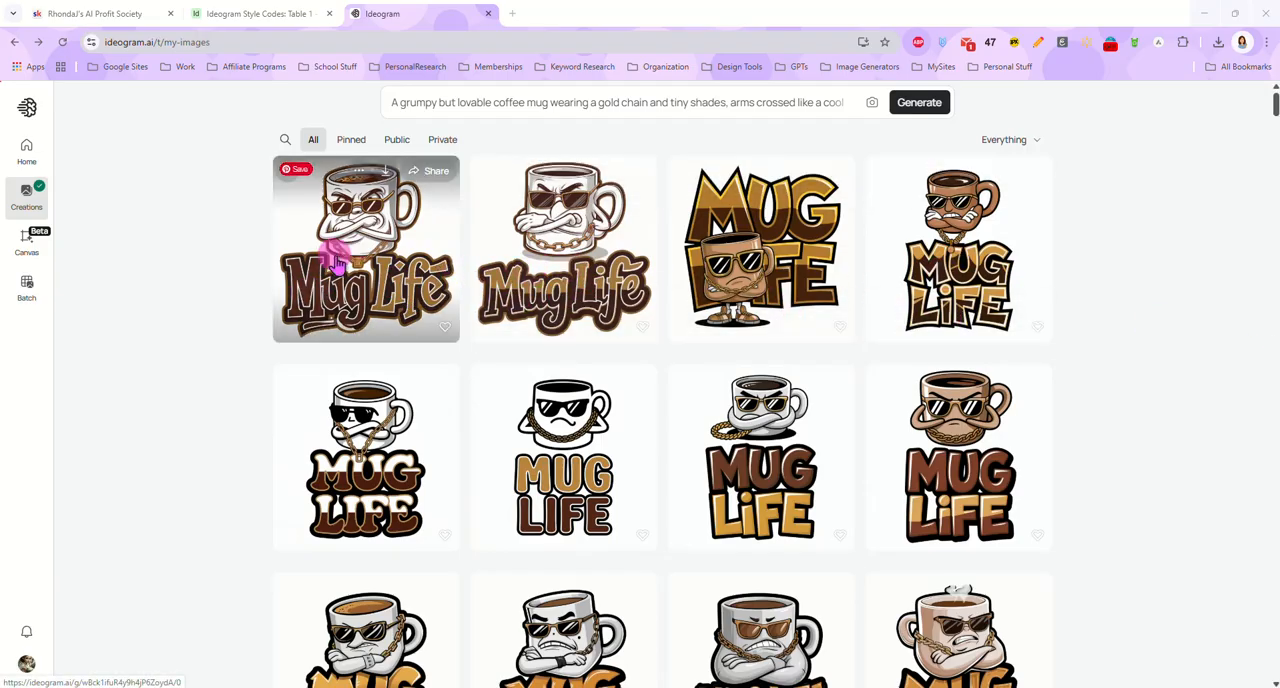
Examine each of the four mug images generated with model 2.0 and return to the gallery
click(381, 267)
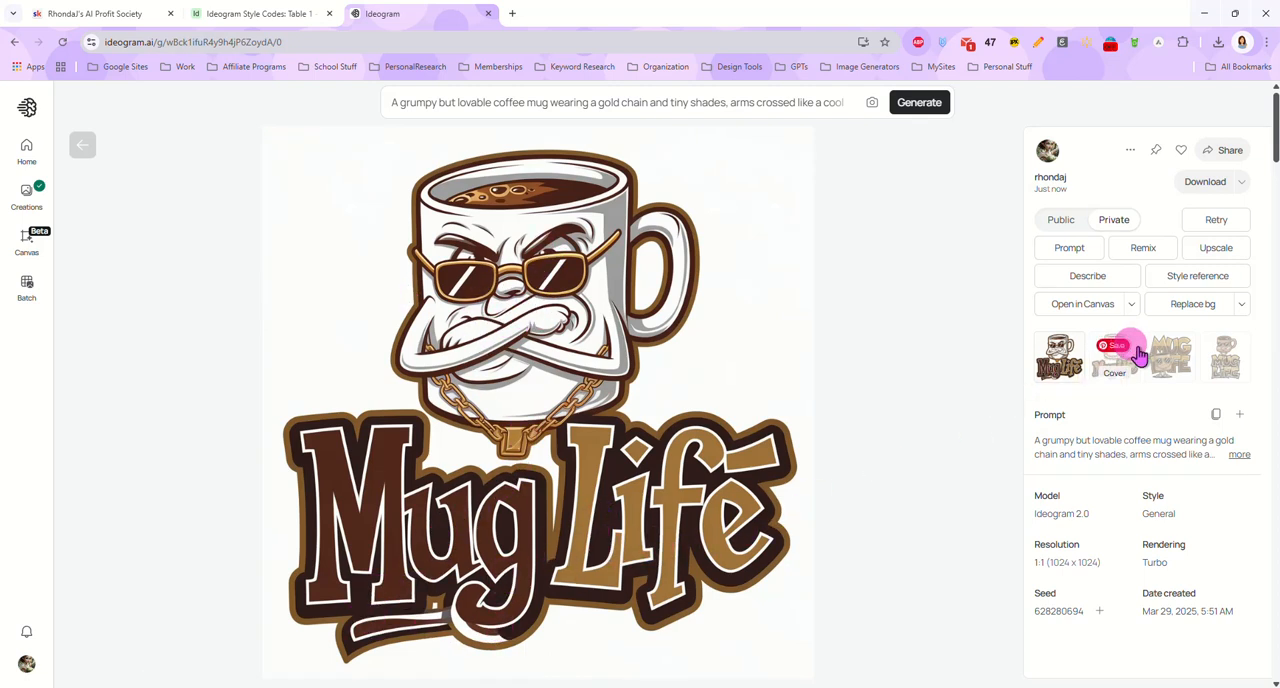
click(1138, 355)
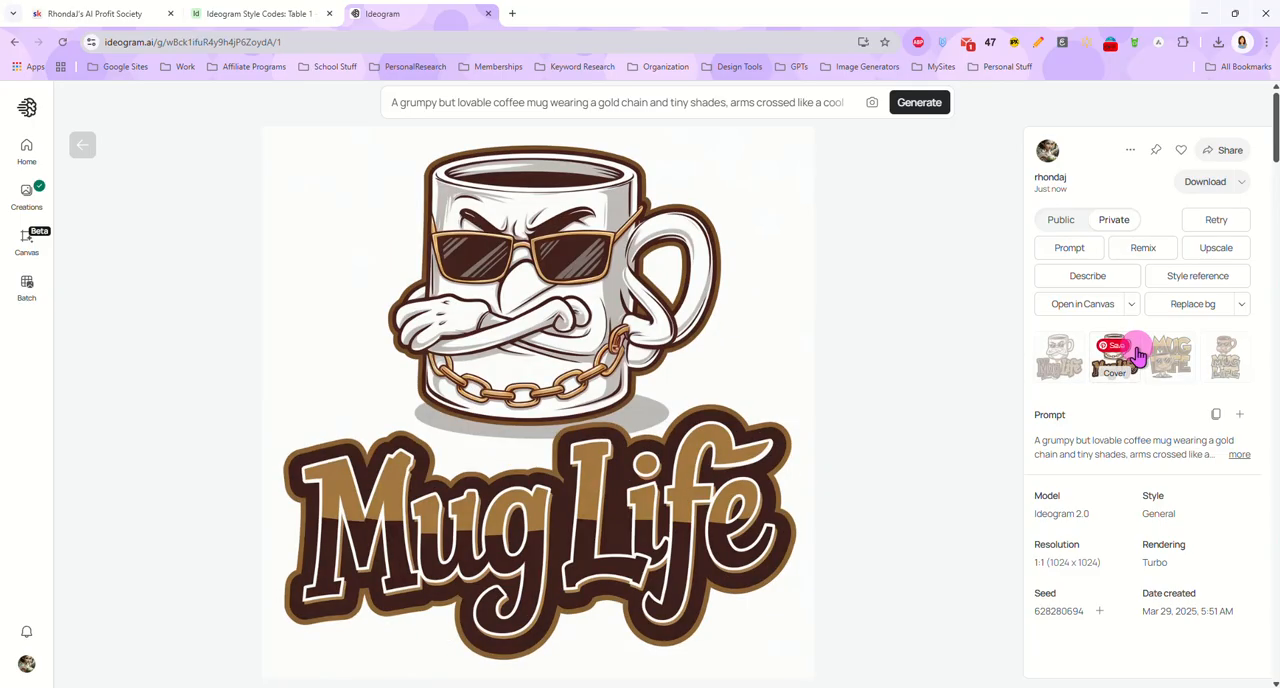
click(1190, 388)
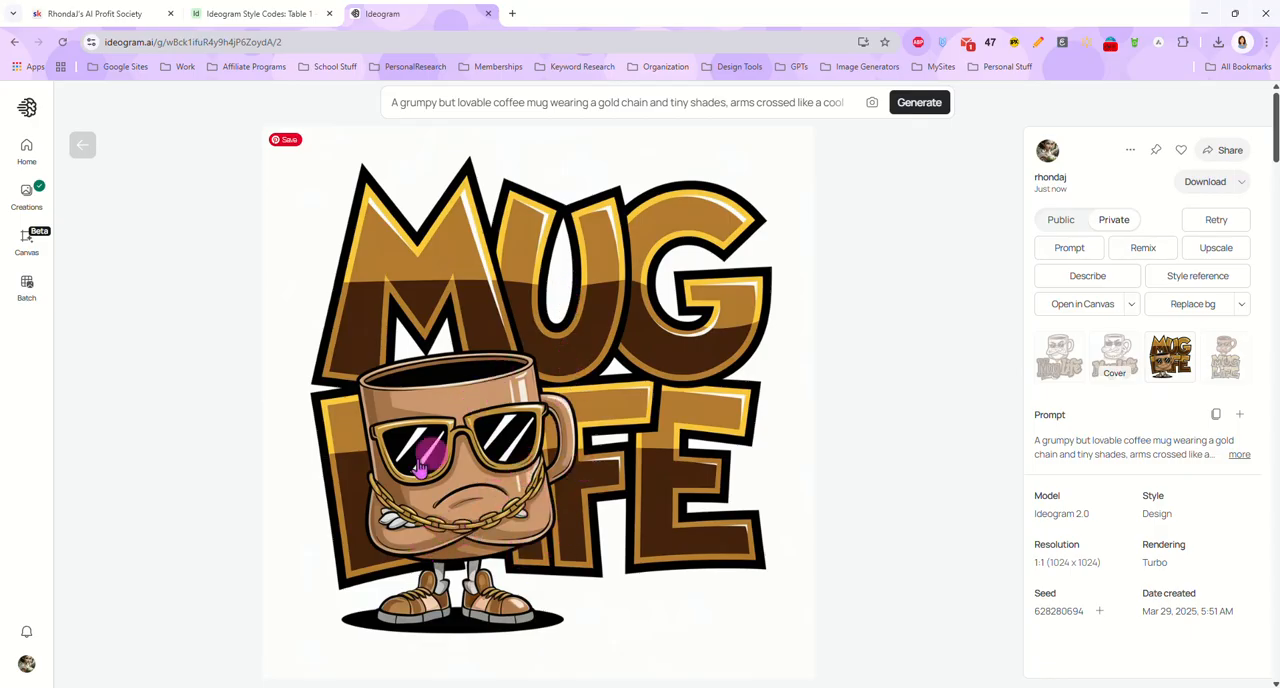
click(1220, 370)
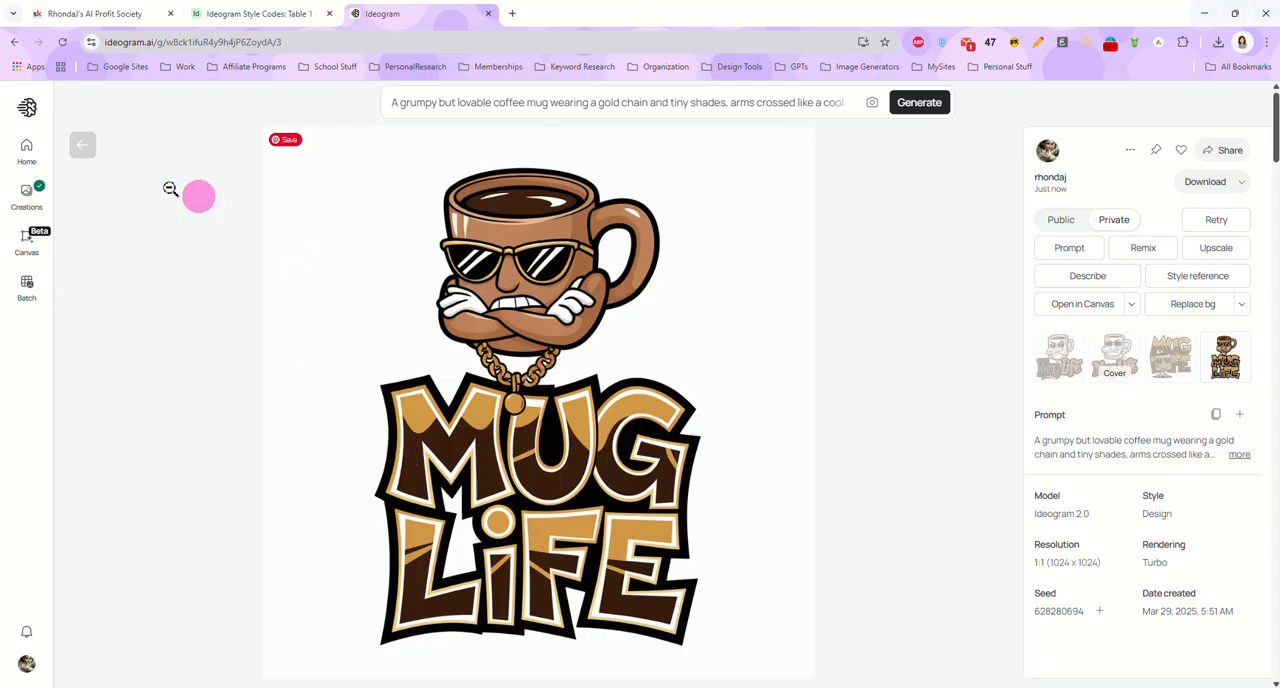
click(82, 145)
Switch the coffee mug prompt to model 3.0 at Turbo speed and generate a further set of images
click(575, 97)
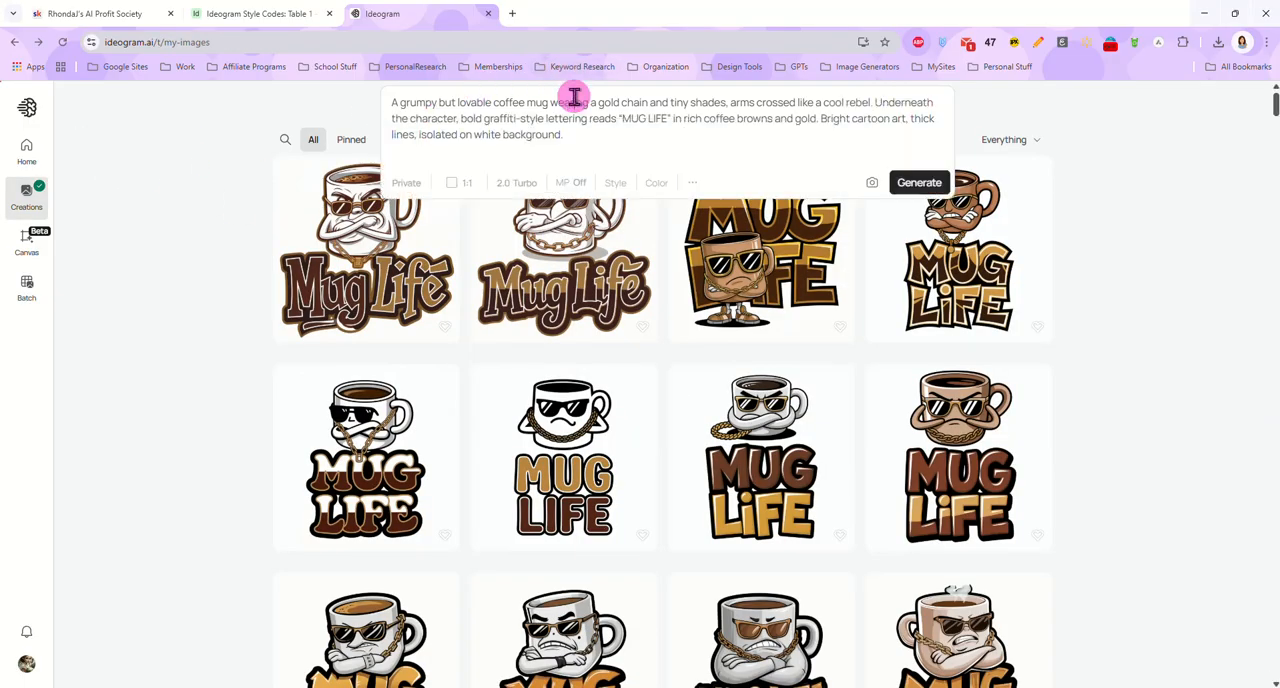
click(519, 184)
click(514, 254)
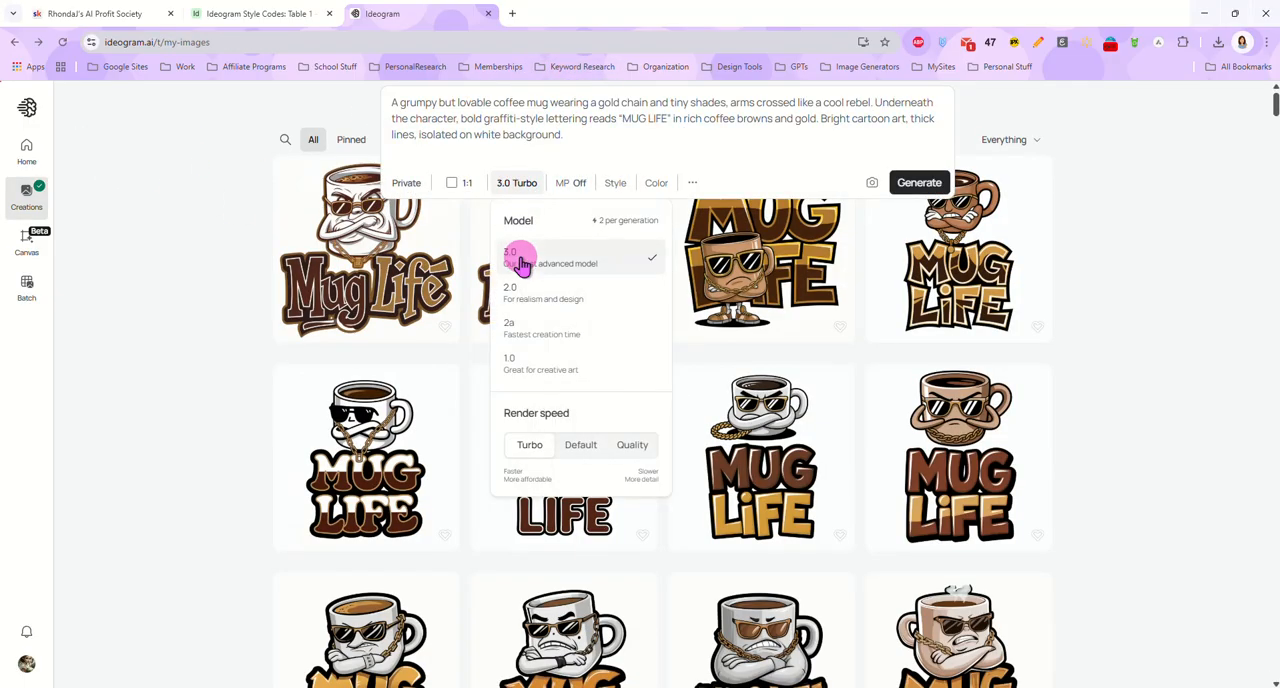
click(918, 183)
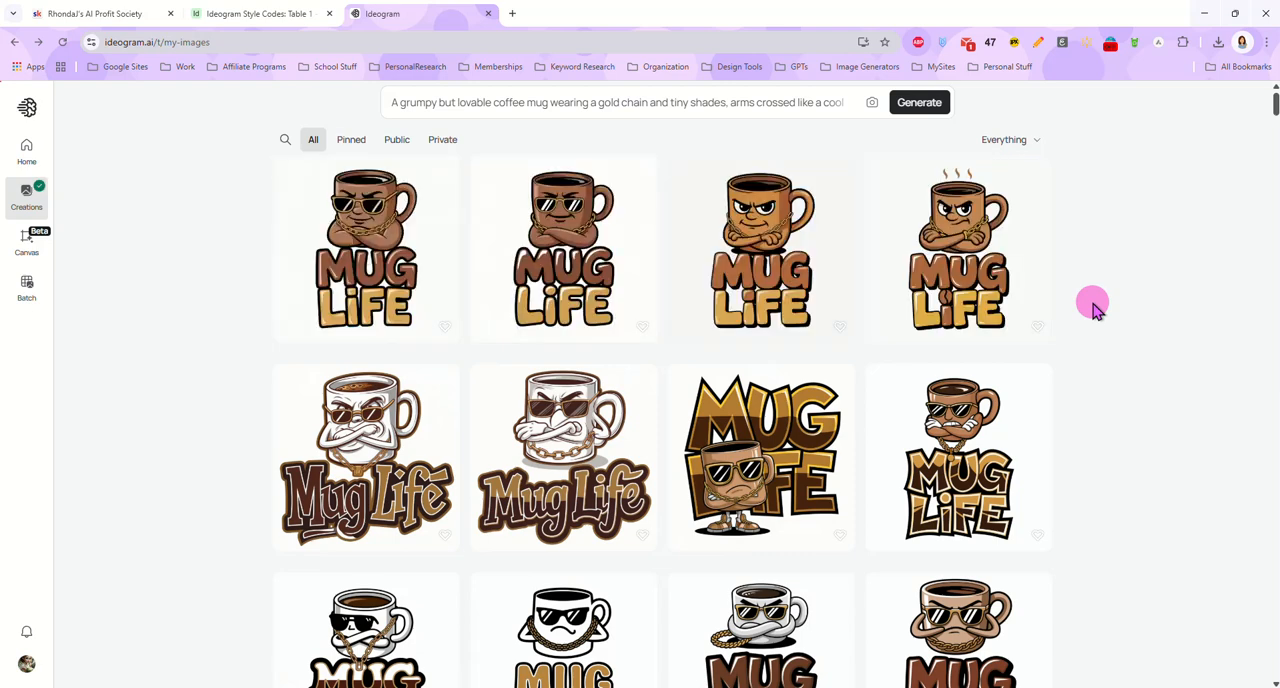
Examine each of the four mug images generated with model 3.0, checking the character and lettering
click(409, 279)
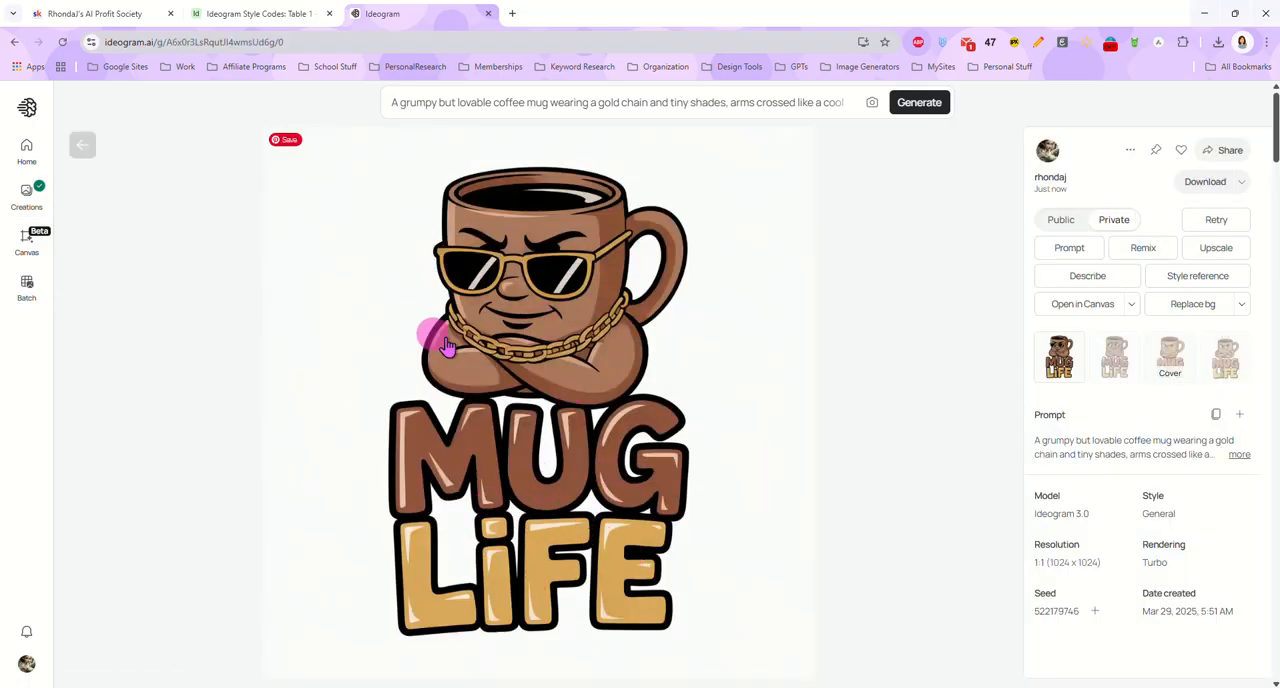
click(1118, 370)
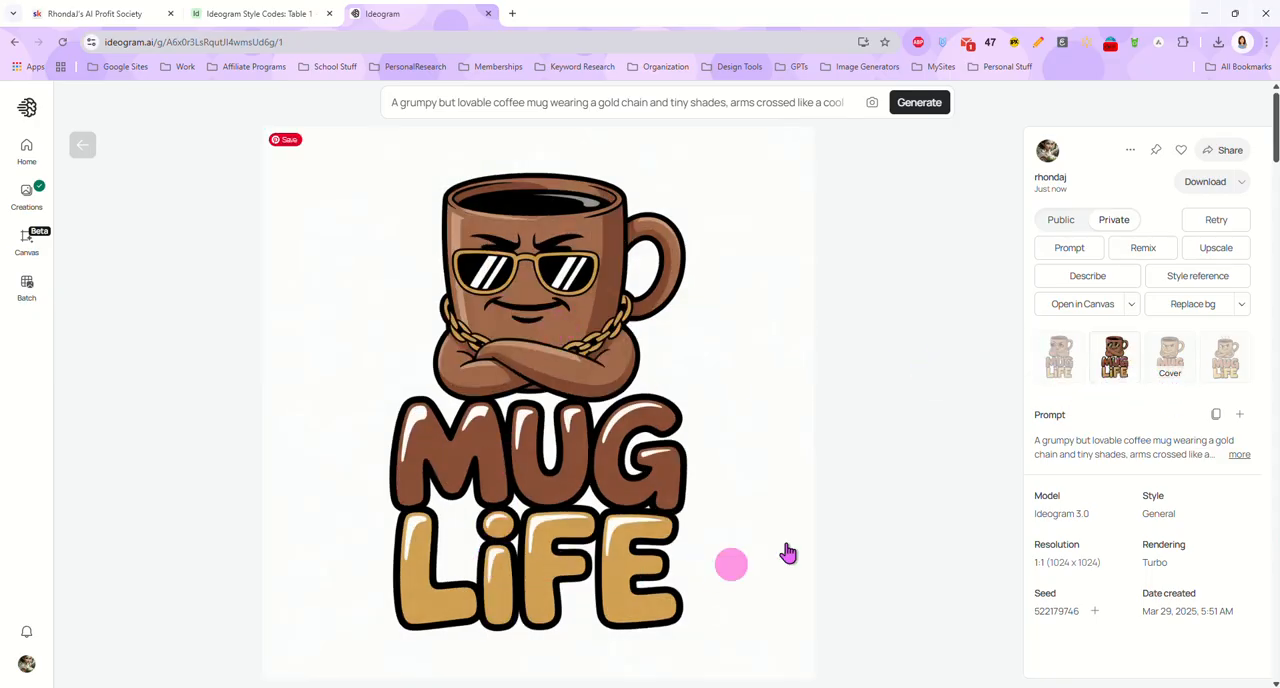
click(1187, 358)
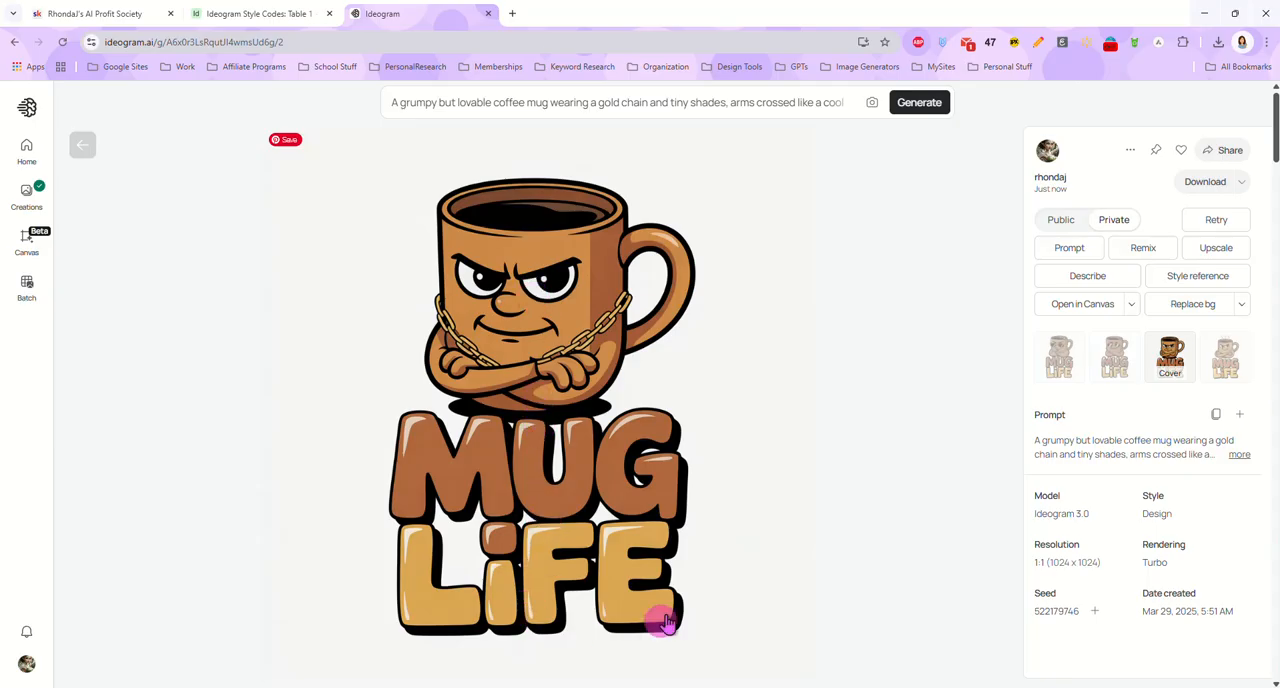
click(1230, 370)
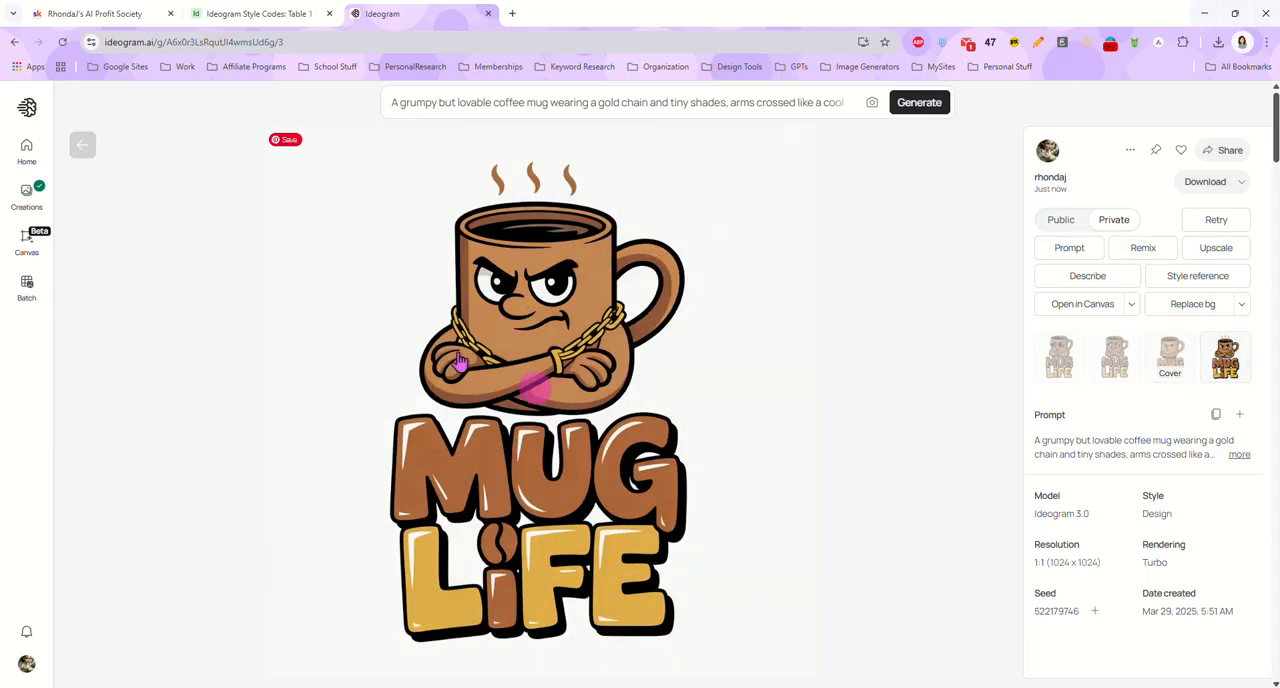
Return to the creations gallery and clear the coffee mug prompt
click(84, 148)
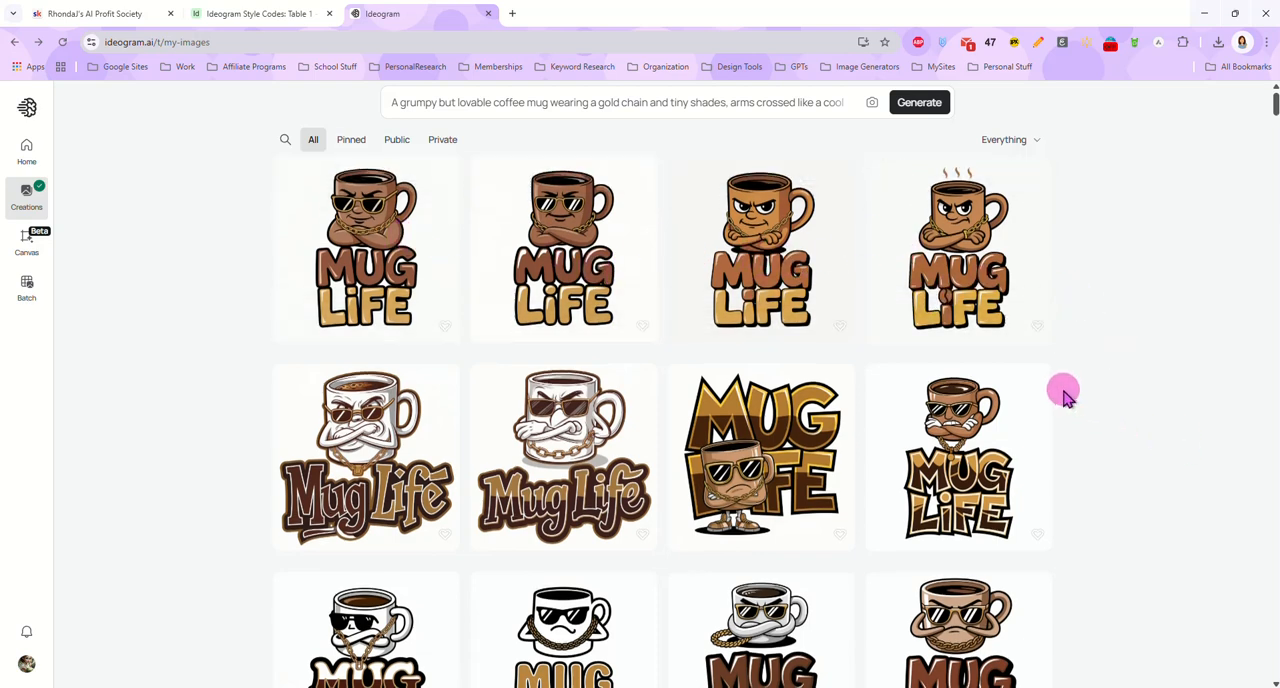
scroll(1066, 395, down, 2)
scroll(1083, 402, up, 2)
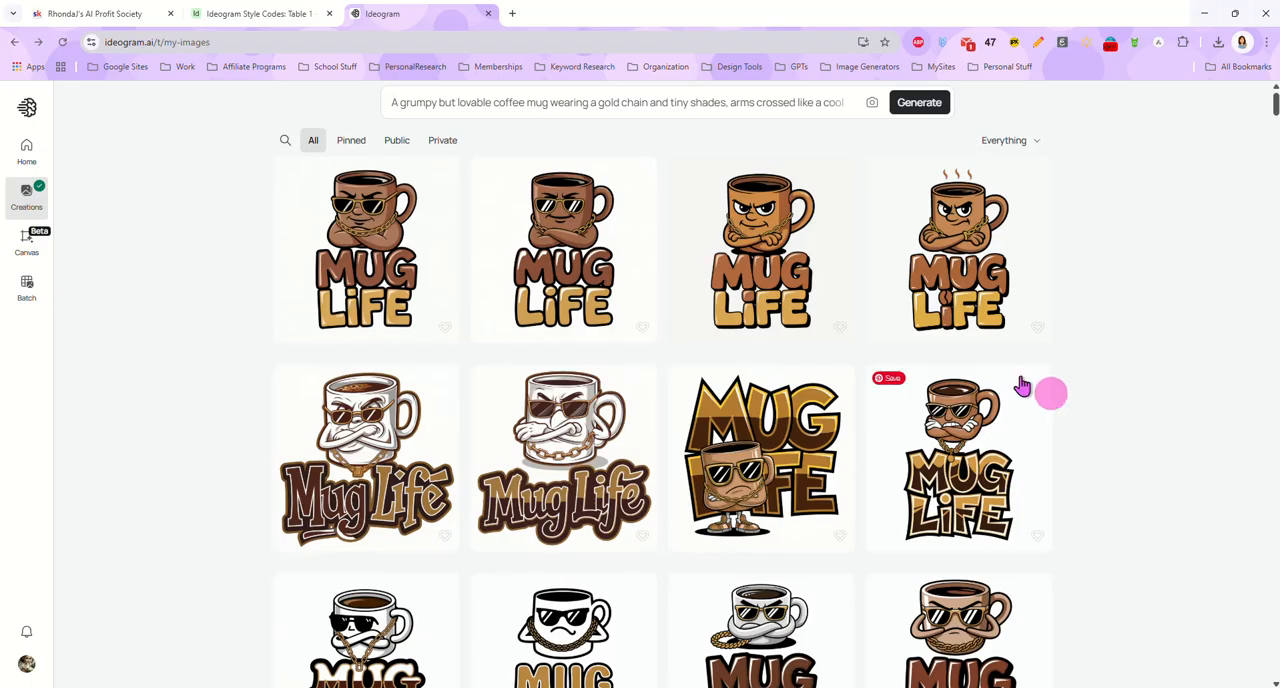
click(560, 104)
key(ctrl+a)
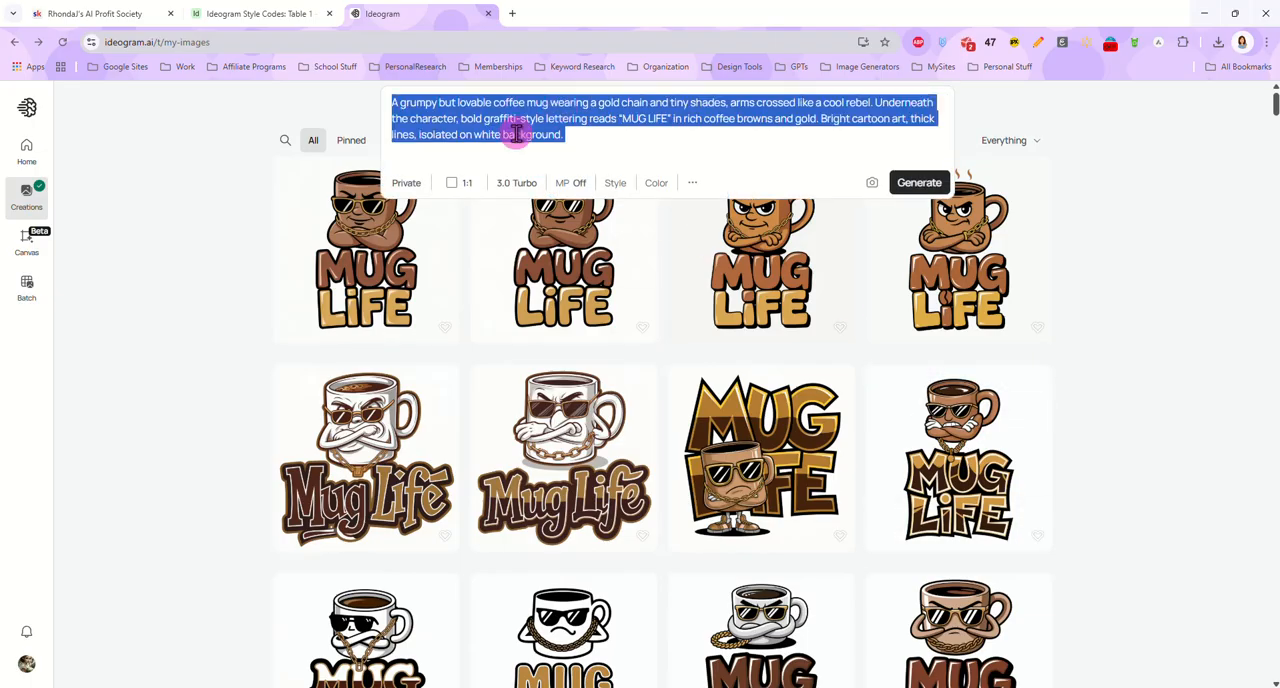
key(BackSpace)
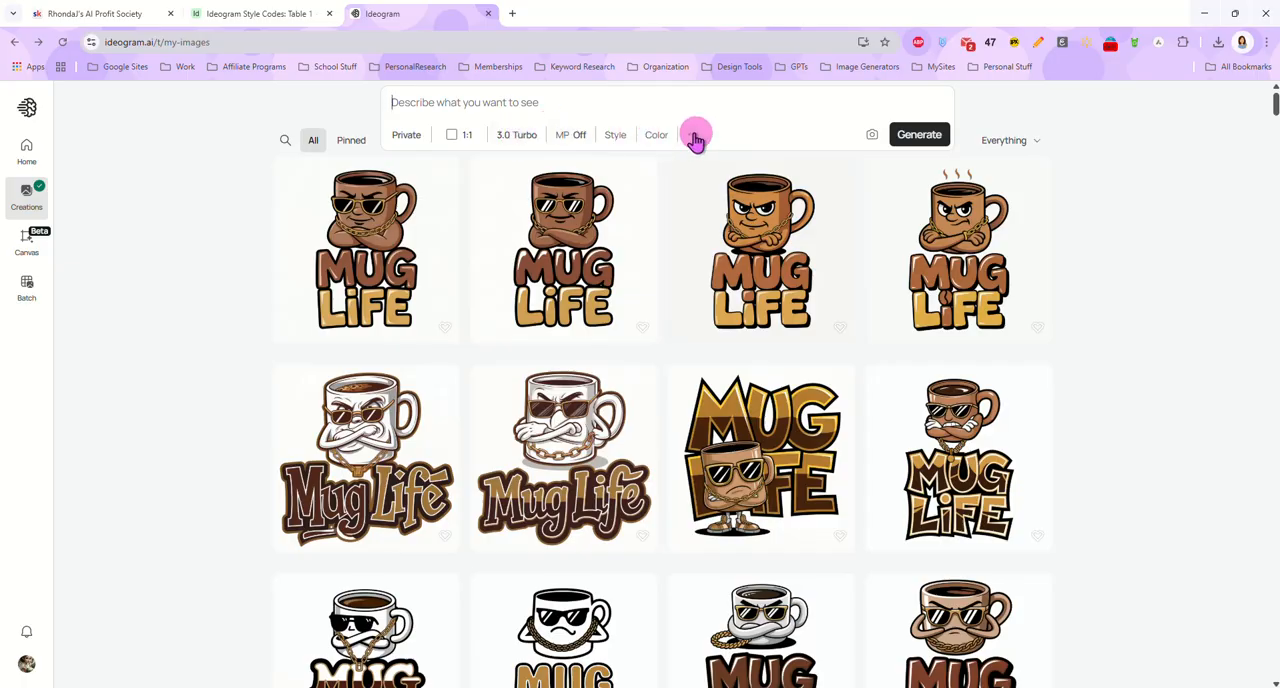
Review the style choices and style code field, the color palettes, and the tile, seed number and negative prompt options
click(617, 137)
click(638, 497)
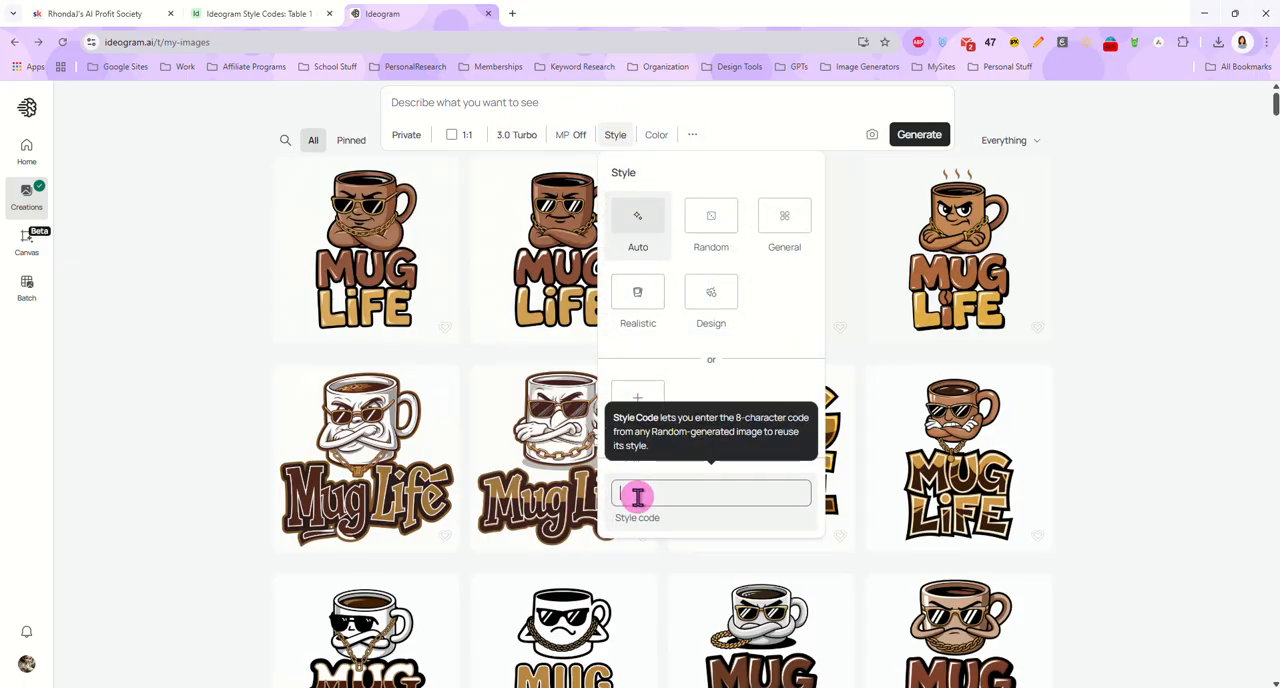
click(721, 110)
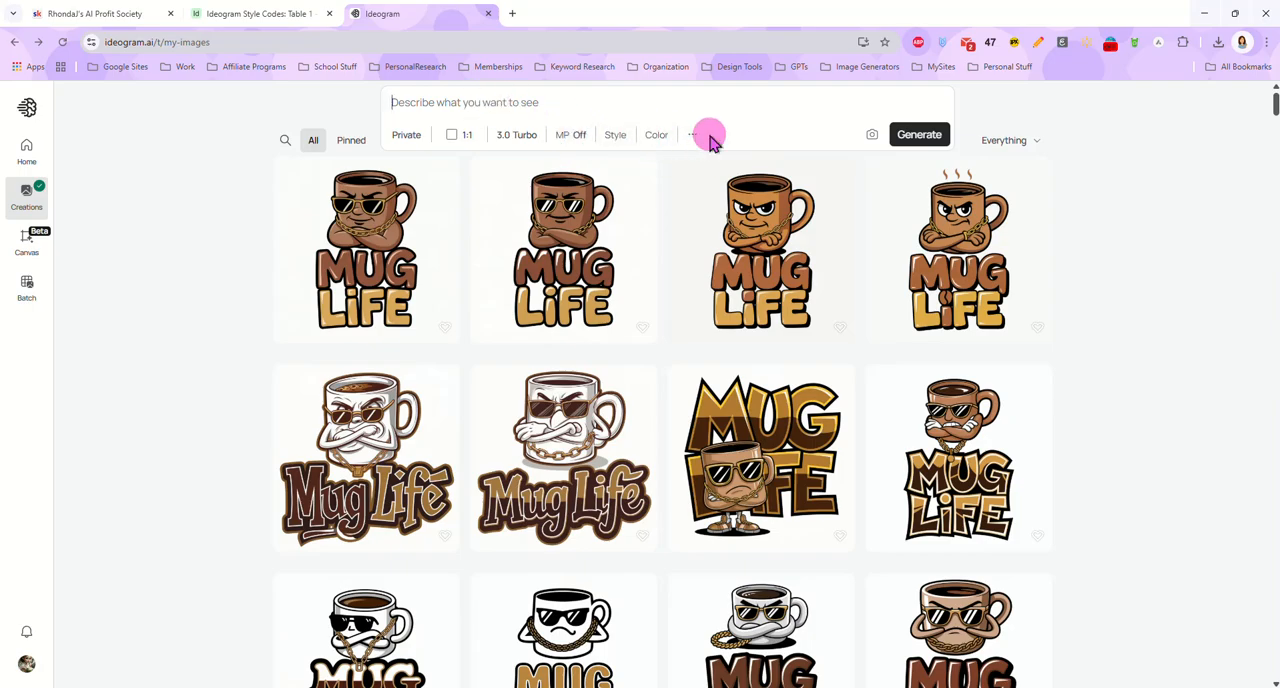
click(619, 135)
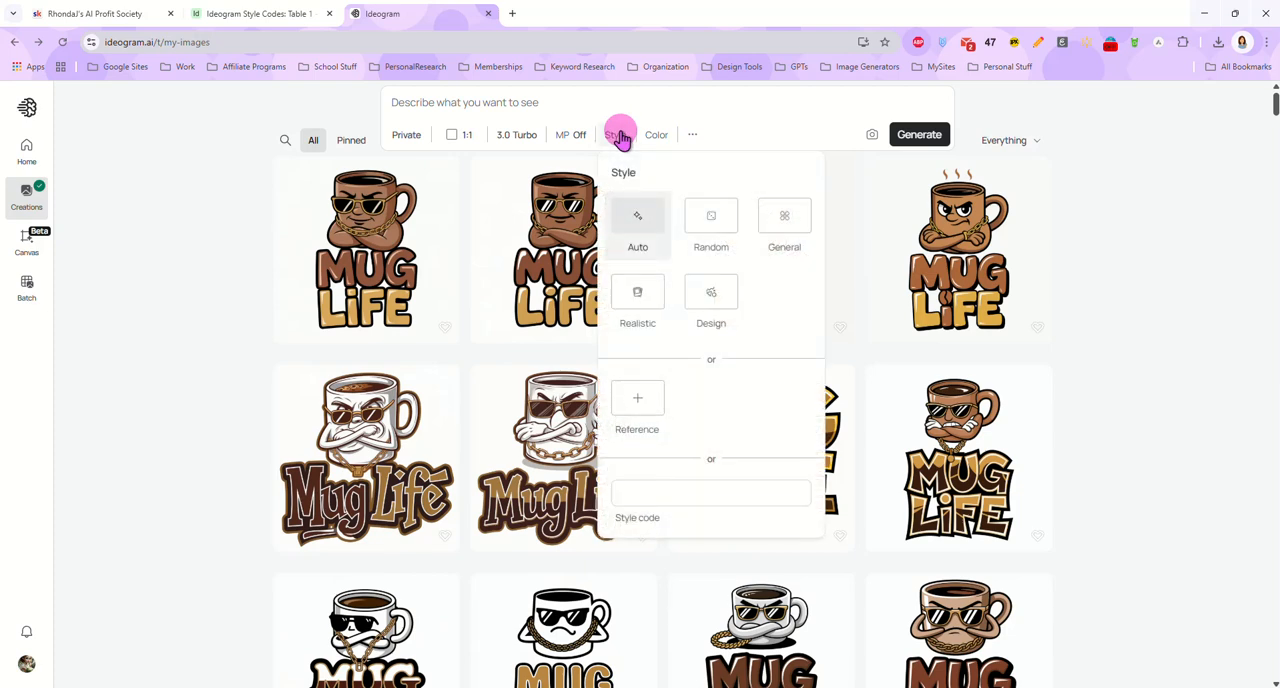
click(619, 135)
click(655, 135)
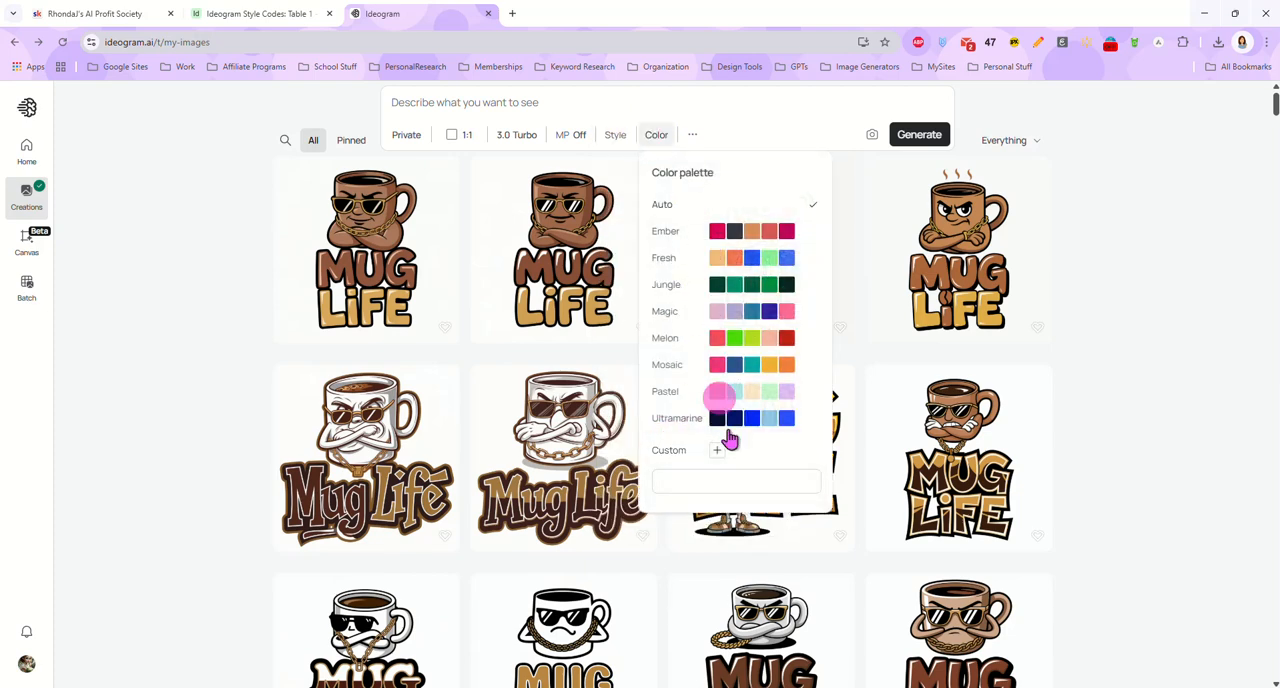
click(693, 135)
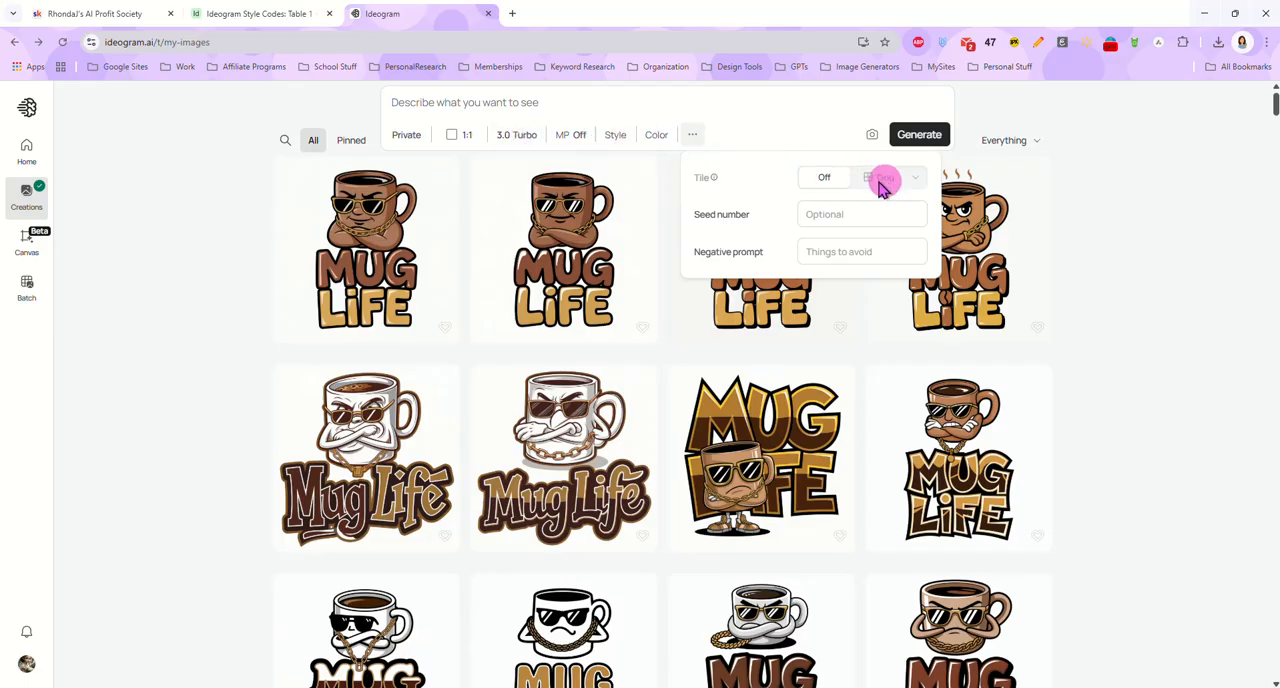
click(744, 136)
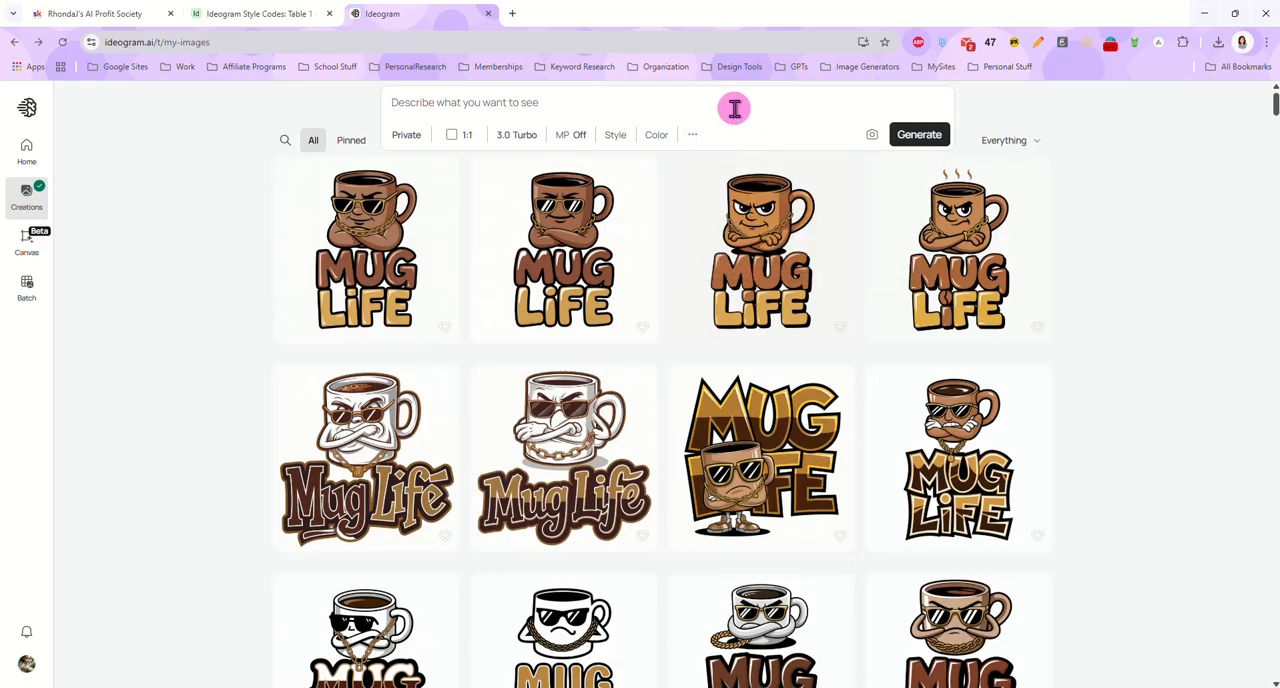
Upload the picture of the girl with a beach ball on a log, describe it as a prompt and generate images
click(873, 140)
double_click(498, 330)
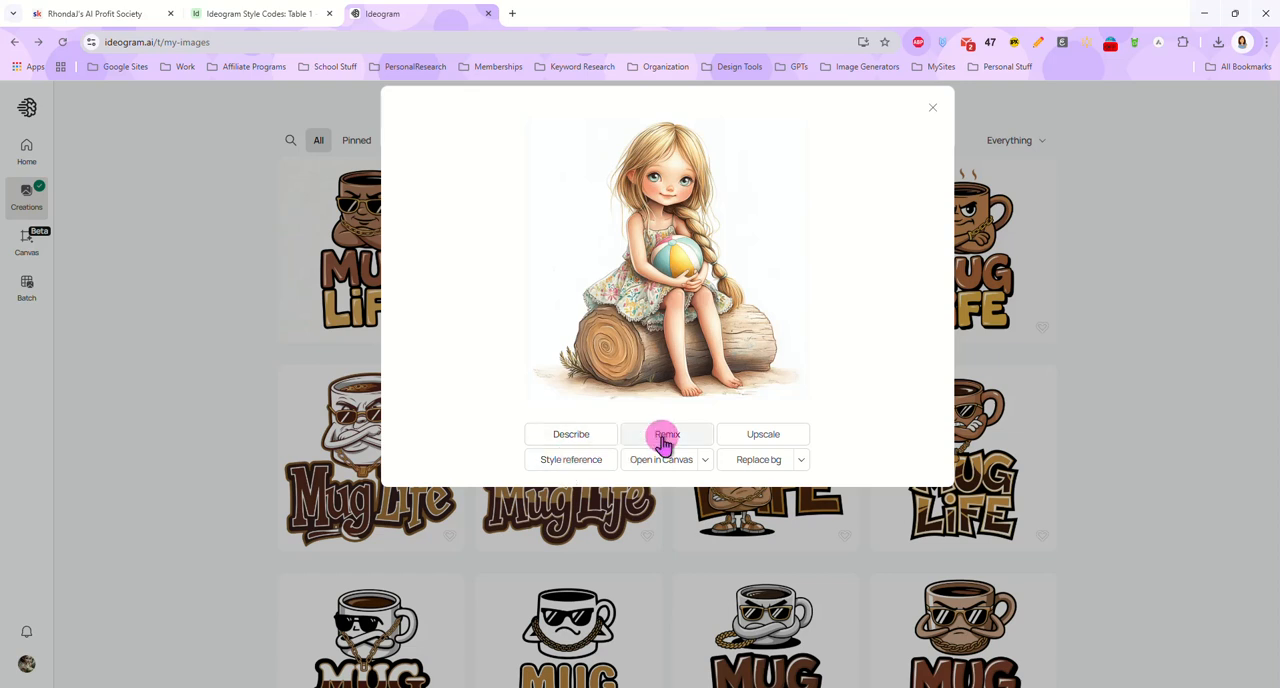
click(585, 432)
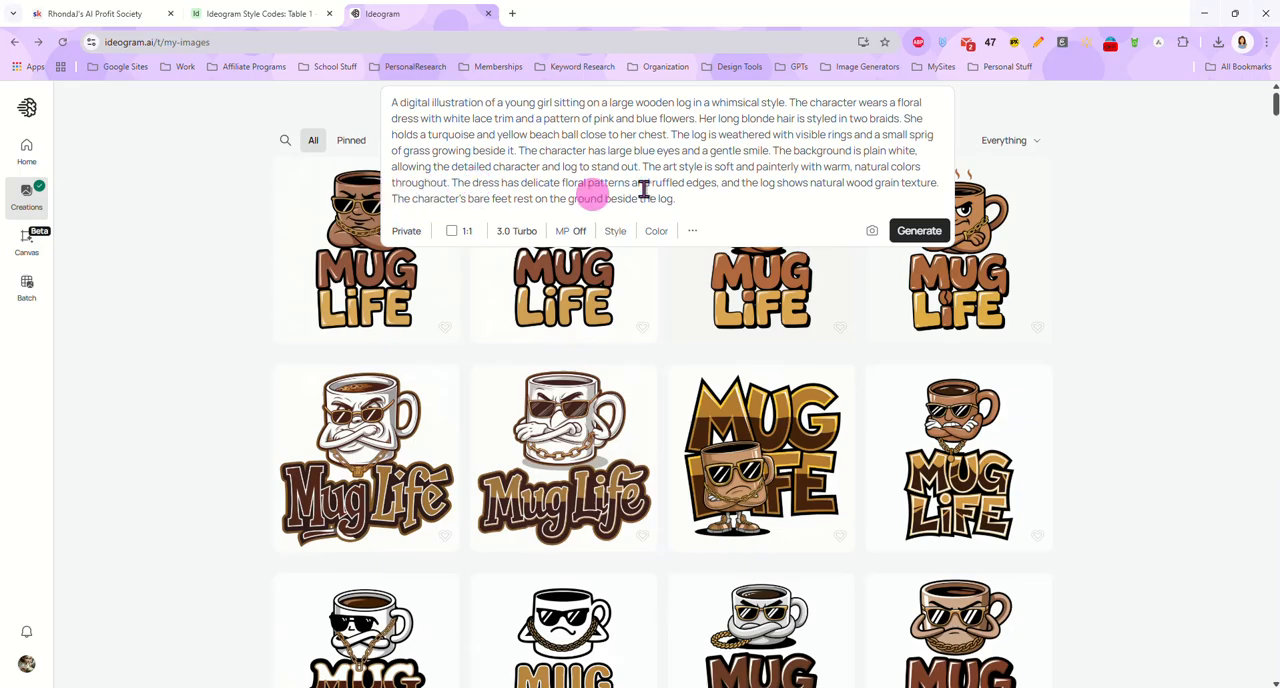
click(910, 228)
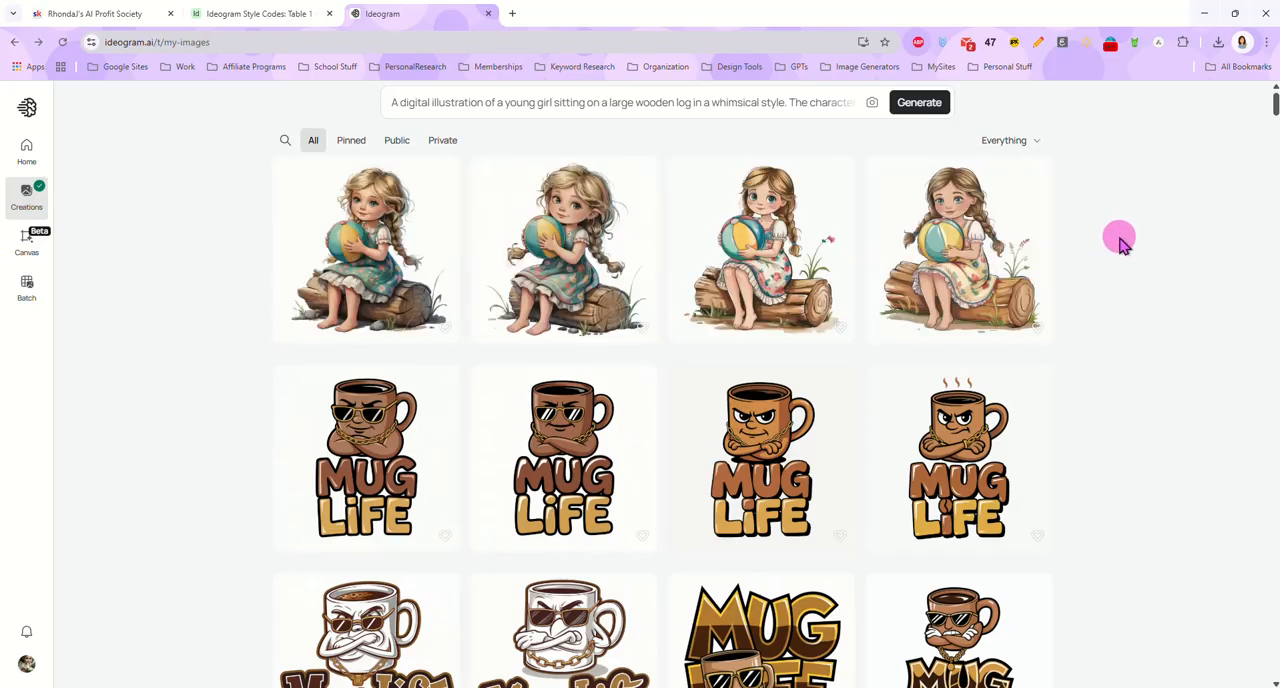
Examine each of the four generated images of the girl on the log and return to the gallery
click(375, 265)
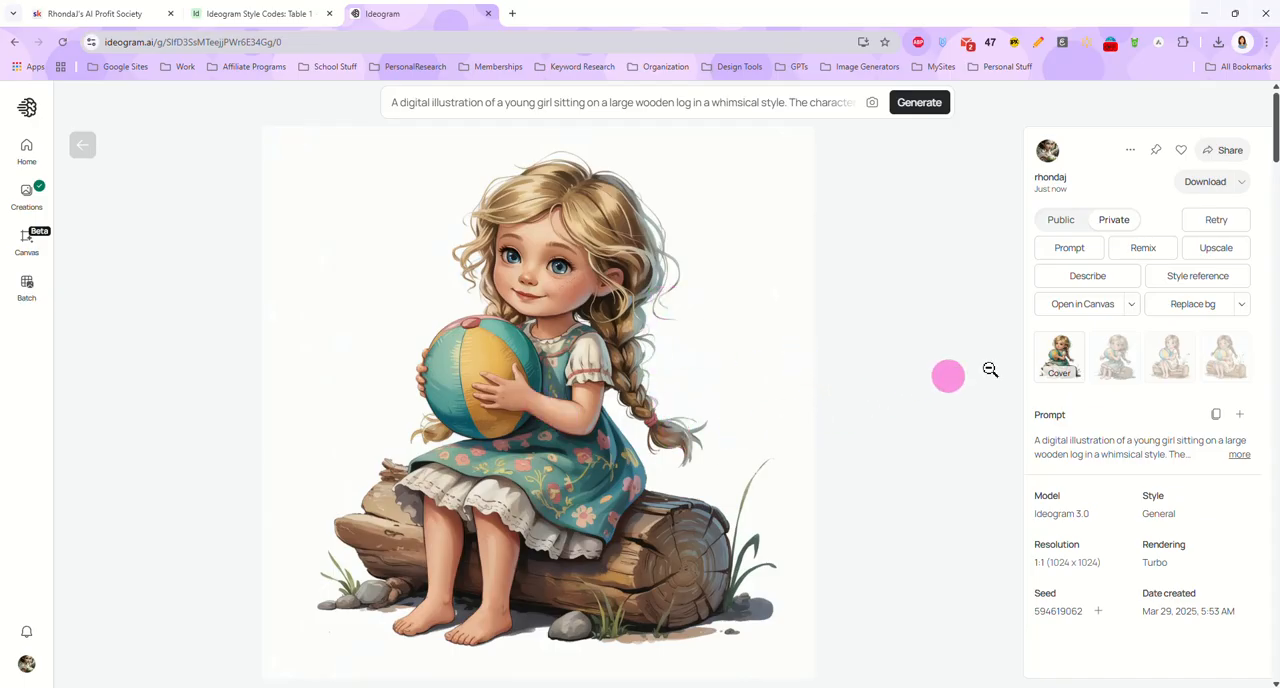
click(1114, 376)
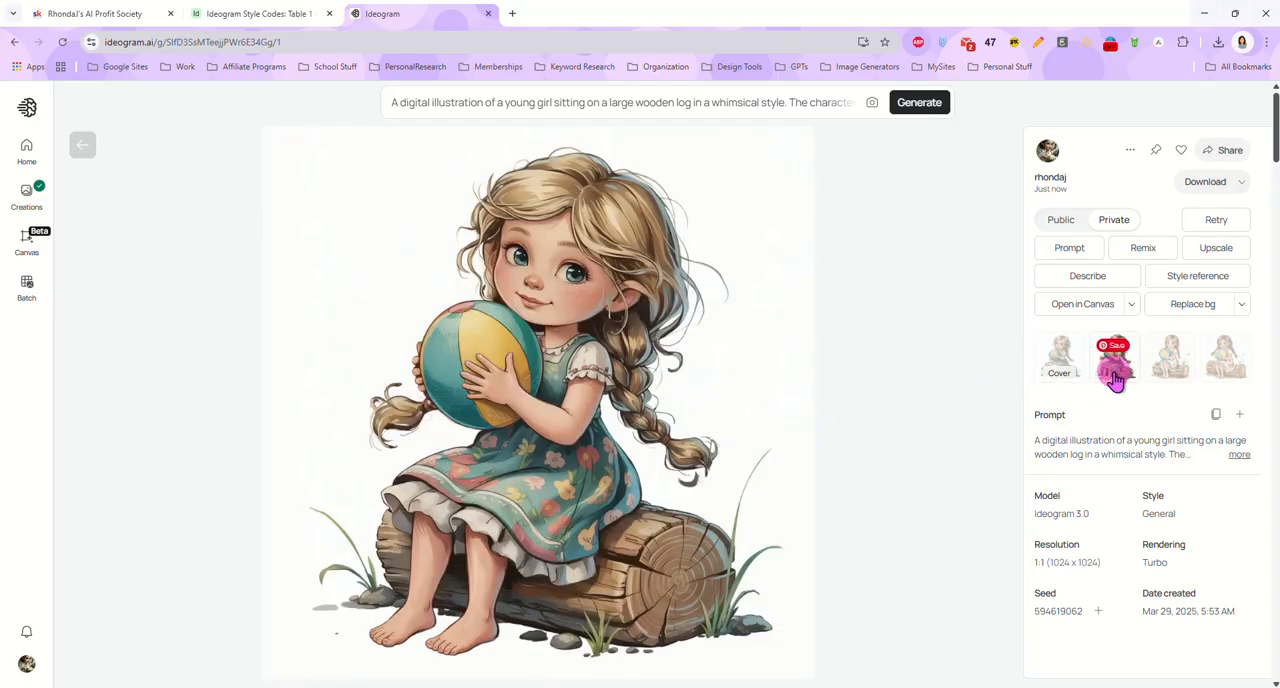
click(1167, 385)
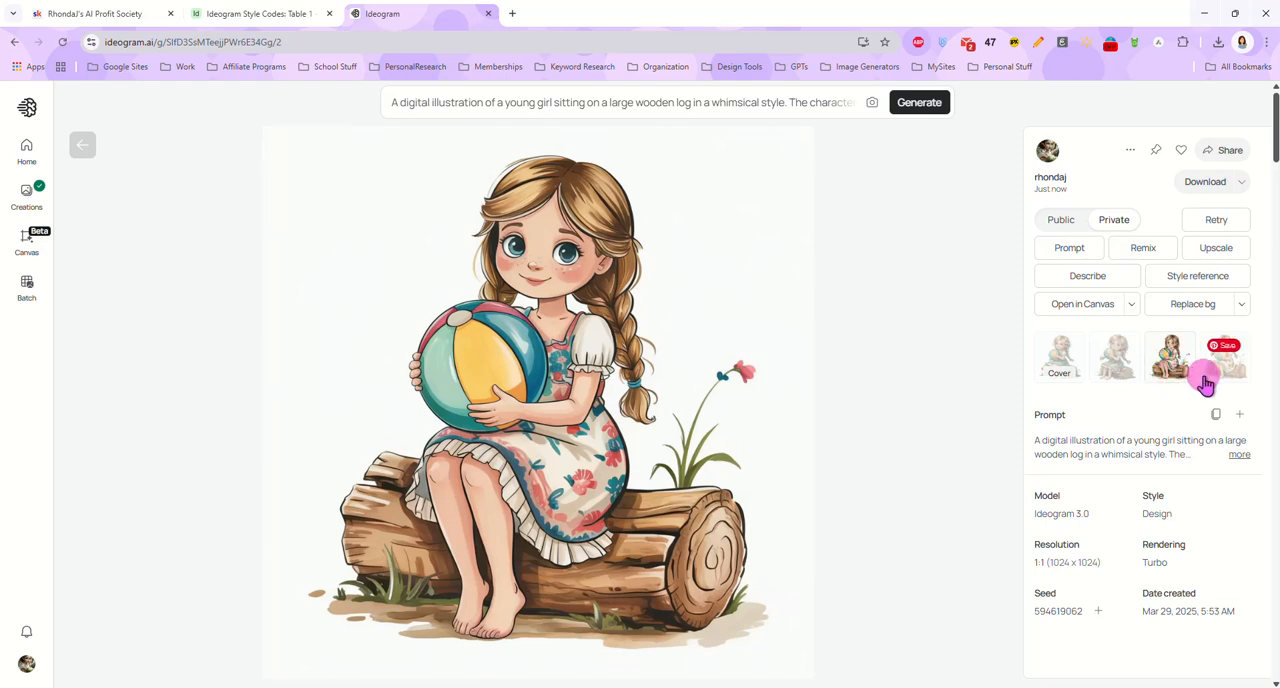
click(1214, 376)
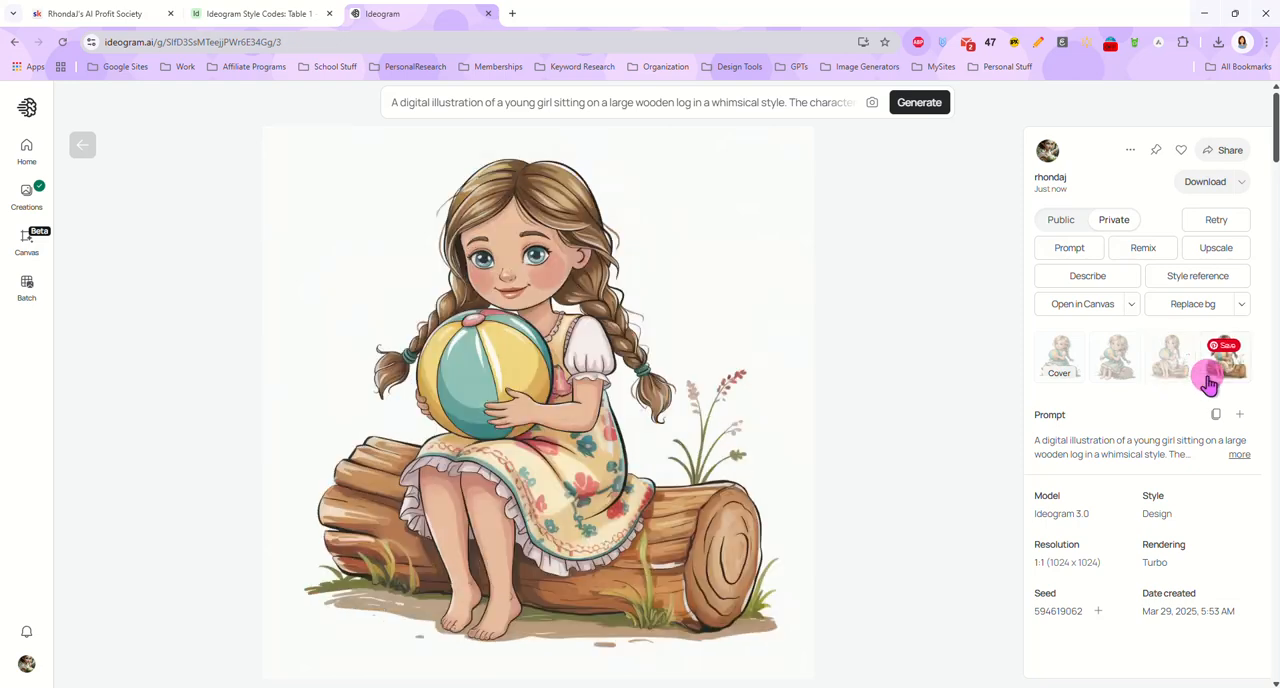
click(87, 150)
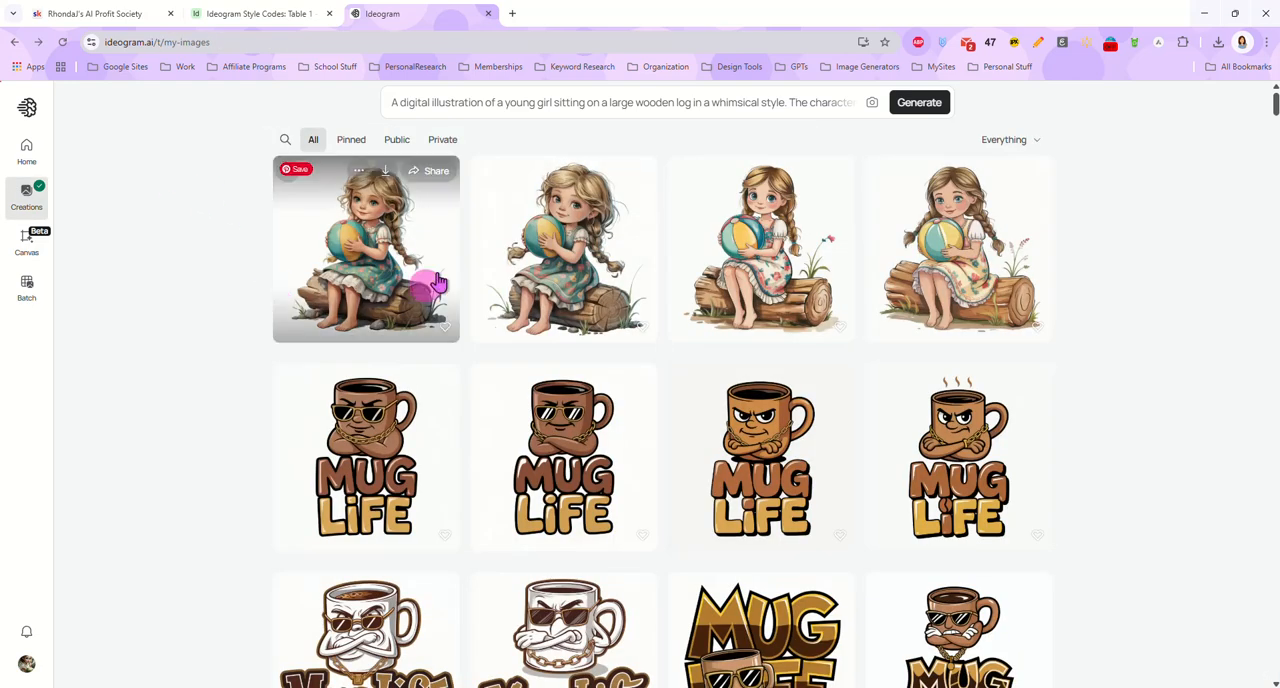
Upload the anime-style streetwear character, generate images from its description, and inspect the fourth result
click(873, 104)
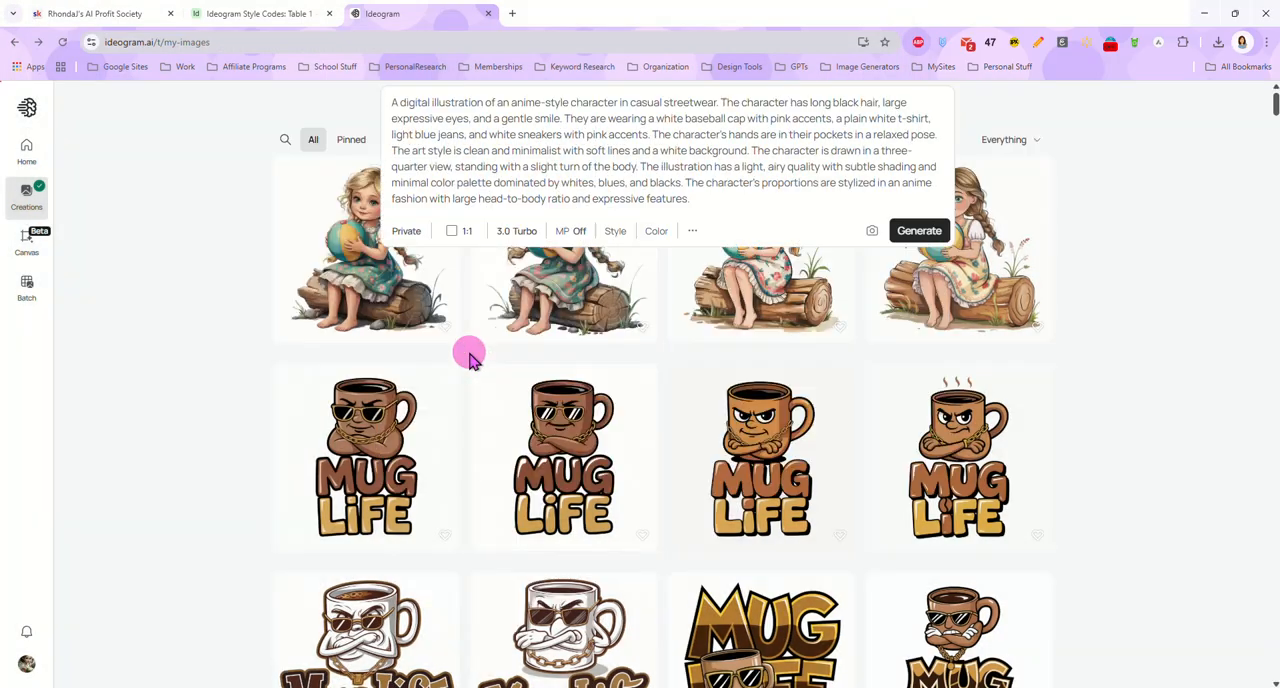
click(921, 234)
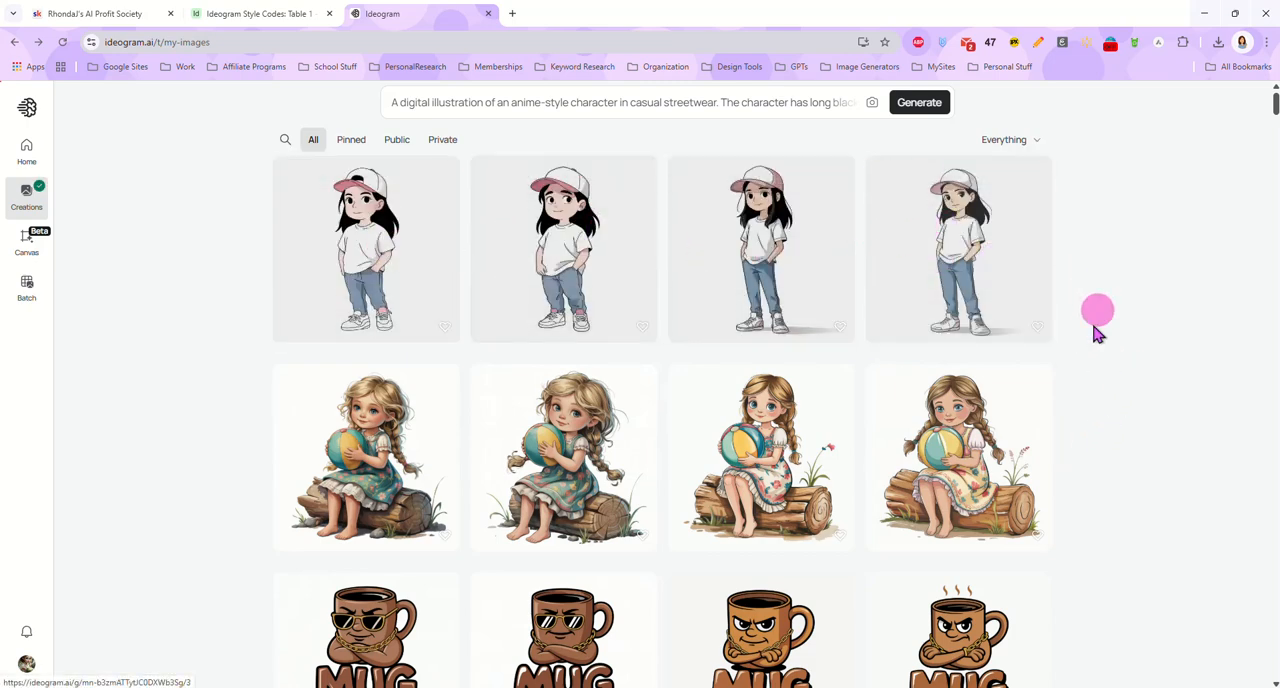
click(964, 225)
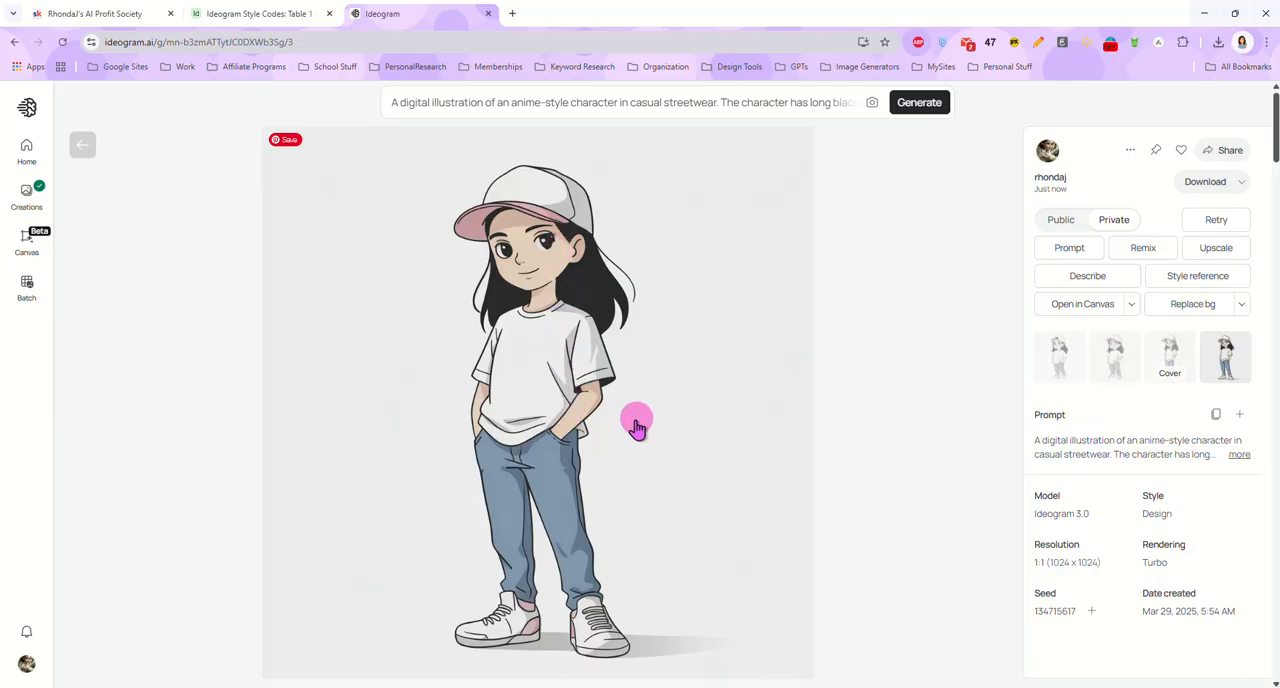
click(84, 145)
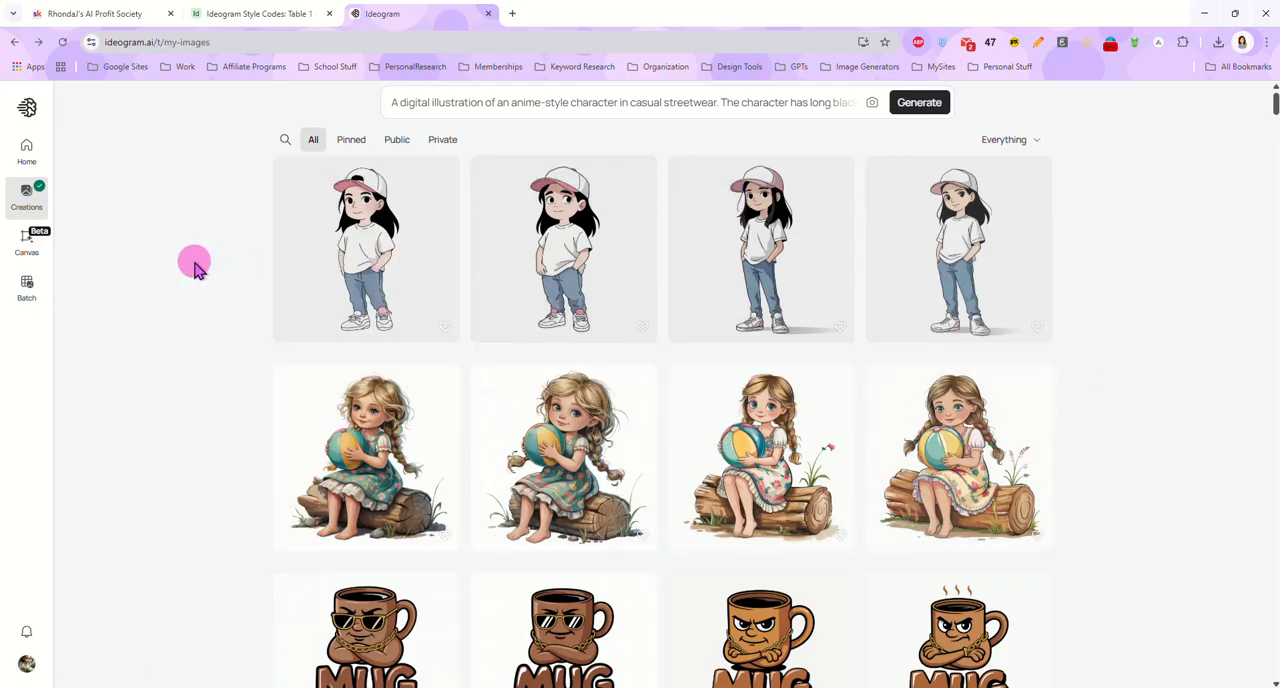
Visit the home Explore feed and return to the creations gallery
click(30, 150)
click(508, 106)
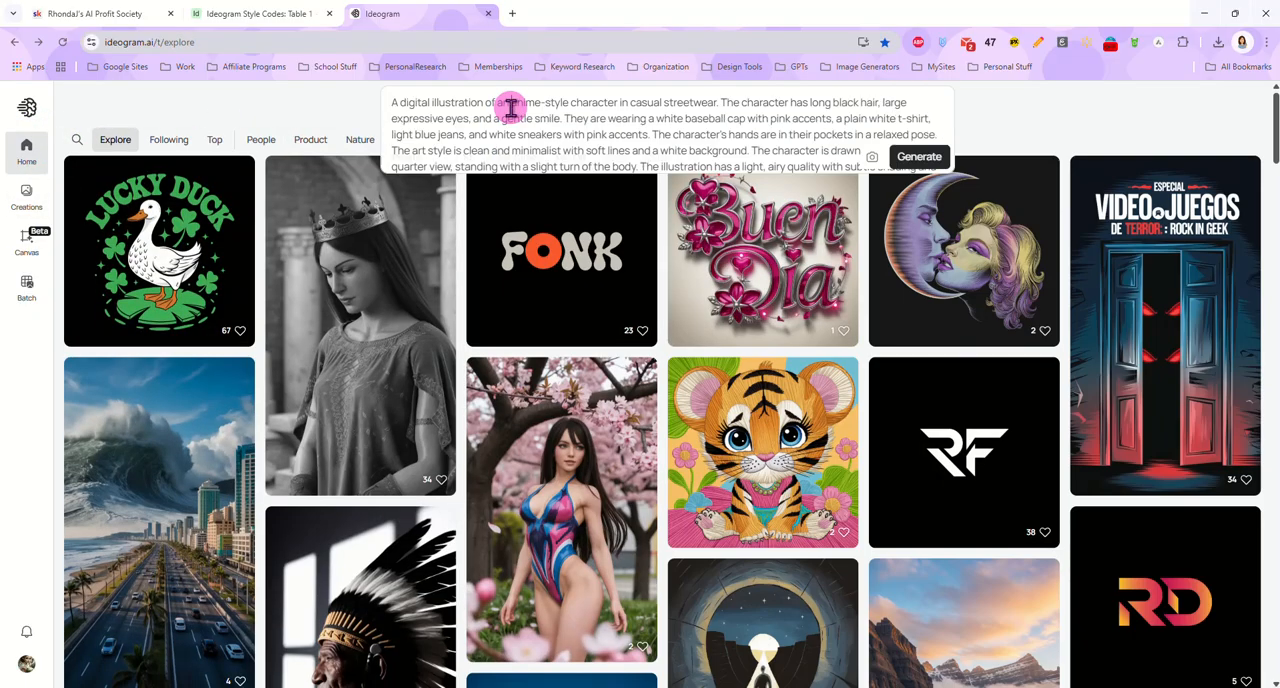
click(27, 204)
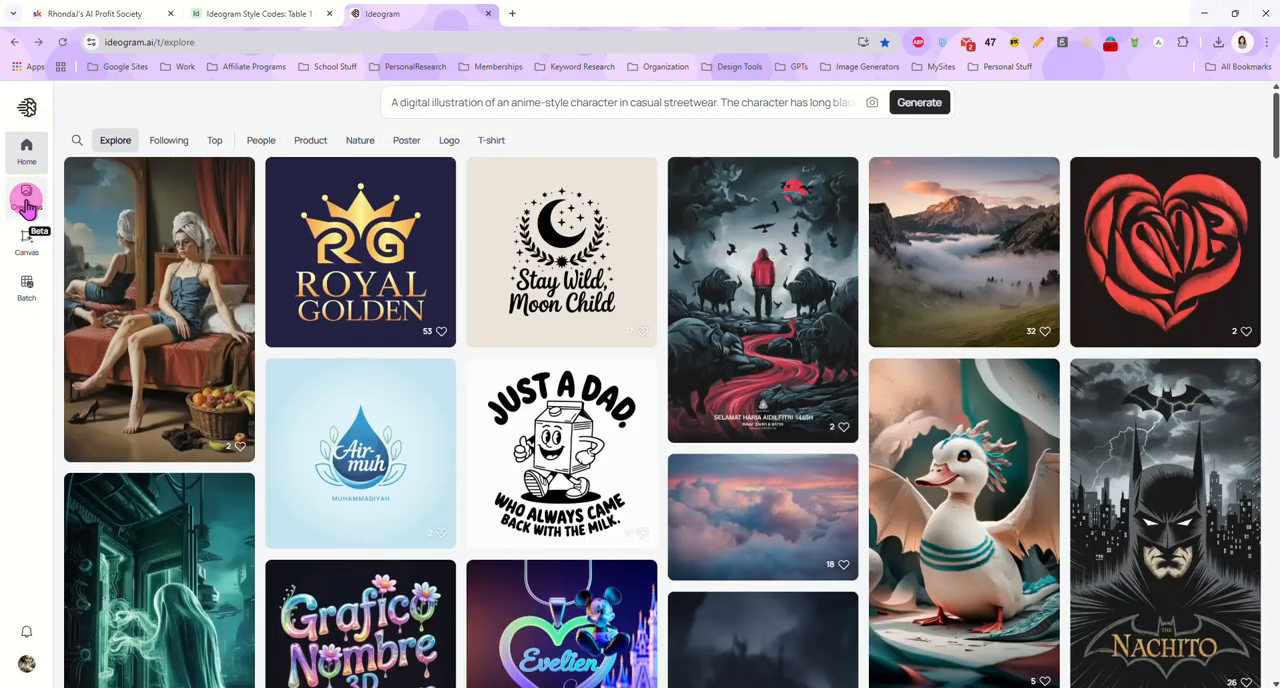
click(28, 198)
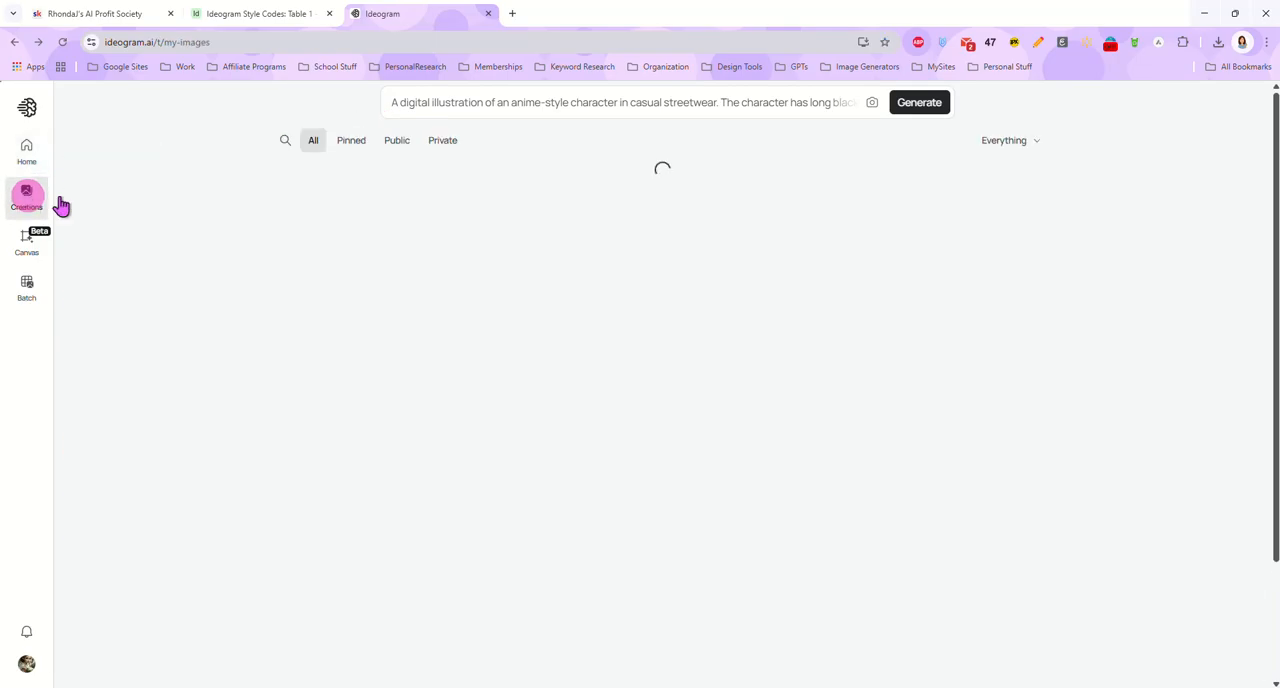
Clear the anime character prompt and inspect the third generated streetwear image before returning to the gallery
click(634, 106)
triple_click(640, 106)
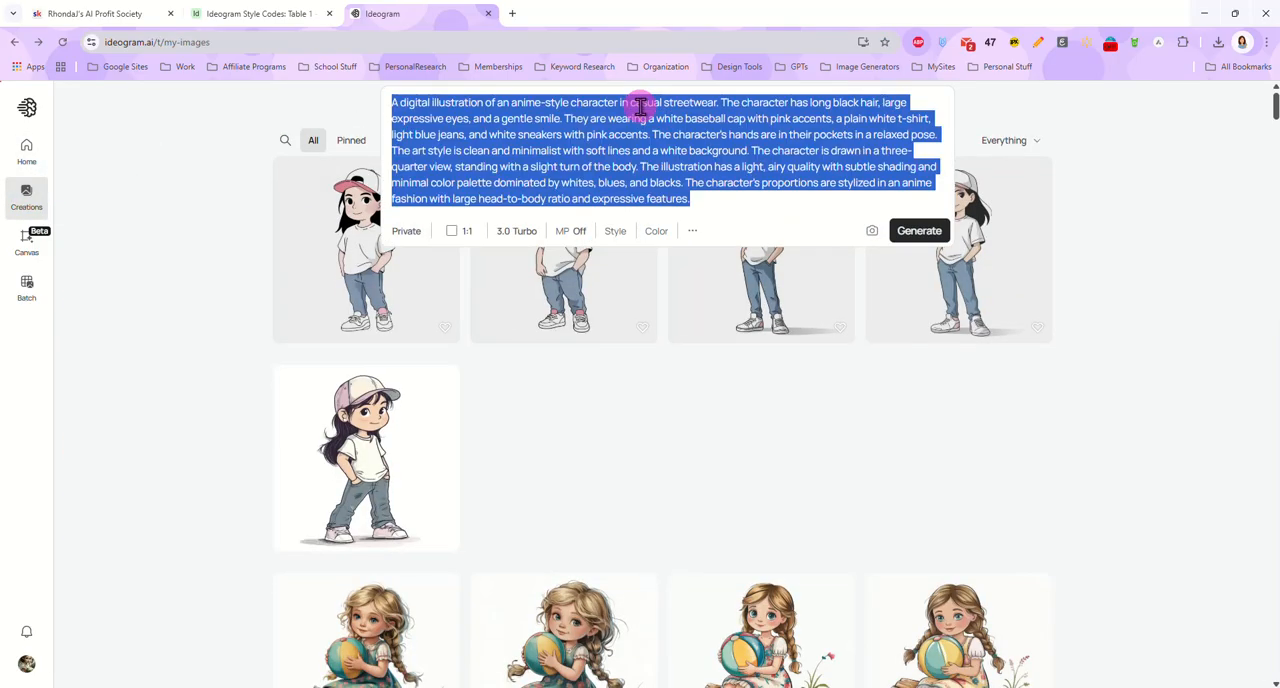
key(BackSpace)
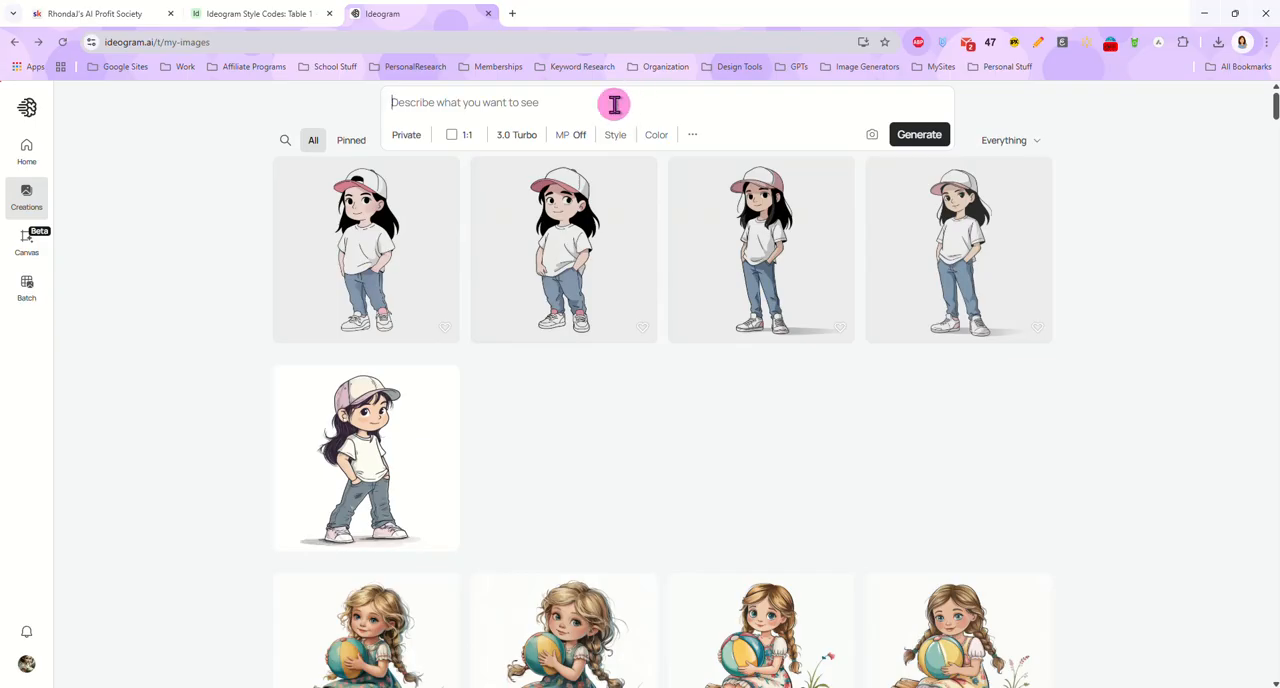
click(757, 250)
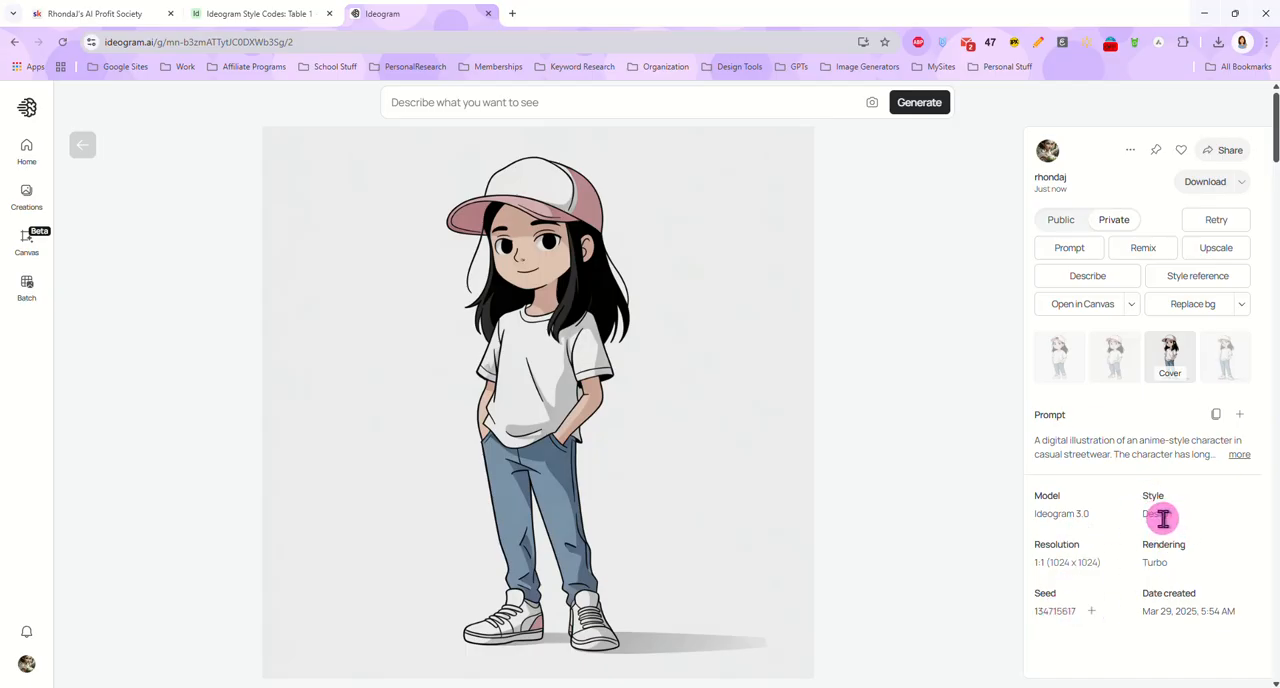
click(86, 143)
Generate images from the prompt "vintage truck sitting in a field of wildflowers" using the Random style
click(570, 108)
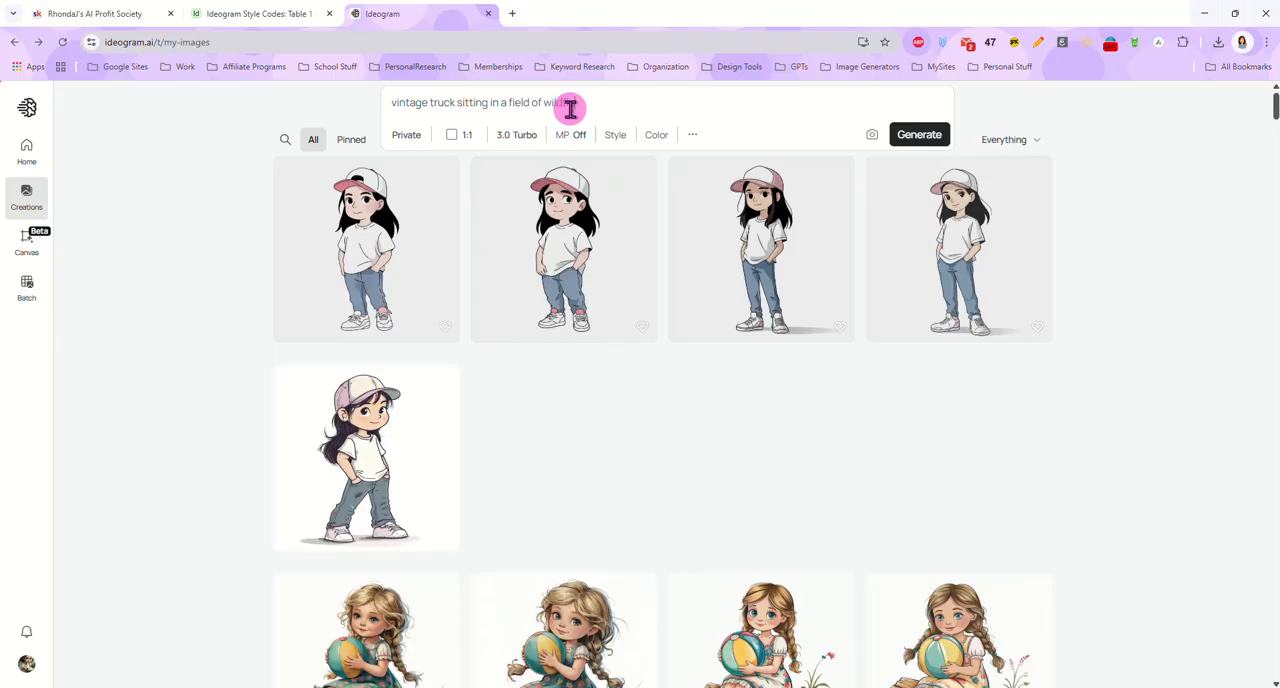
click(617, 137)
click(711, 222)
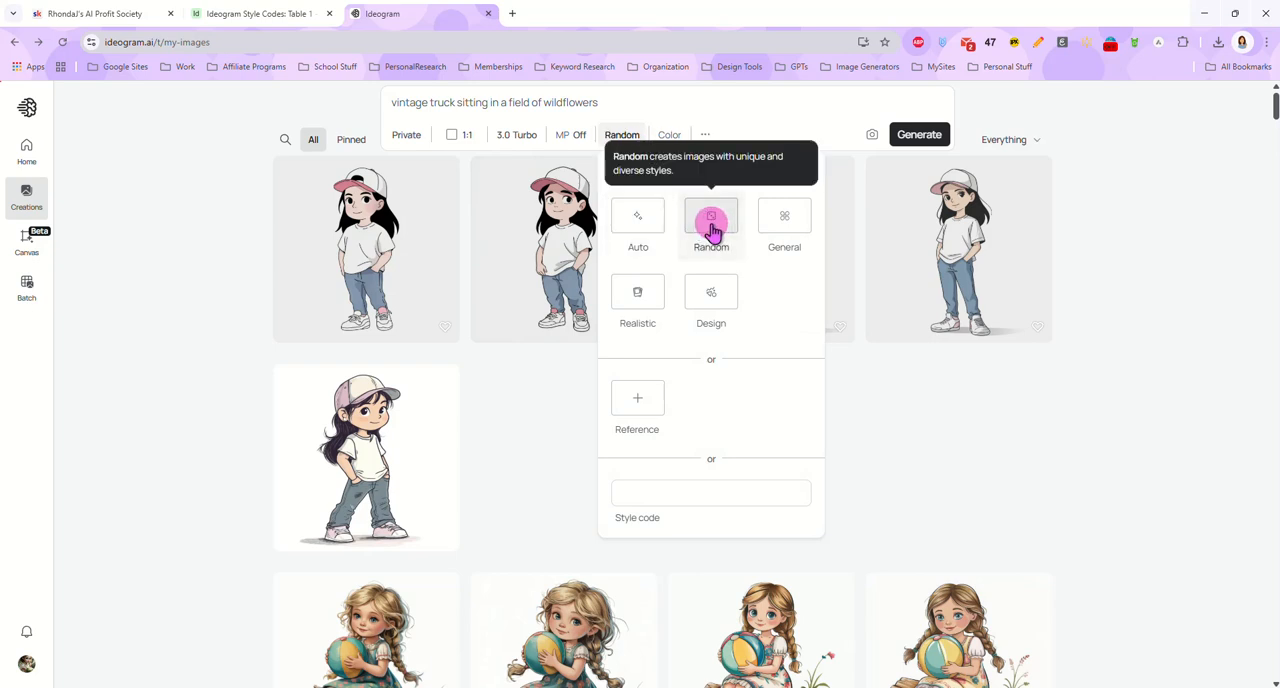
click(919, 134)
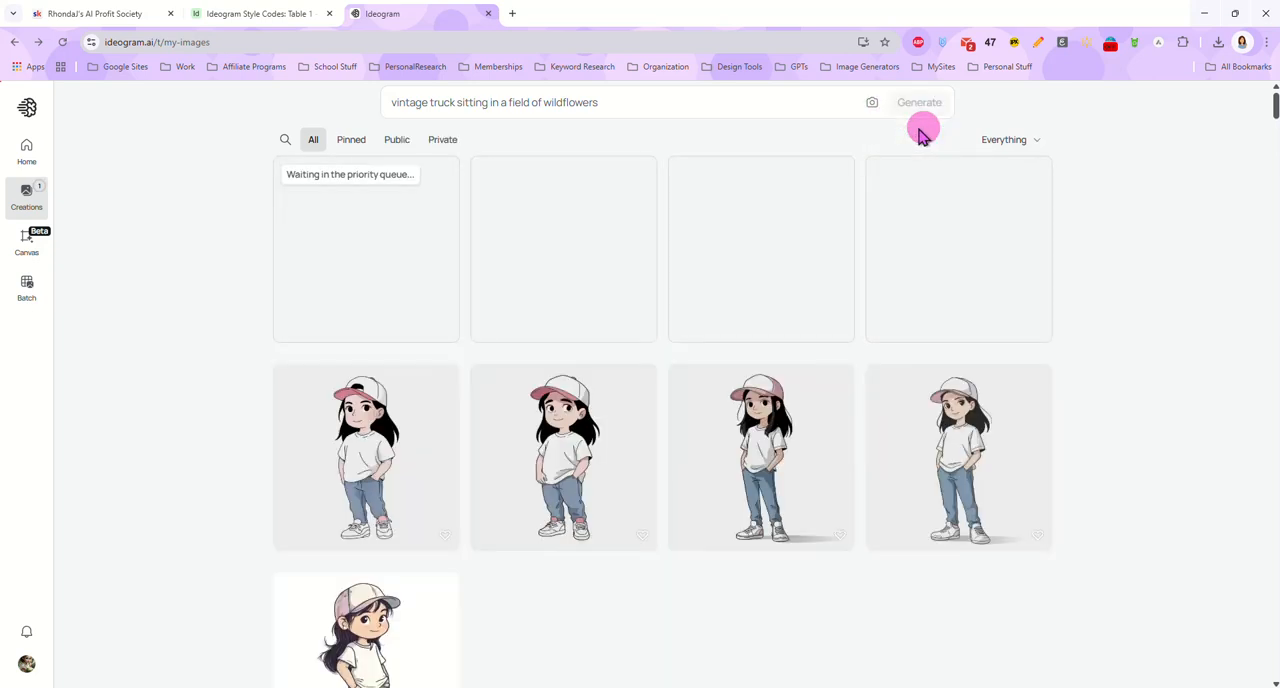
Generate a second set of vintage truck images with the same prompt and Random style
click(641, 95)
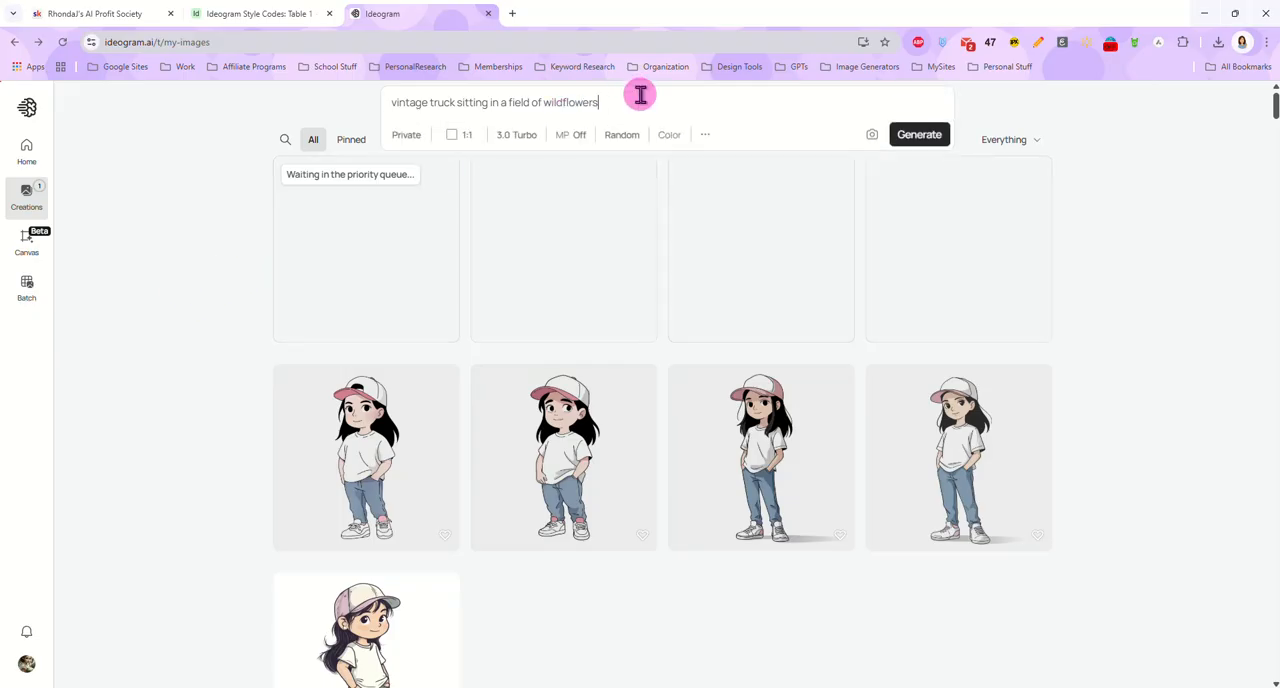
click(210, 228)
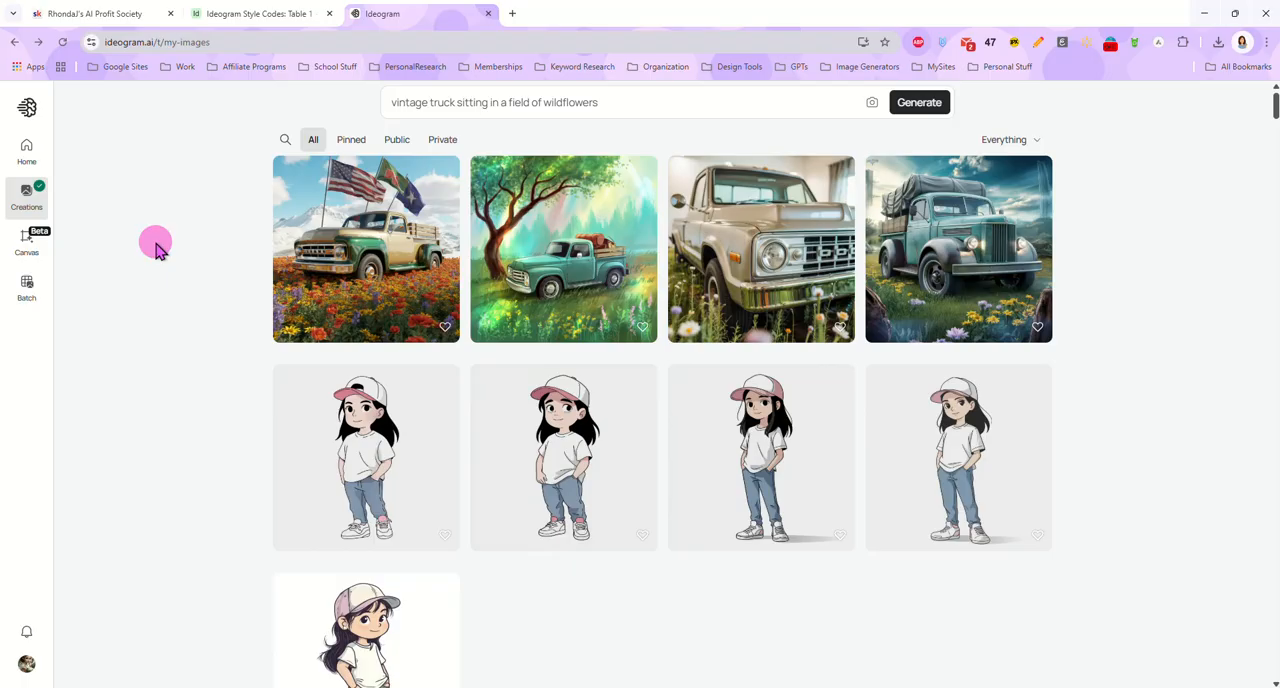
click(923, 114)
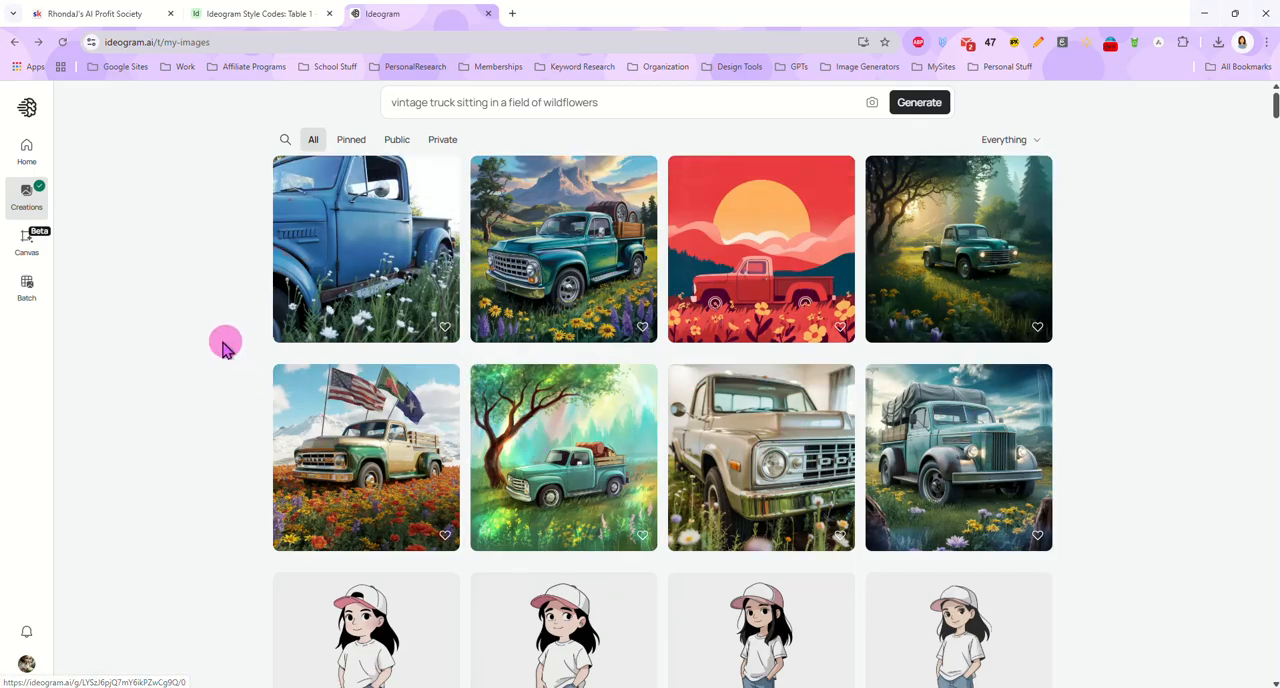
View each of the four newest vintage truck images at full size and check their style codes
scroll(251, 354, down, 1)
click(380, 395)
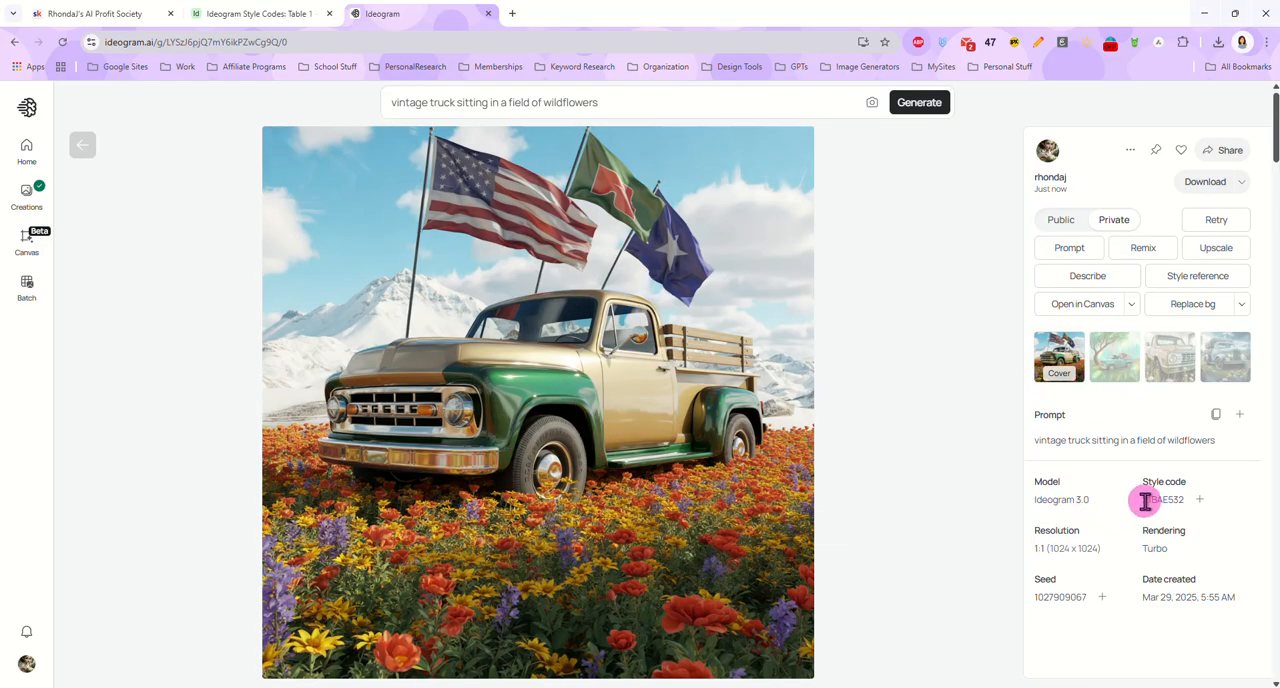
drag(1162, 502, 1190, 510)
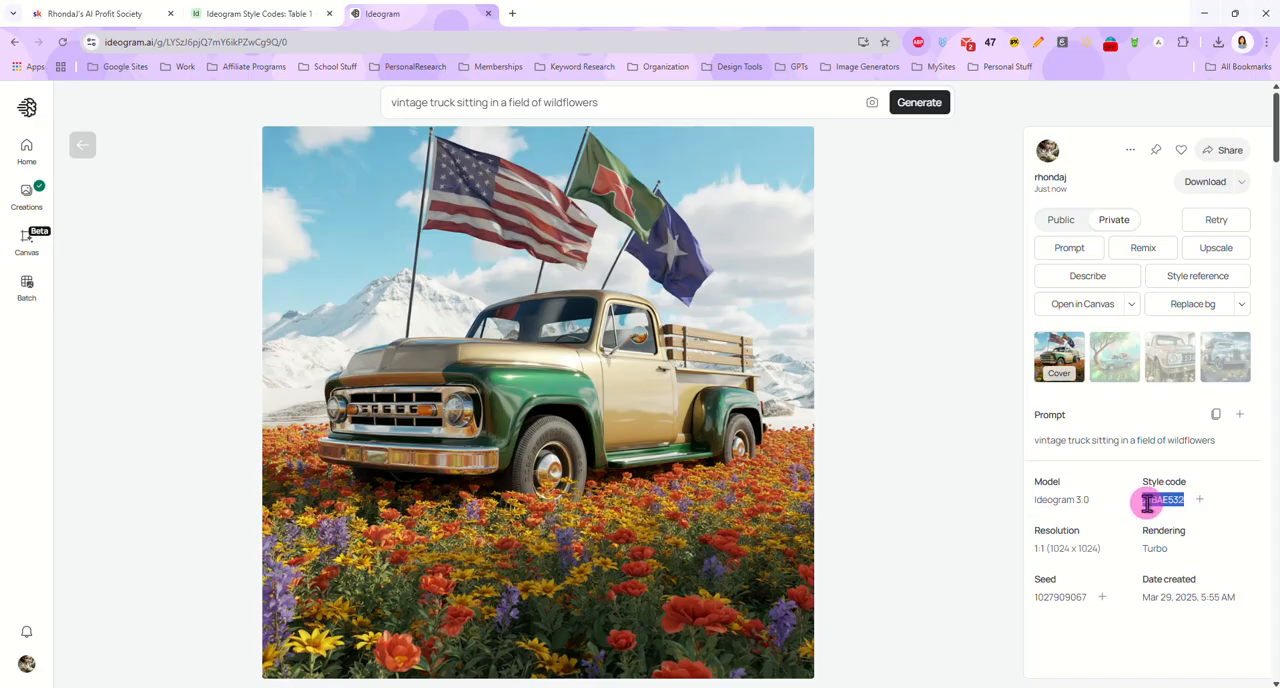
click(1113, 379)
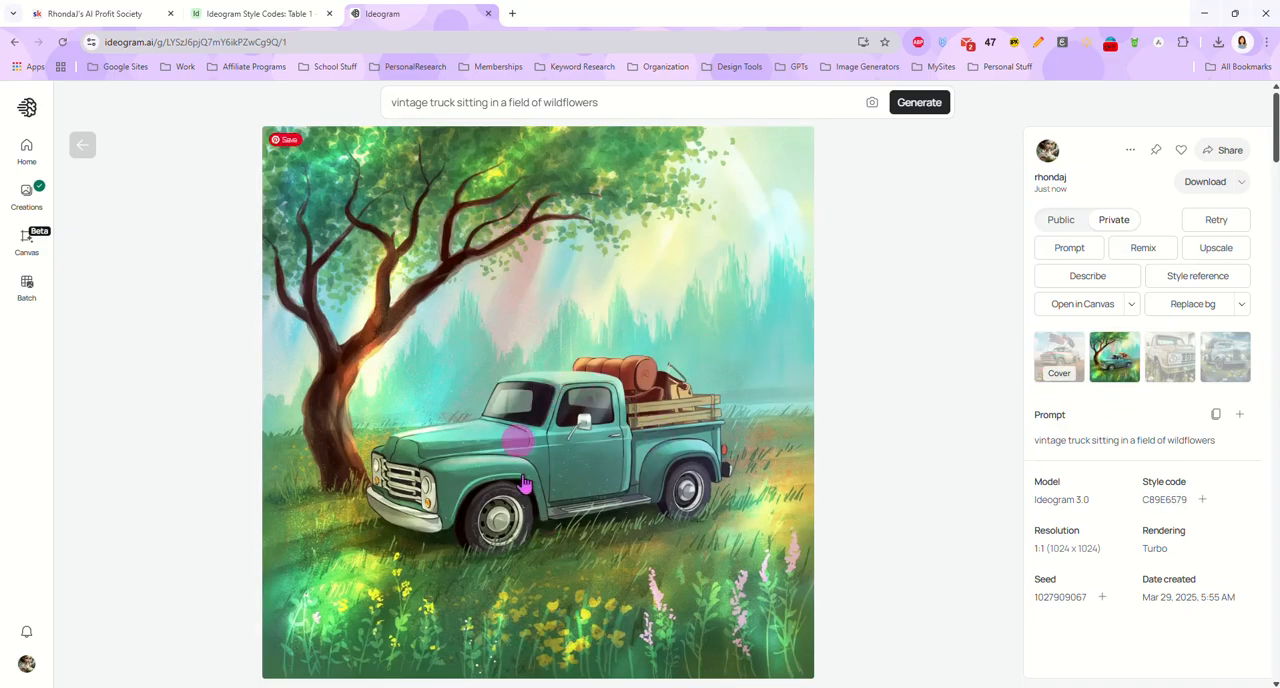
click(1170, 366)
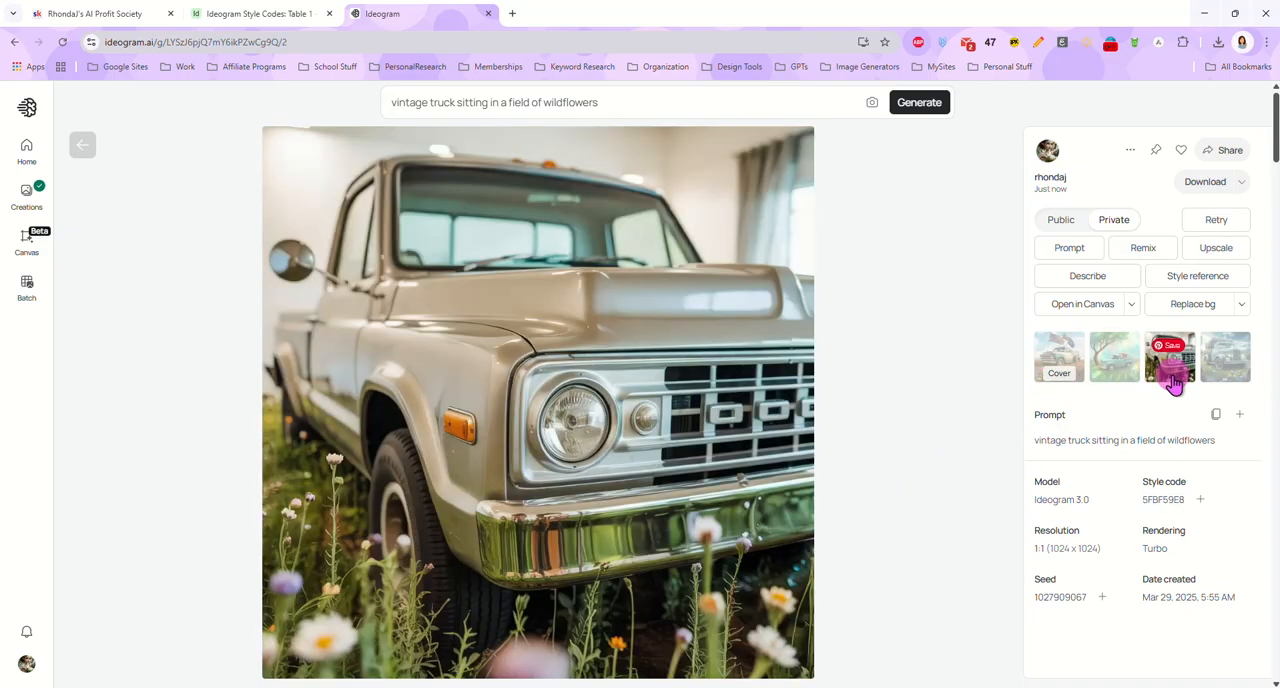
click(1210, 385)
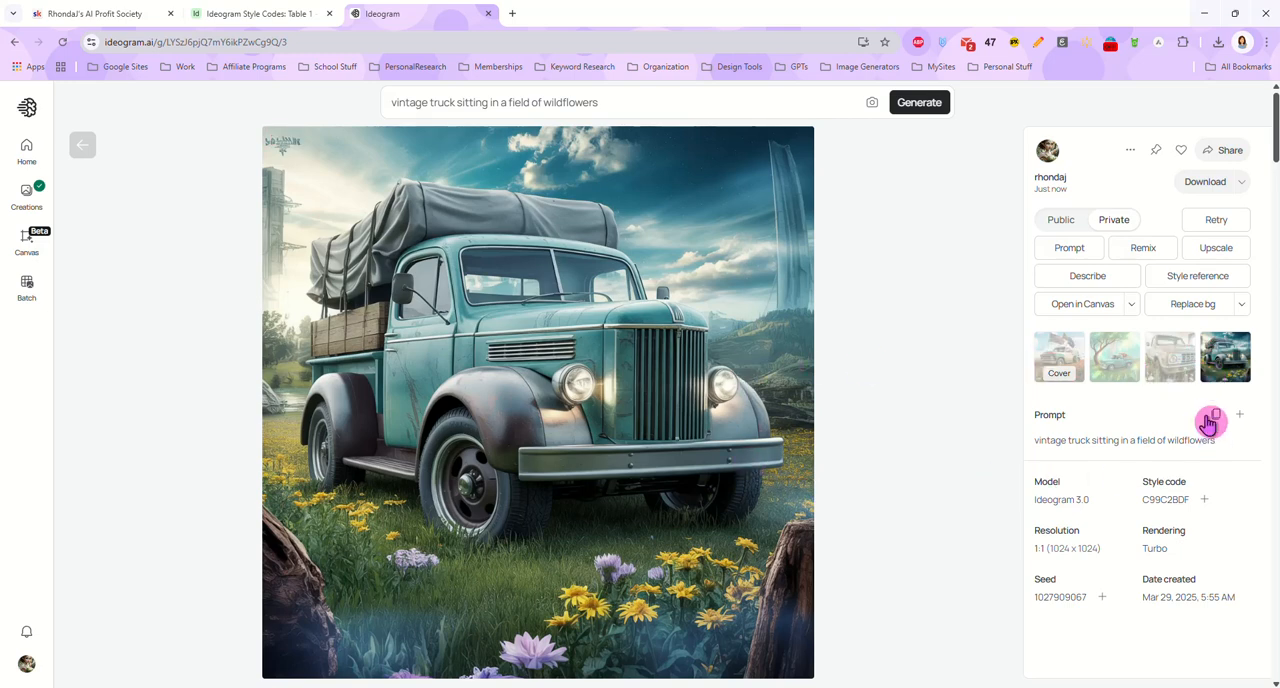
Apply the style code of the green truck under the tree and generate "a bluejay sitting on a gnarled tree branch"
click(1113, 388)
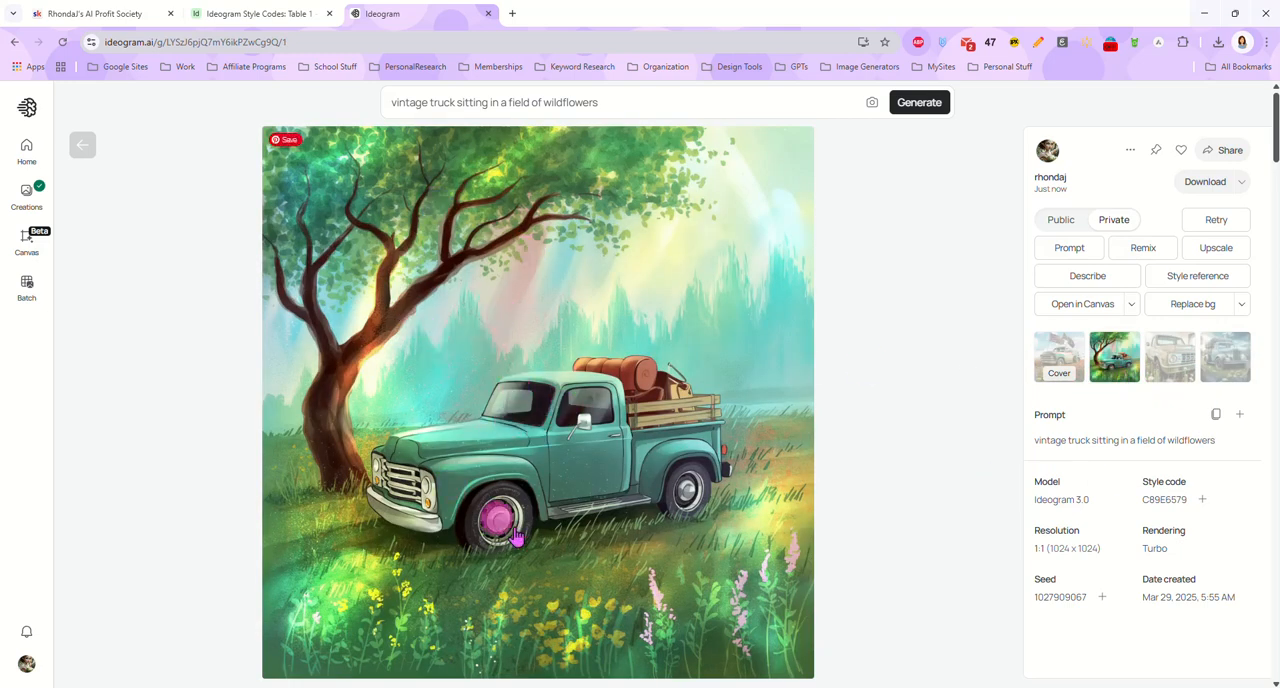
click(1204, 503)
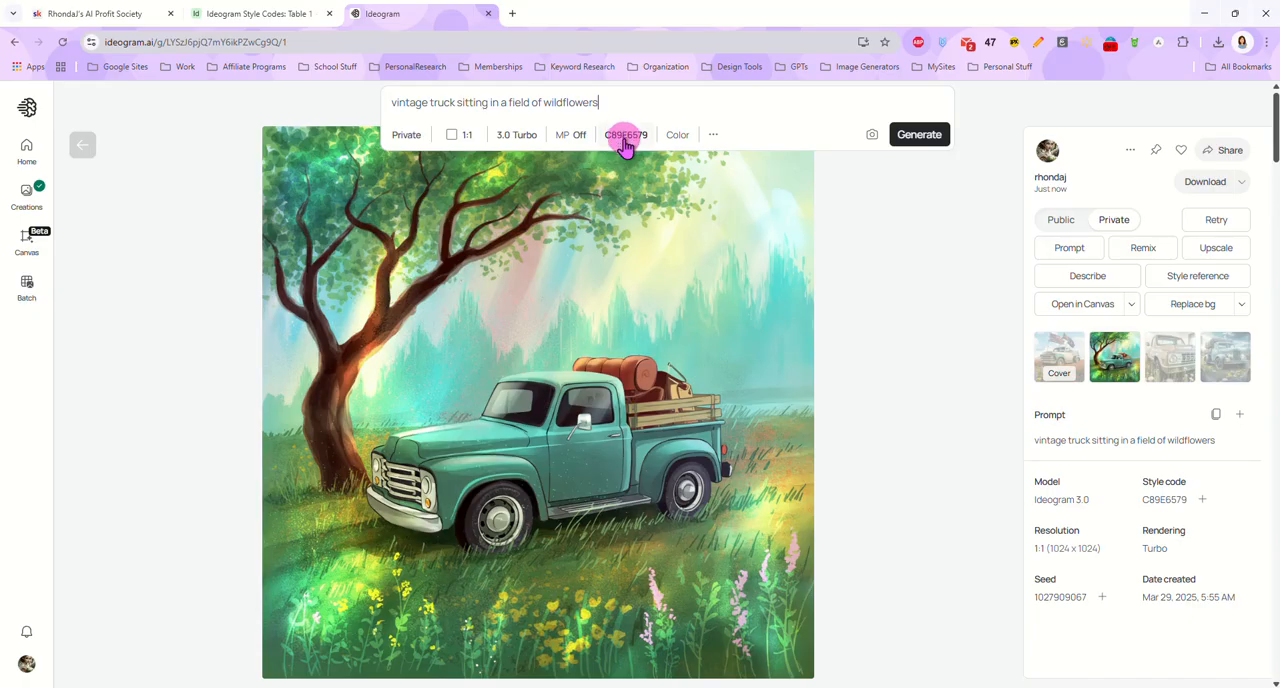
triple_click(561, 102)
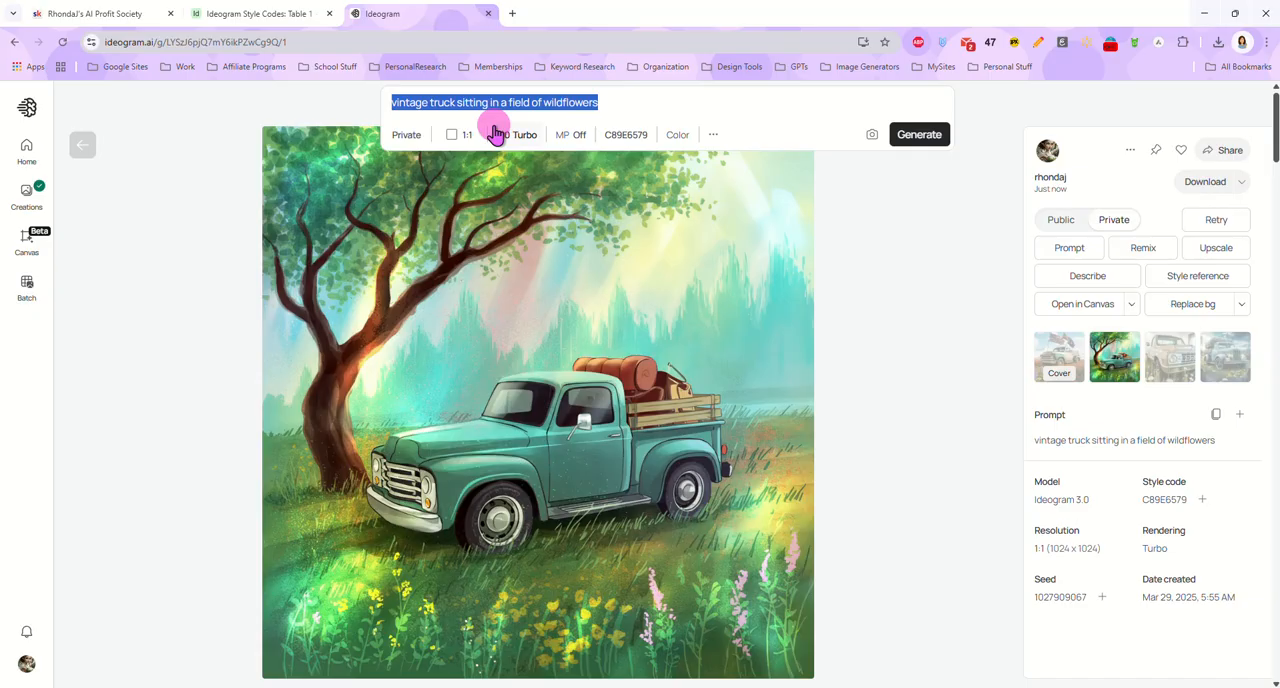
text(a)
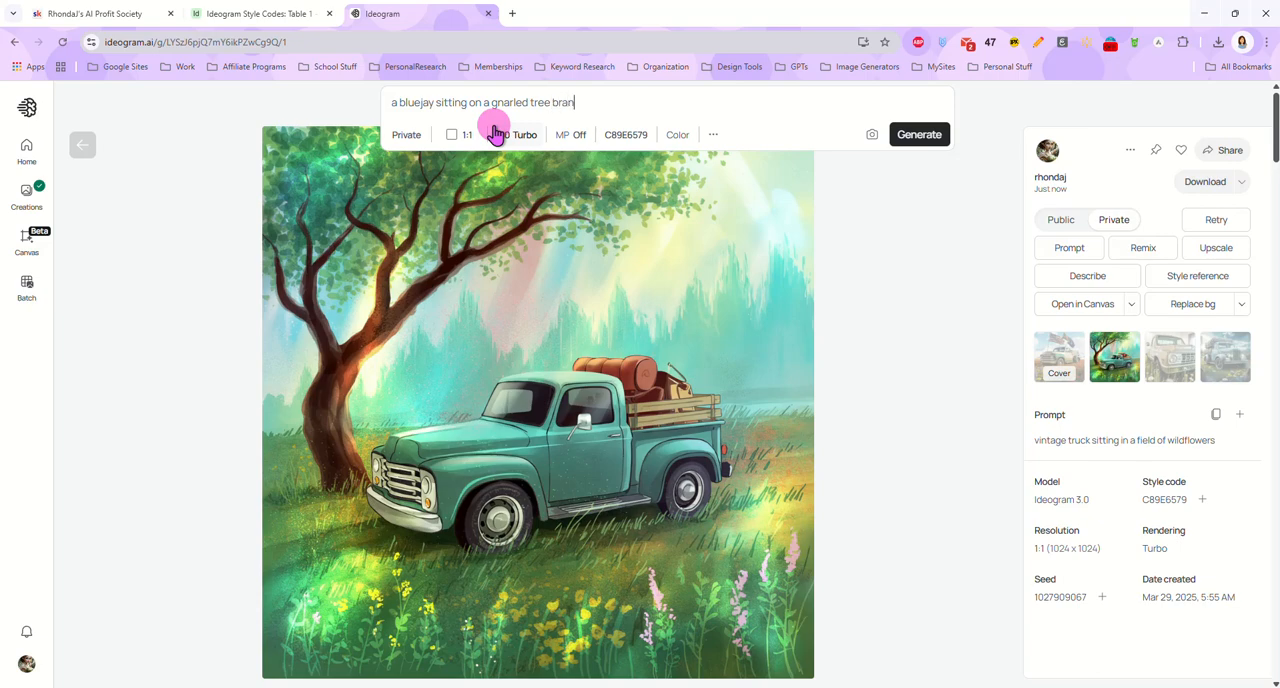
key(Return)
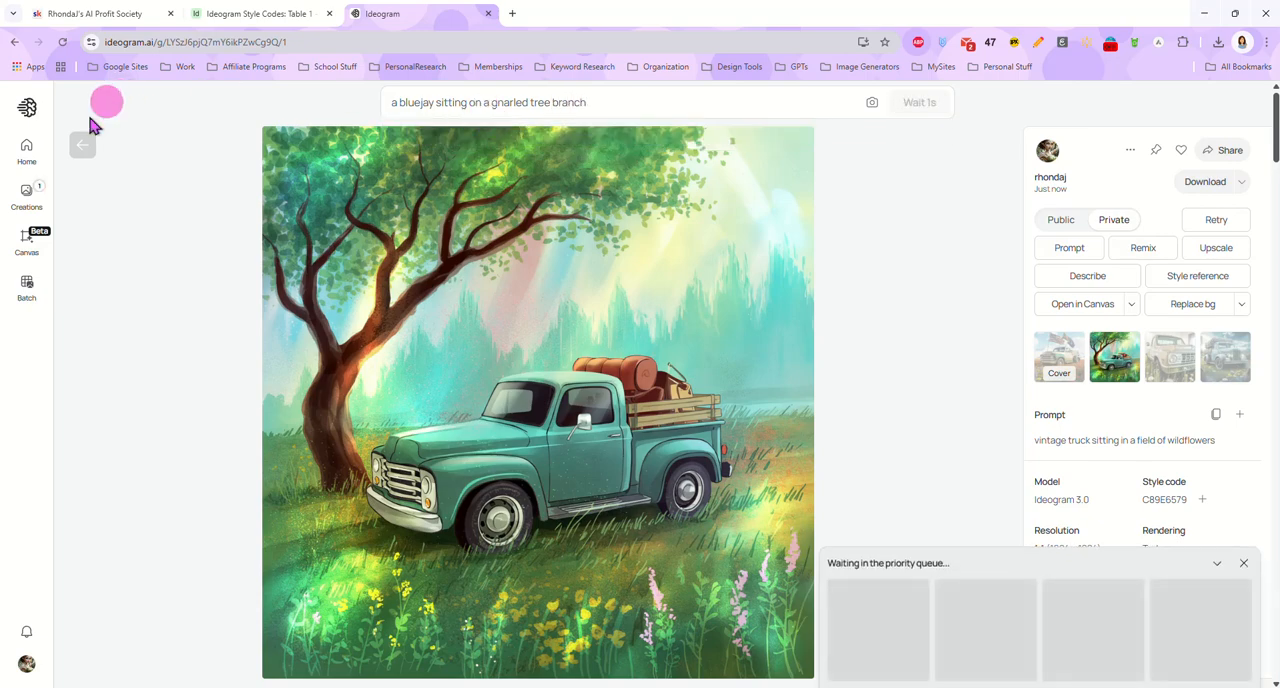
Return to the creations gallery, check the applied style code, and compare the bluejay results with the source truck image
click(87, 147)
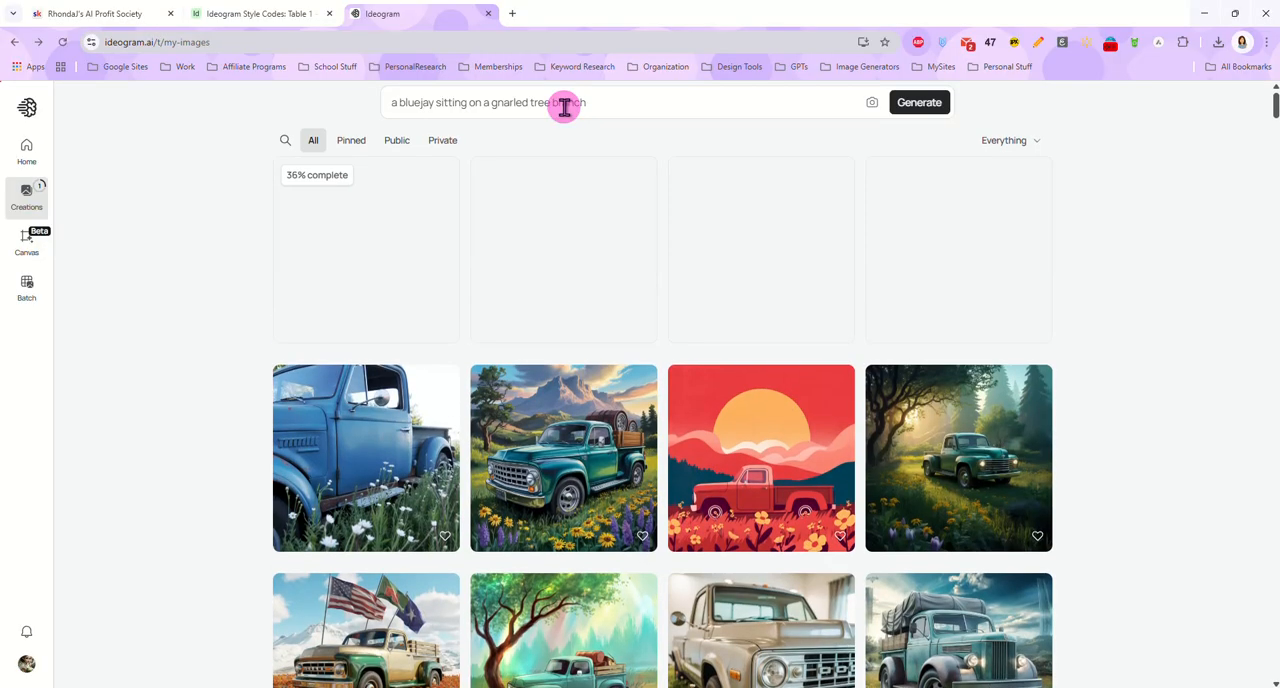
click(602, 108)
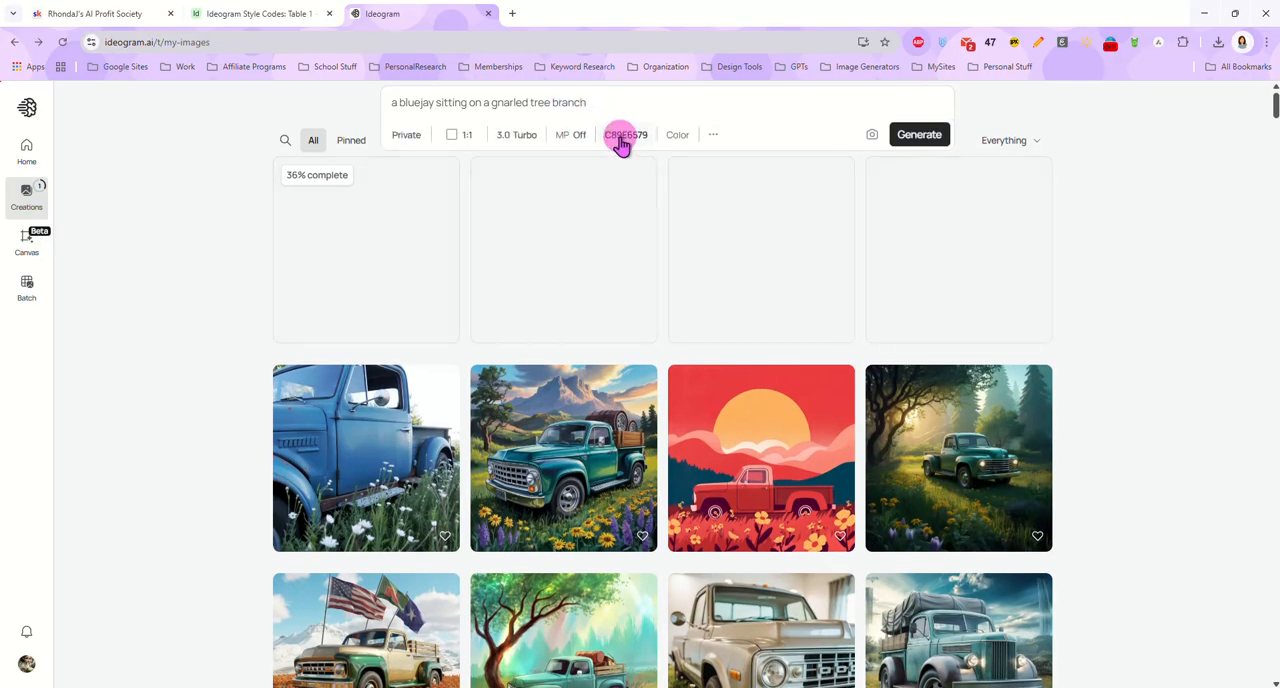
click(246, 331)
scroll(246, 331, down, 3)
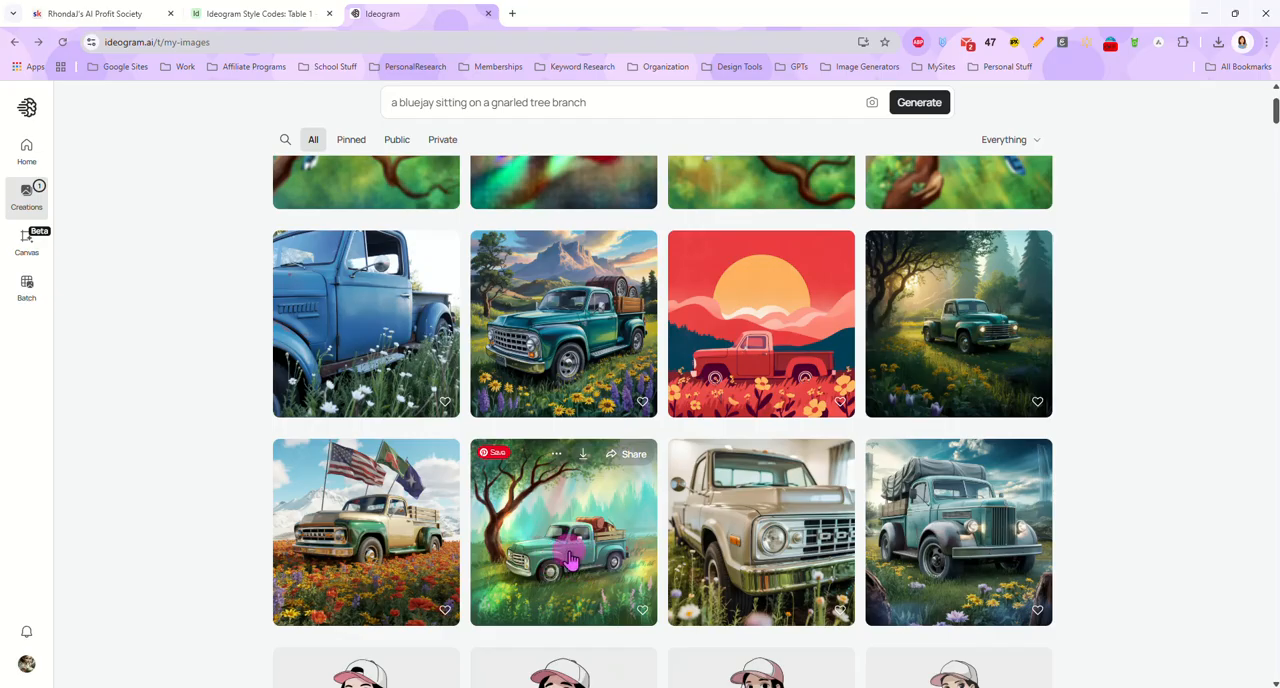
scroll(206, 390, up, 3)
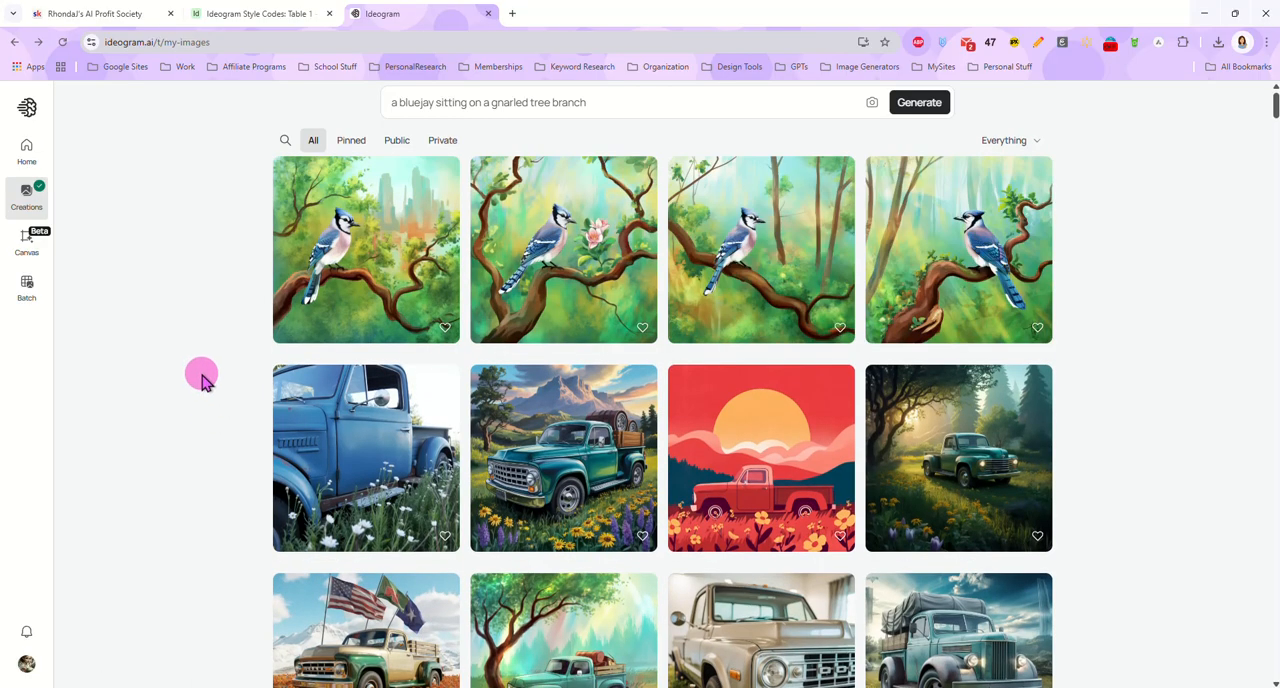
View all four bluejay images at full size and return to the creations gallery
click(362, 262)
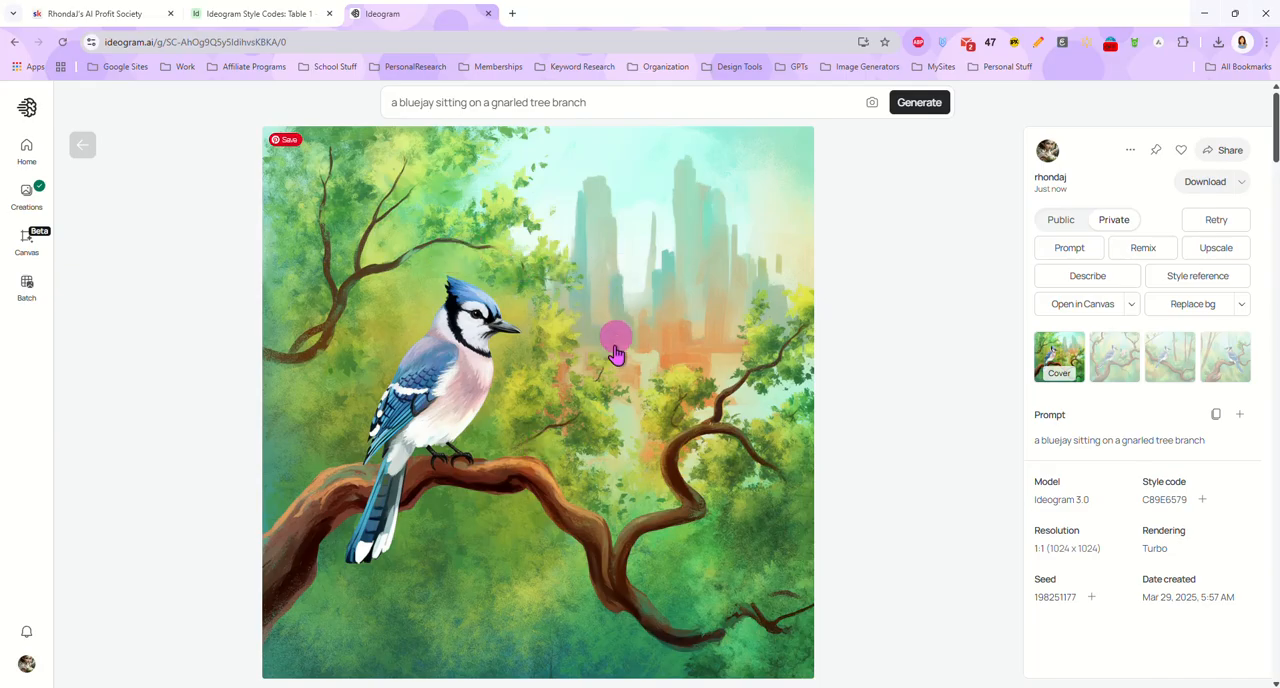
click(1116, 376)
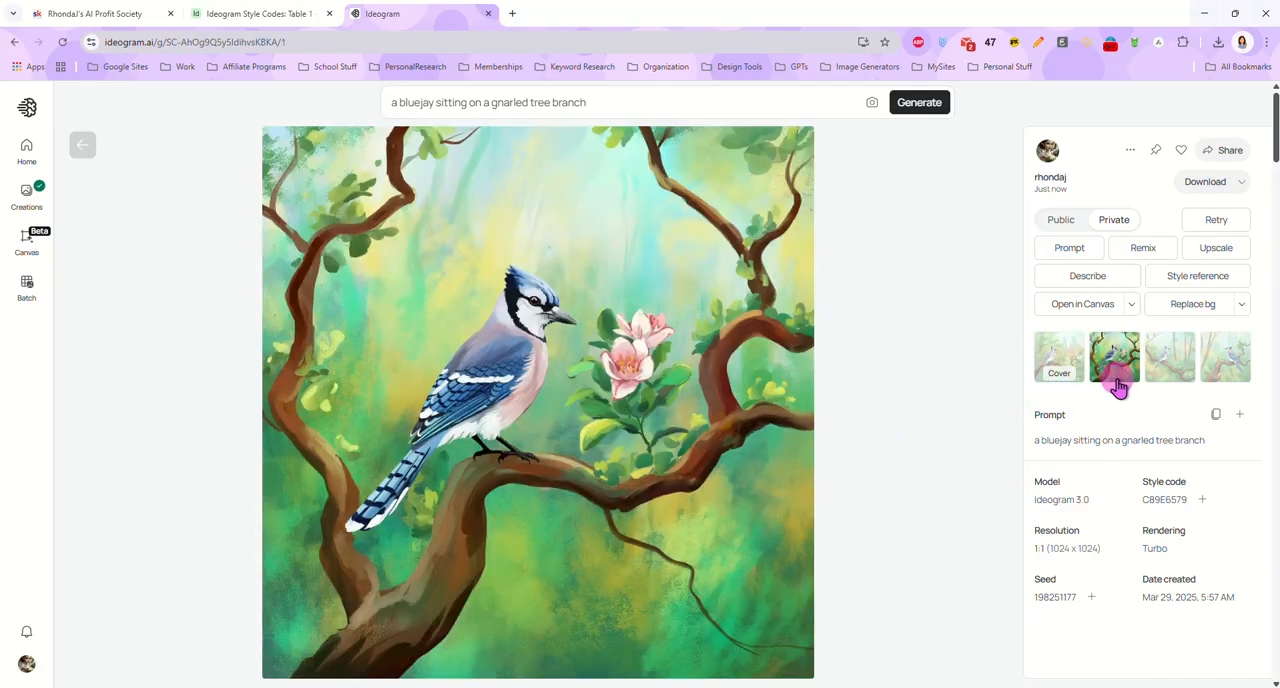
click(1174, 380)
click(1222, 378)
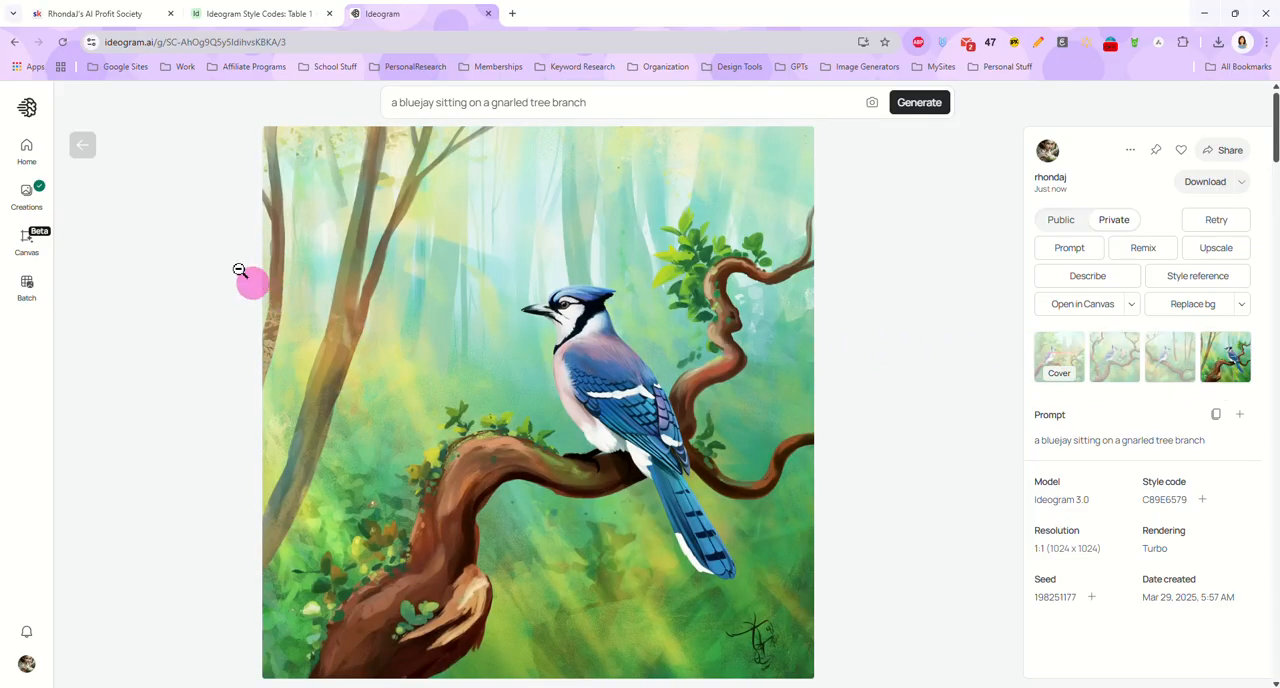
click(85, 144)
Open the image of the green truck under the tree and copy its style code C89E6579
scroll(600, 350, down, 2)
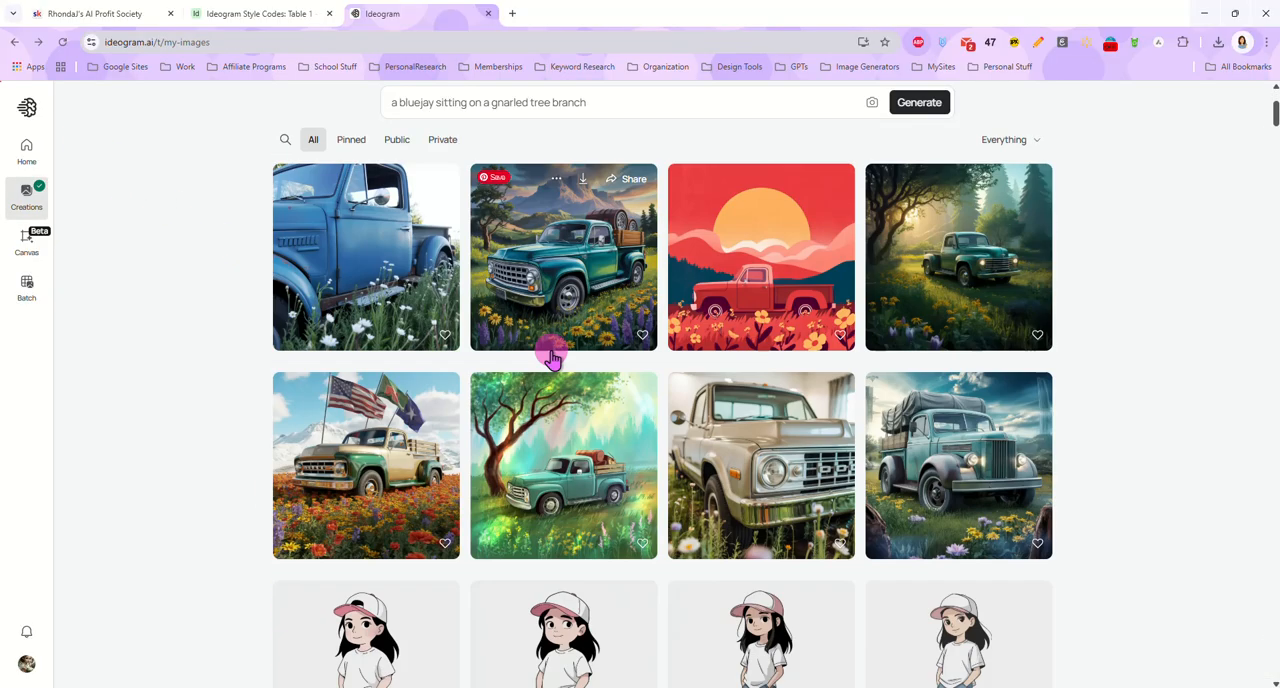
scroll(553, 358, down, 2)
click(573, 278)
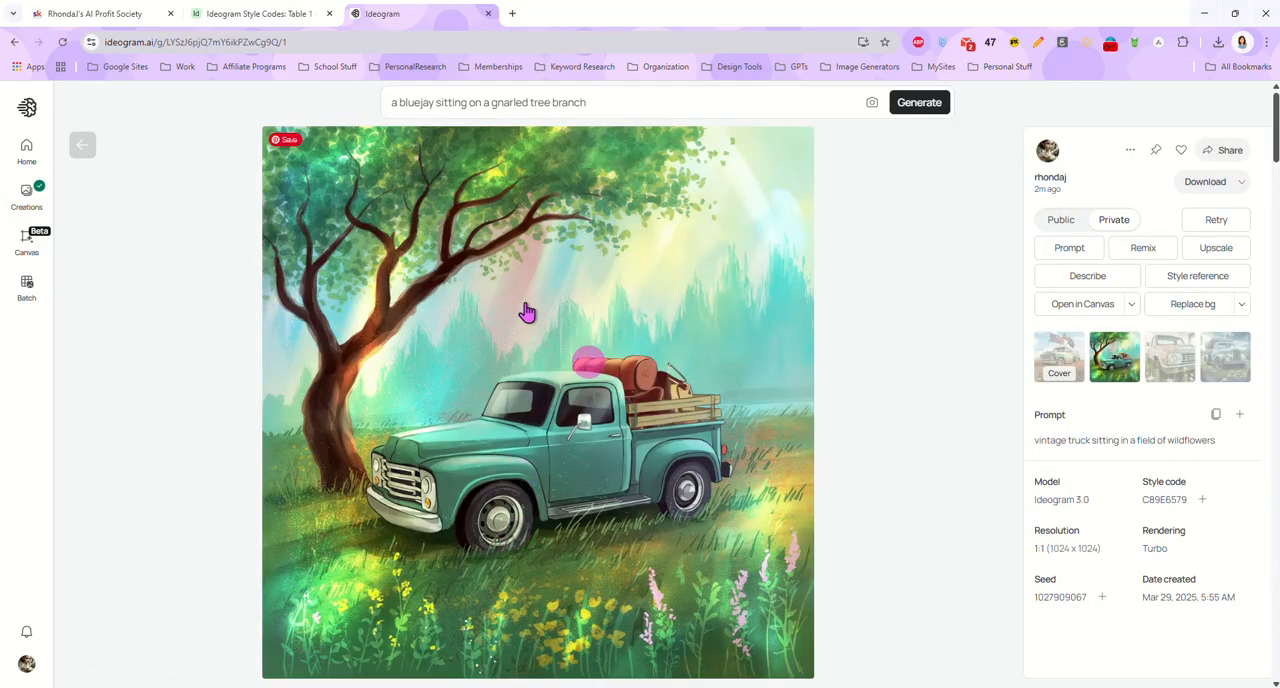
right_click(1157, 502)
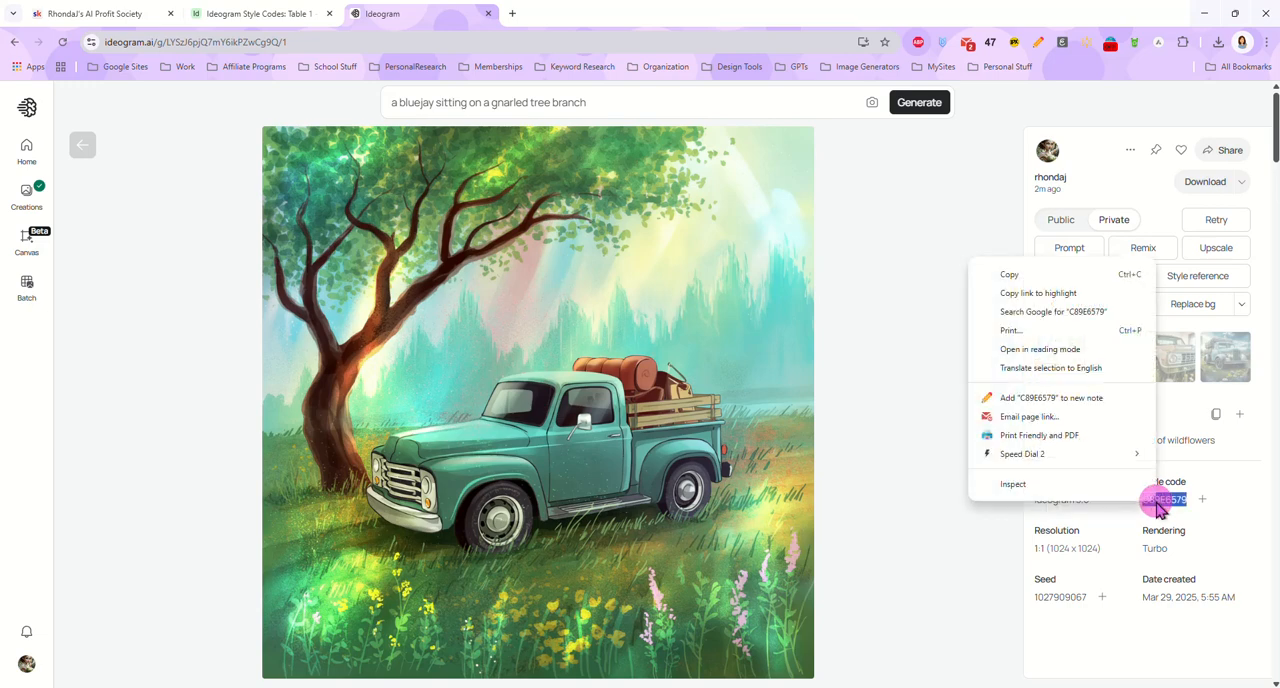
click(1038, 278)
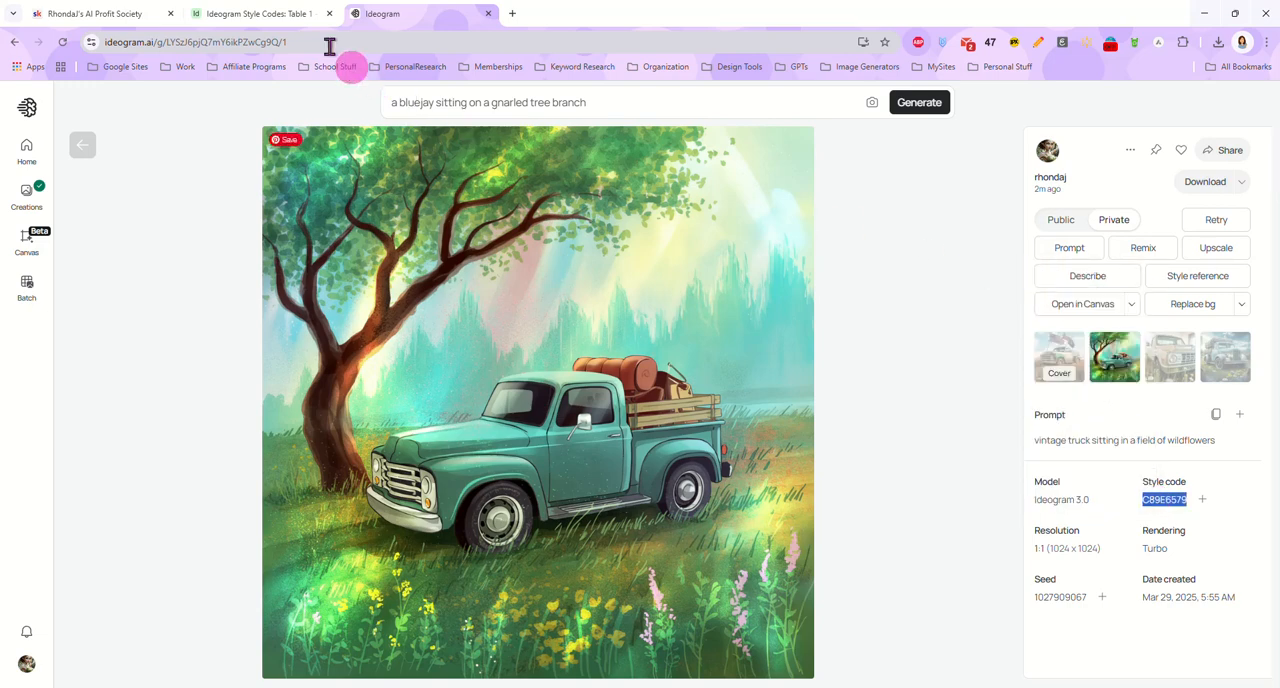
Switch to the Airtable style codes base and fill the unnamed record with code C89E6579 and the green truck sample image
click(246, 13)
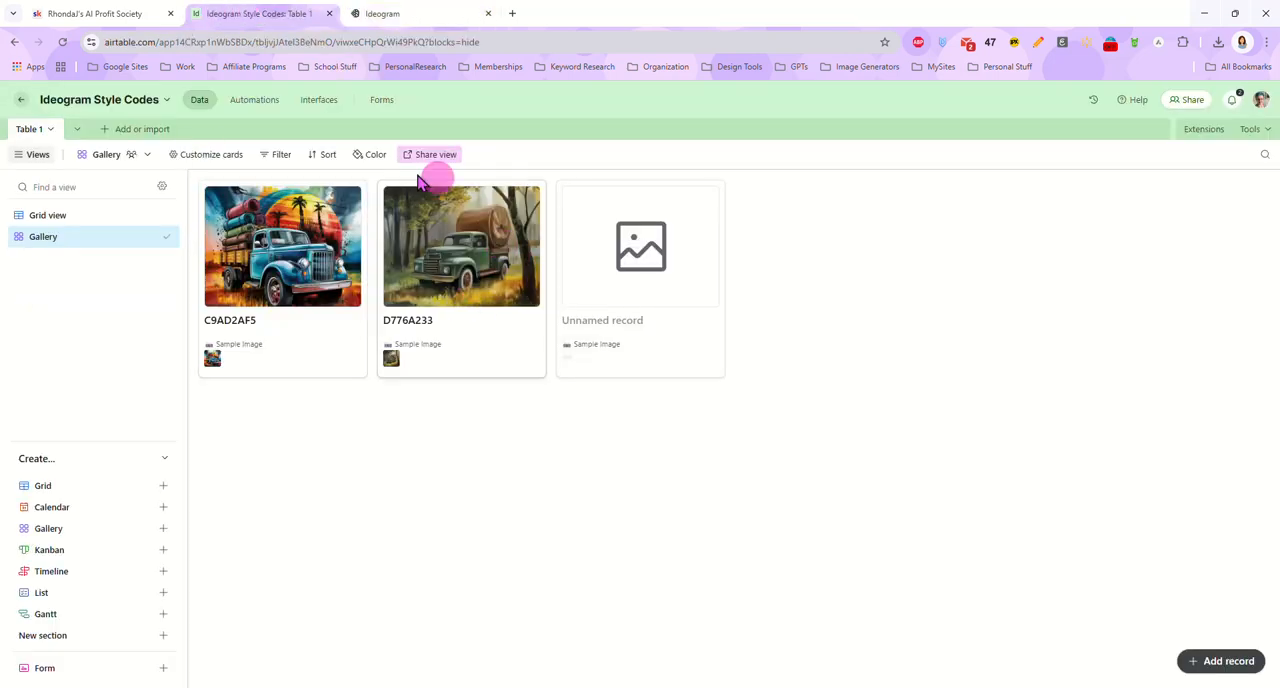
click(638, 252)
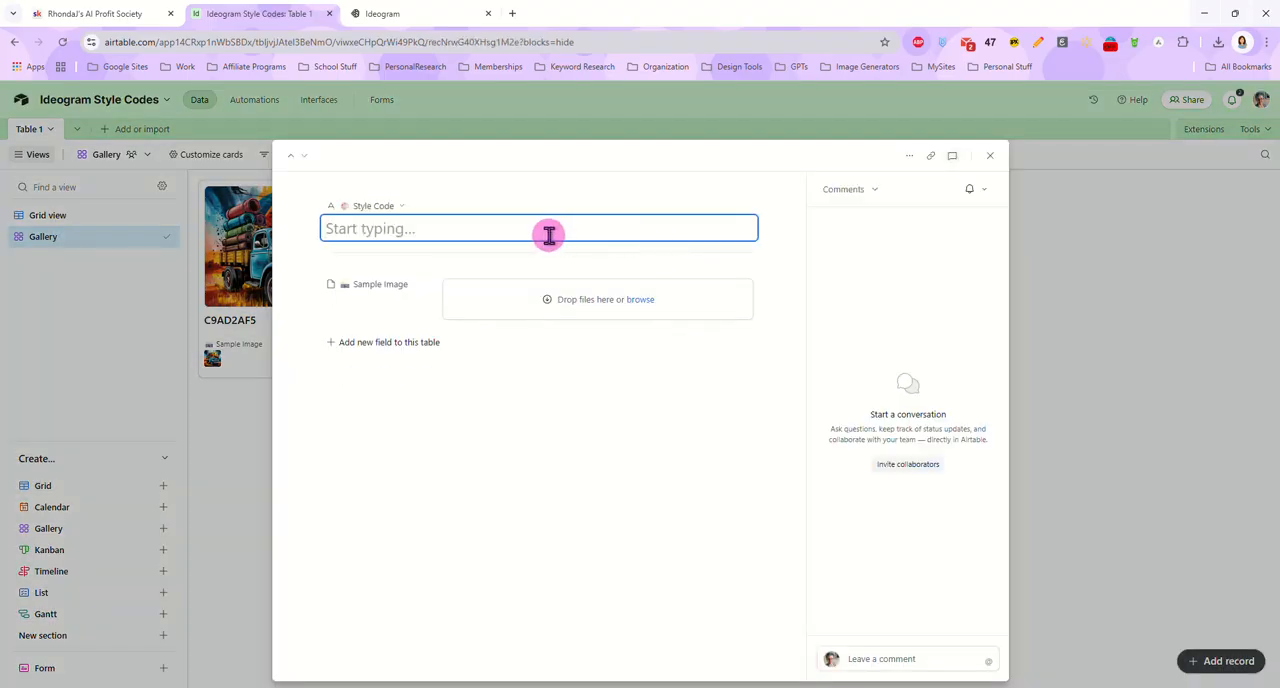
key(ctrl+v)
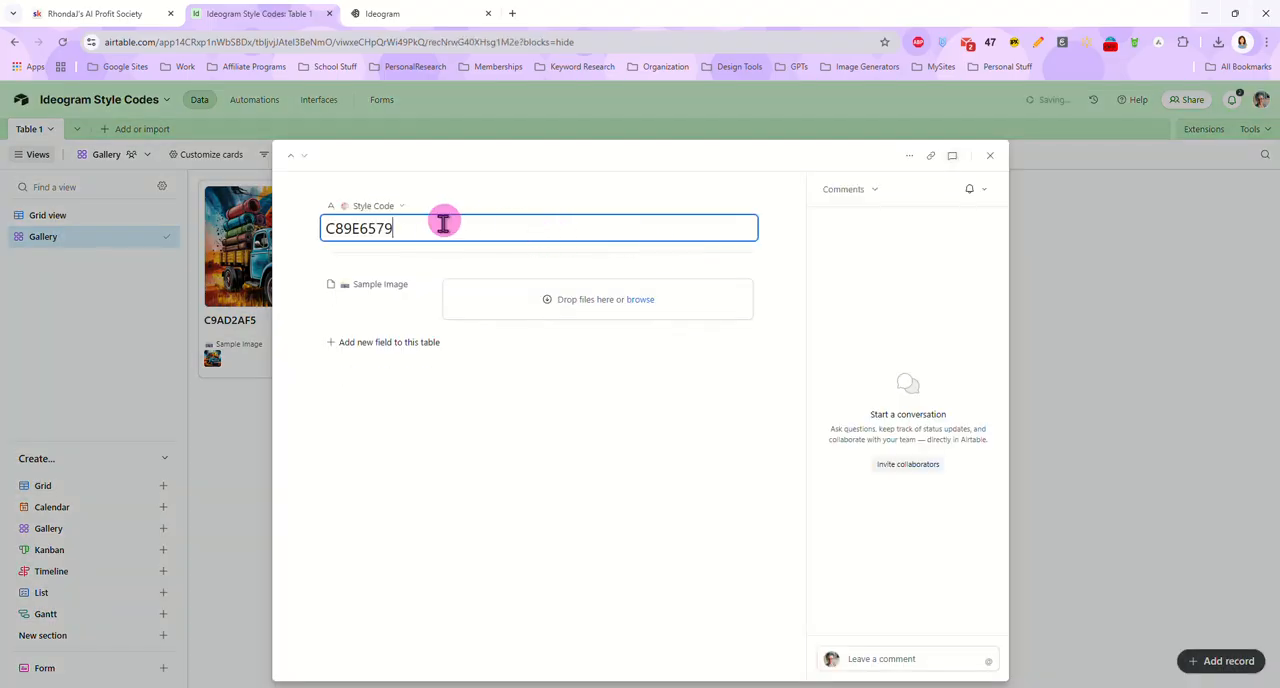
click(415, 15)
drag(652, 405, 601, 297)
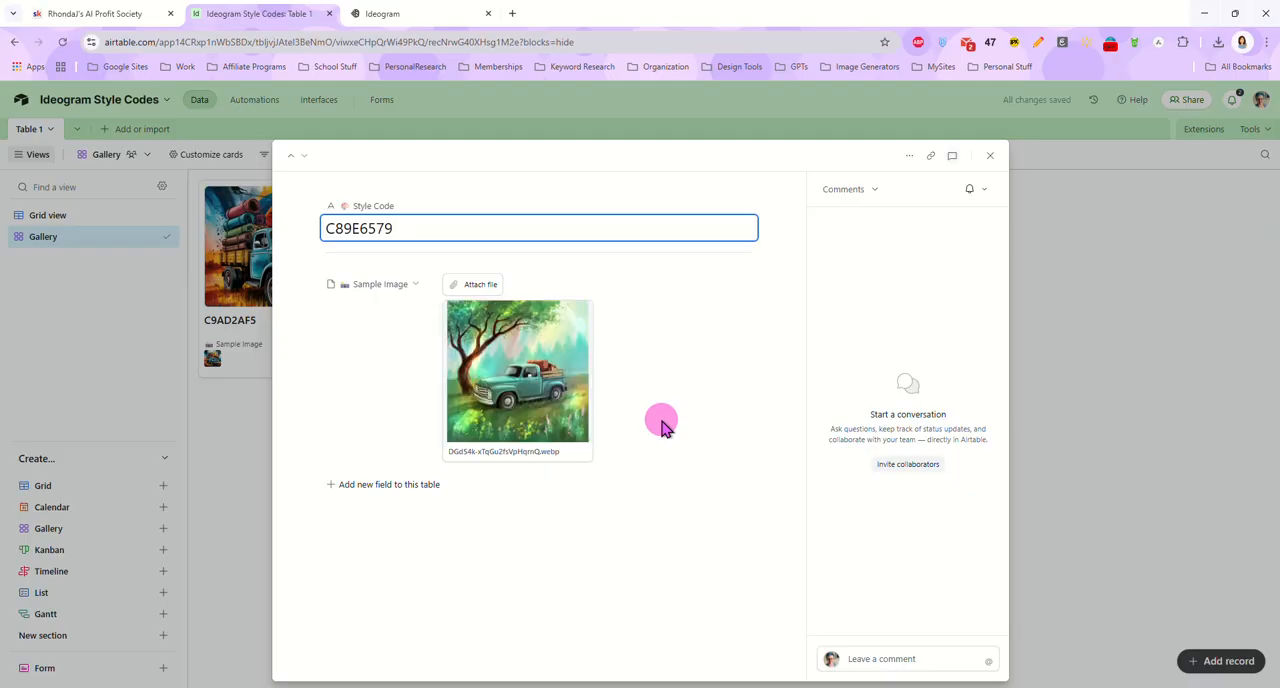
click(1147, 376)
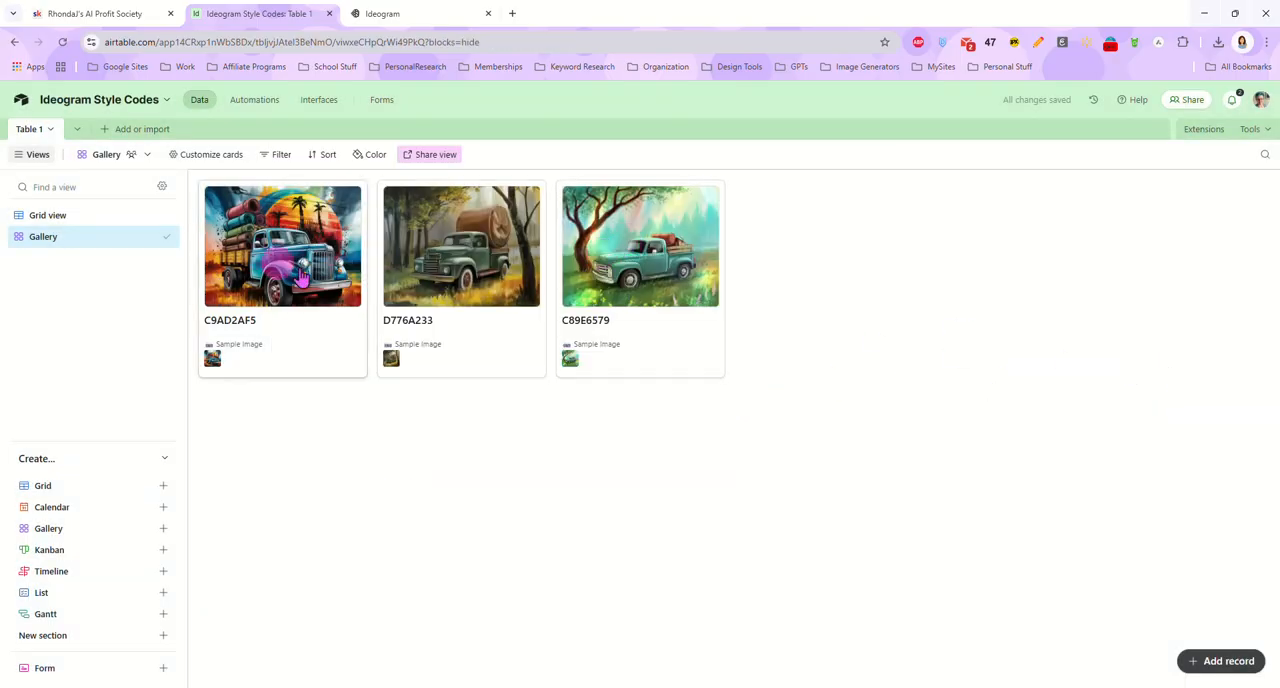
Copy the style code C9AD2AF5 from the colorful palm-tree truck record and view its sample image enlarged
click(252, 322)
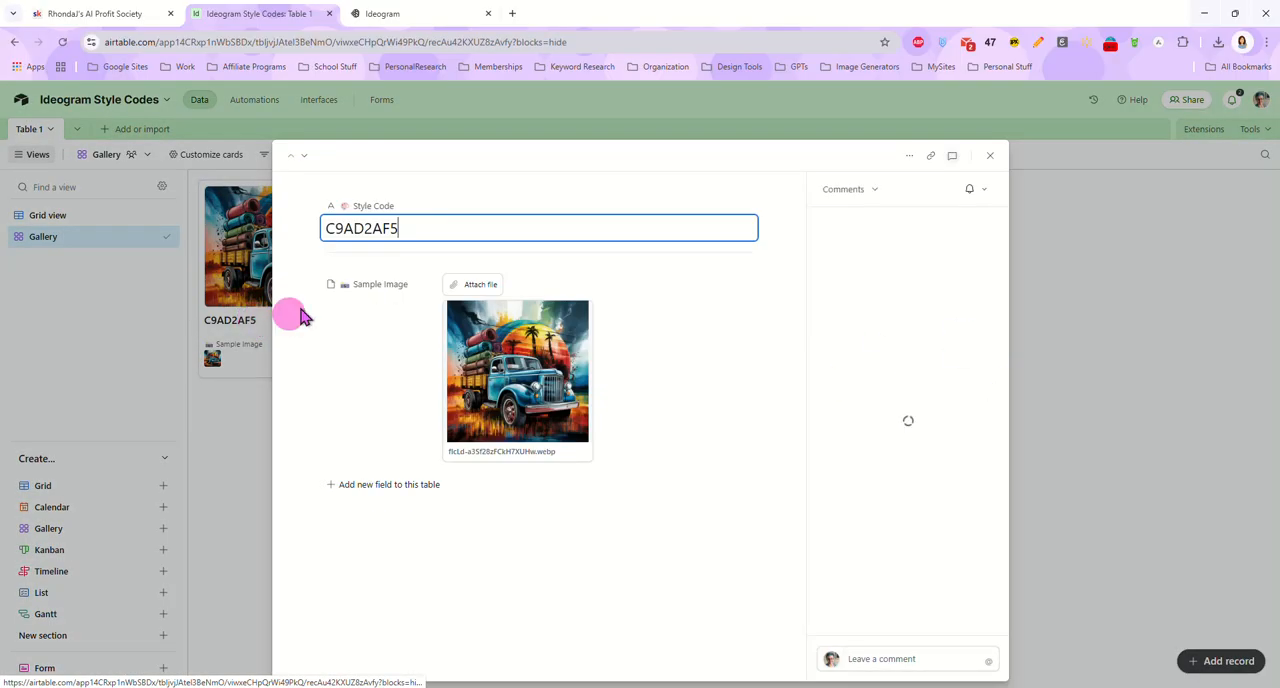
double_click(385, 232)
right_click(402, 233)
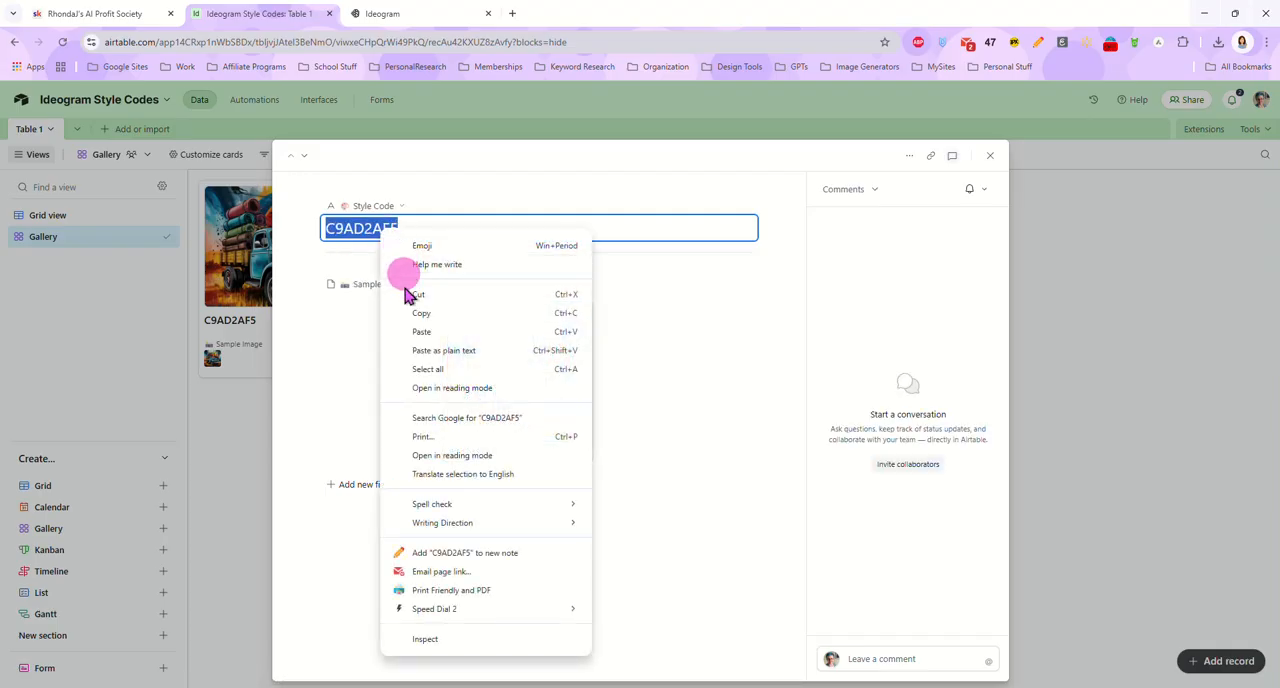
click(408, 312)
click(530, 378)
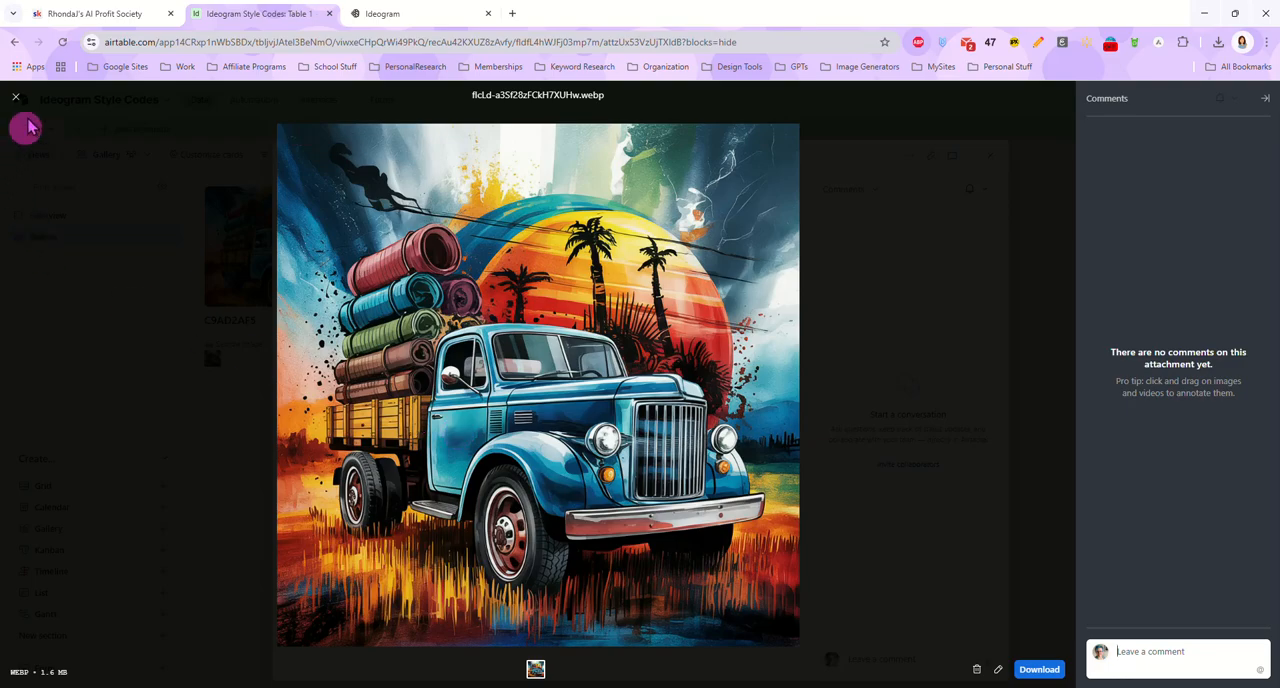
click(15, 97)
Switch back to Ideogram, set the style code to C9AD2AF5, generate the bluejay prompt again, and return to the creations gallery
click(400, 14)
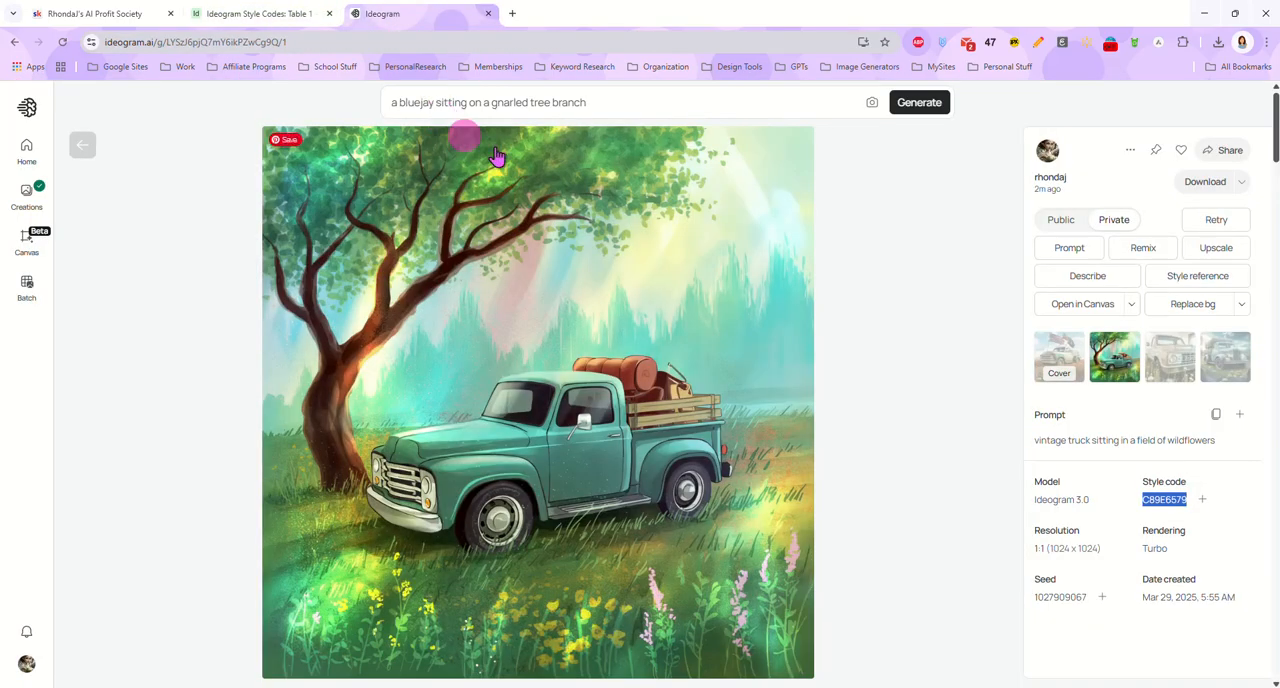
click(622, 106)
click(625, 133)
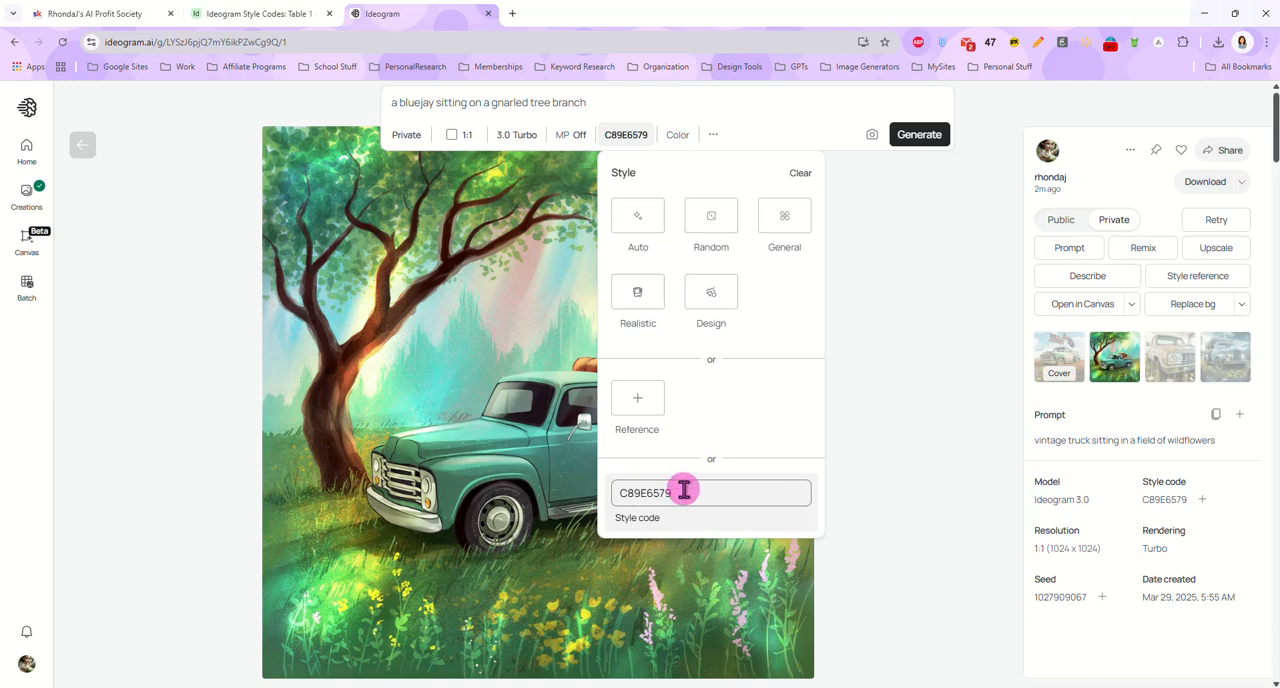
click(593, 497)
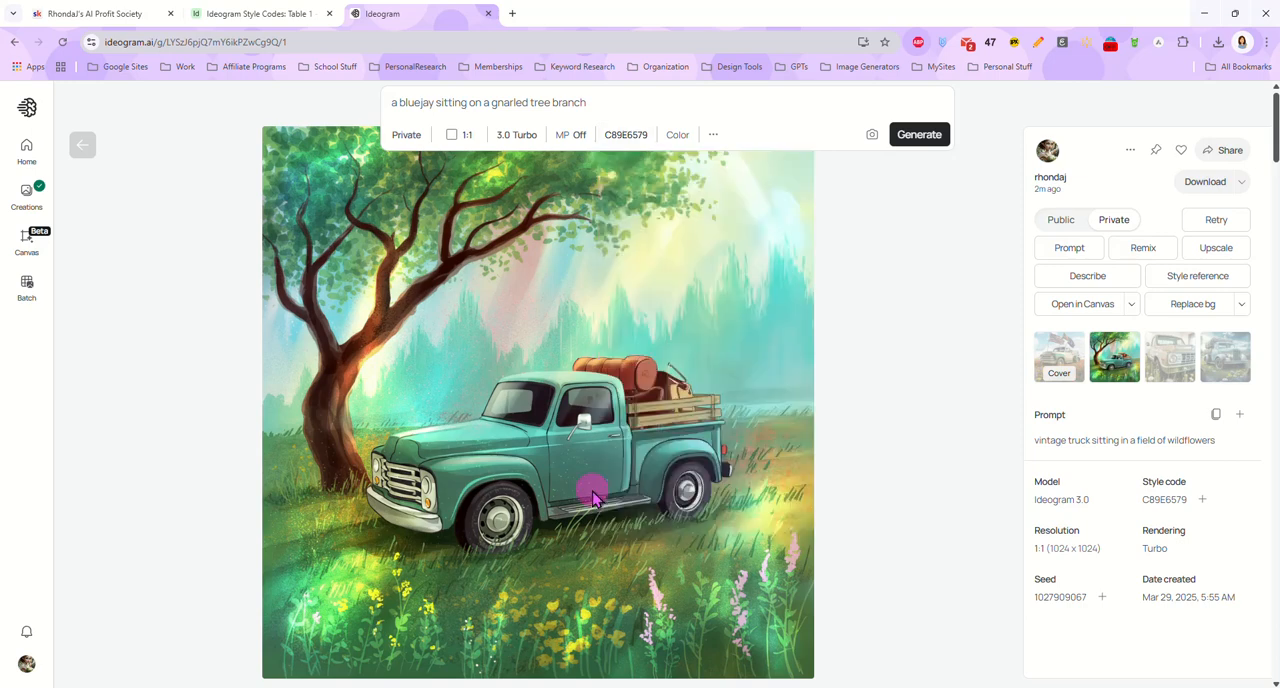
click(625, 134)
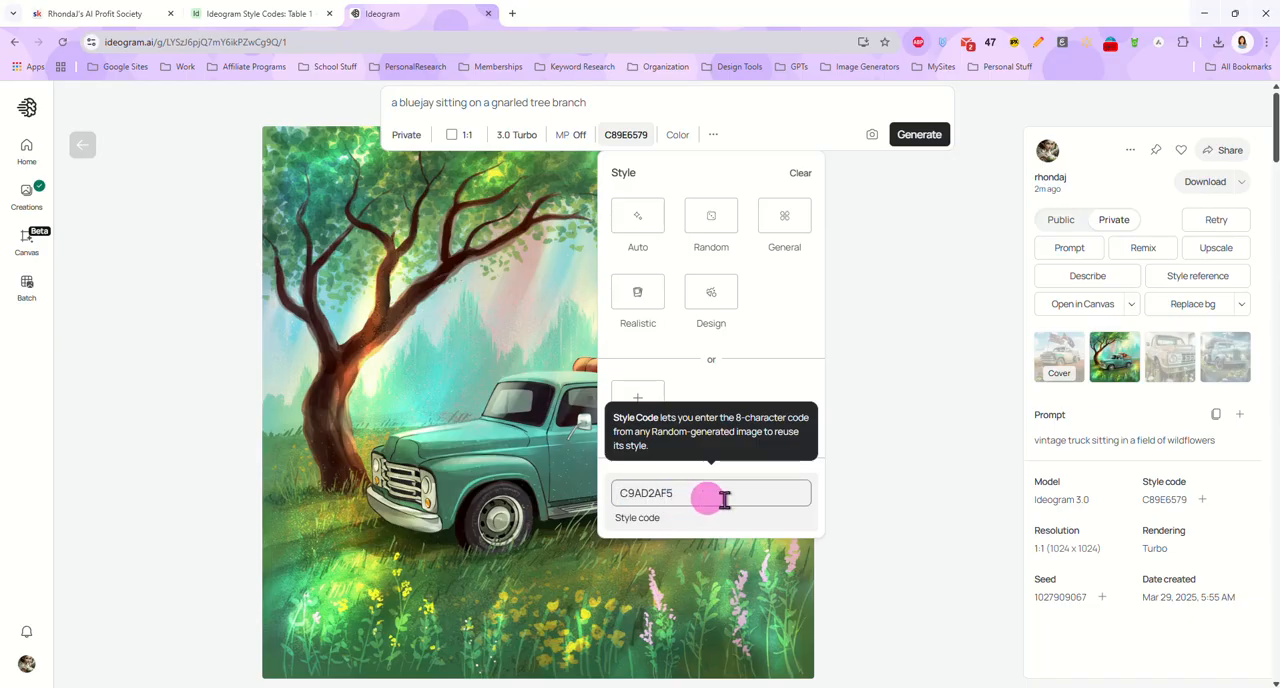
click(877, 383)
click(913, 108)
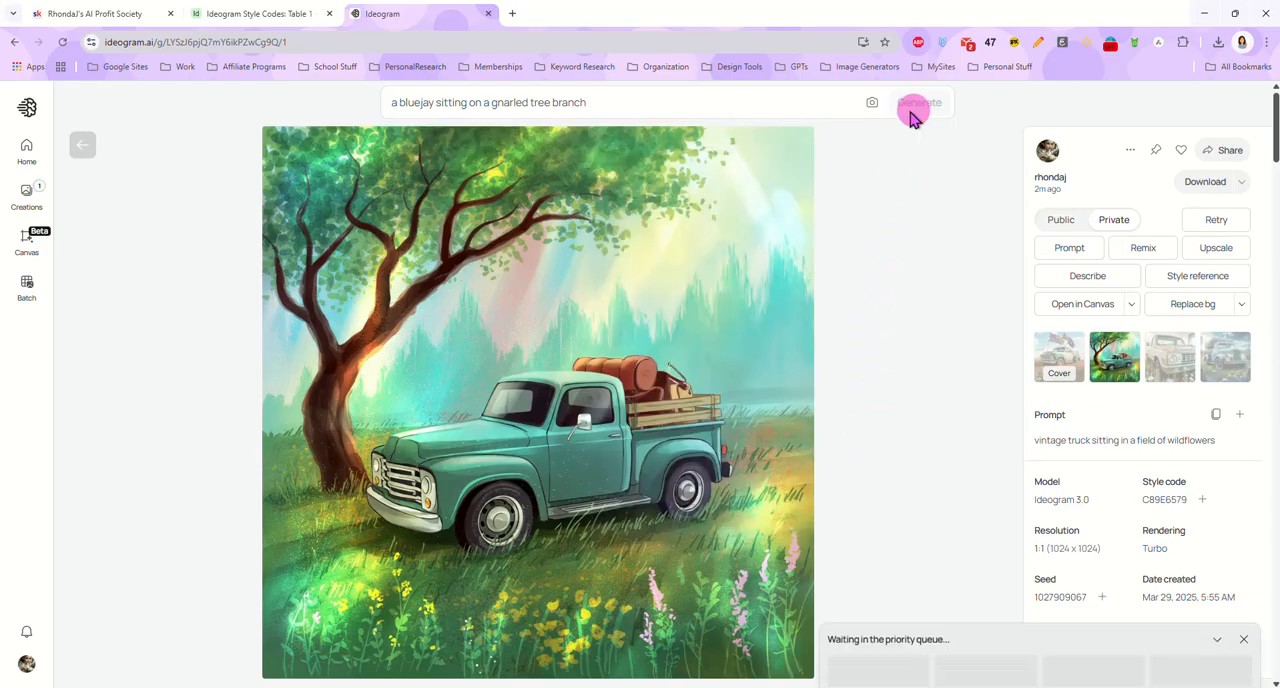
click(82, 145)
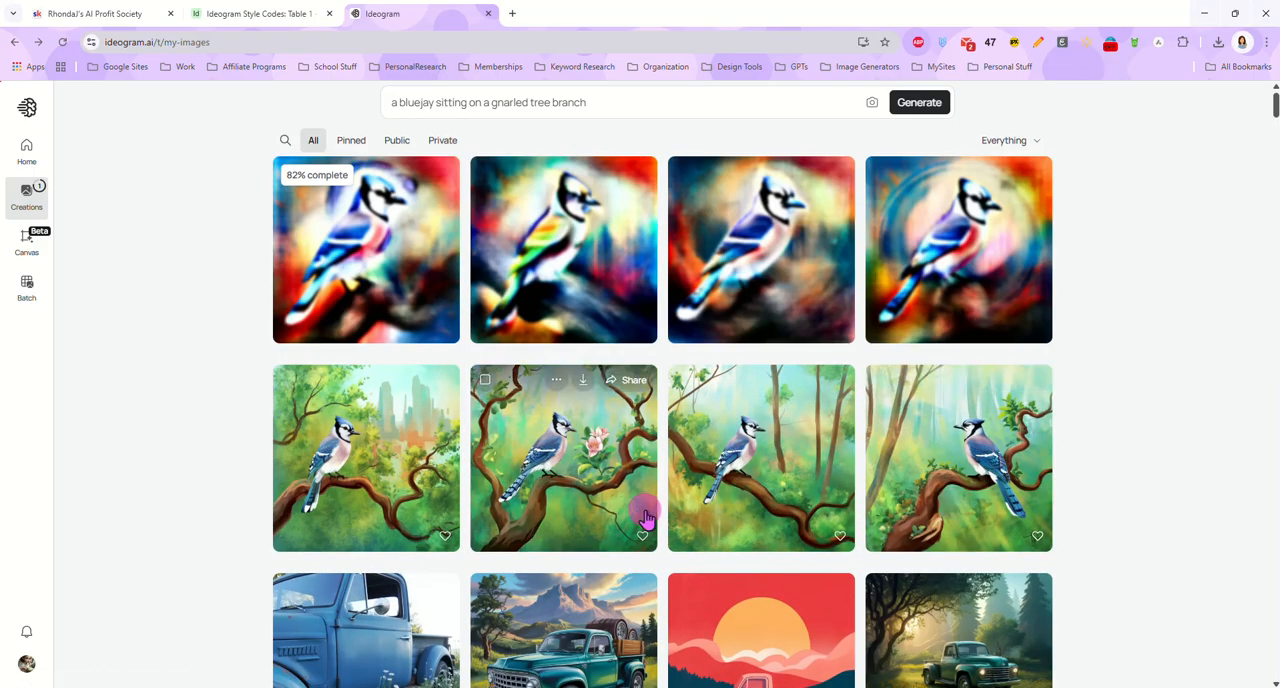
Switch to the Airtable base, compare the C9AD2AF5 sample image with the new bluejays, close its record, and return to Ideogram
scroll(600, 470, down, 2)
scroll(572, 660, down, 1)
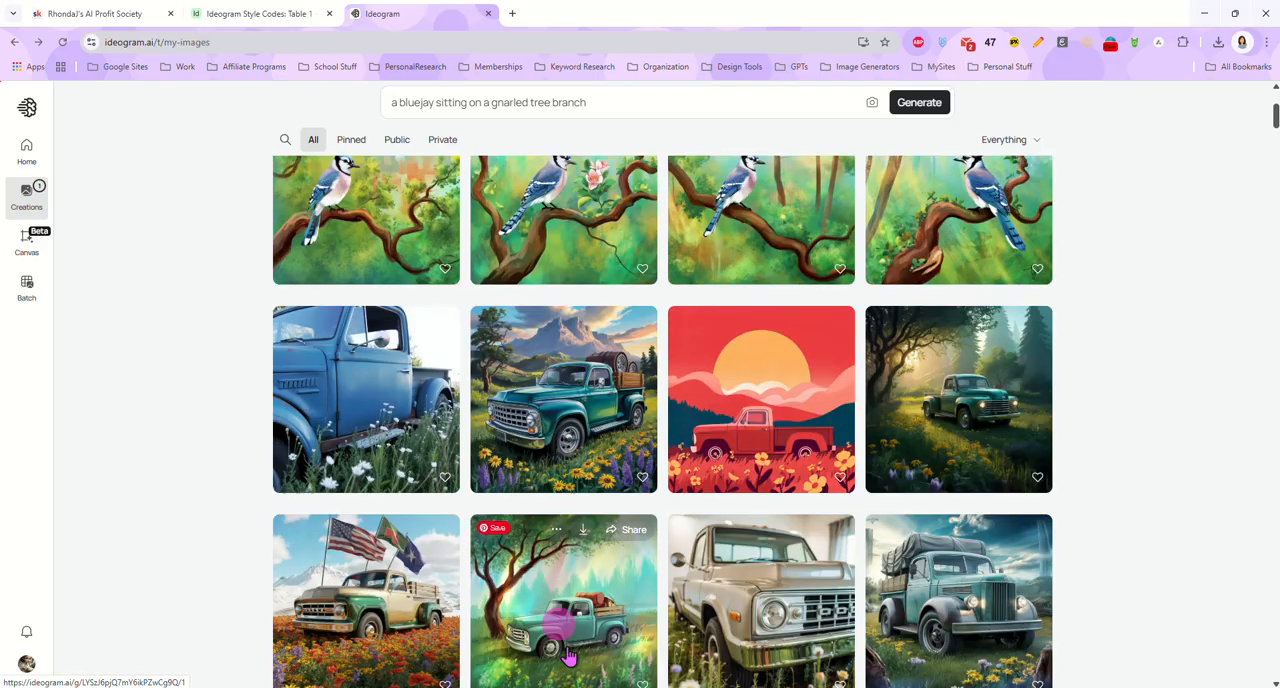
scroll(596, 525, up, 4)
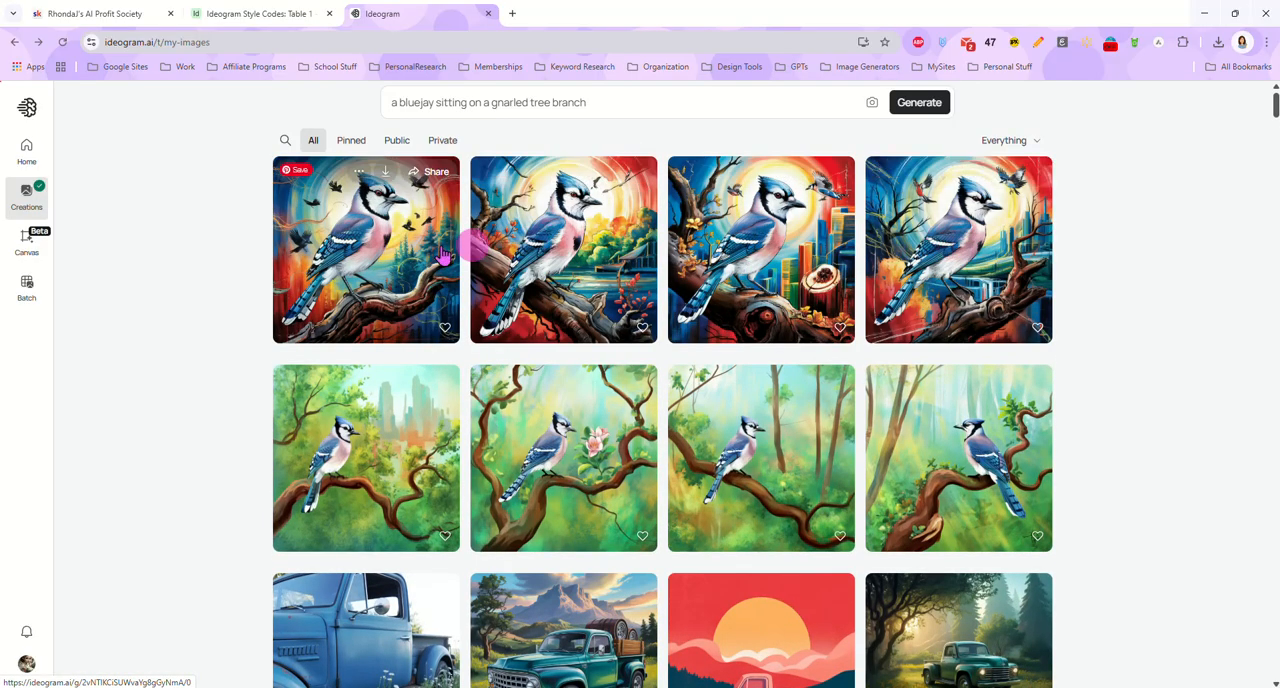
click(252, 13)
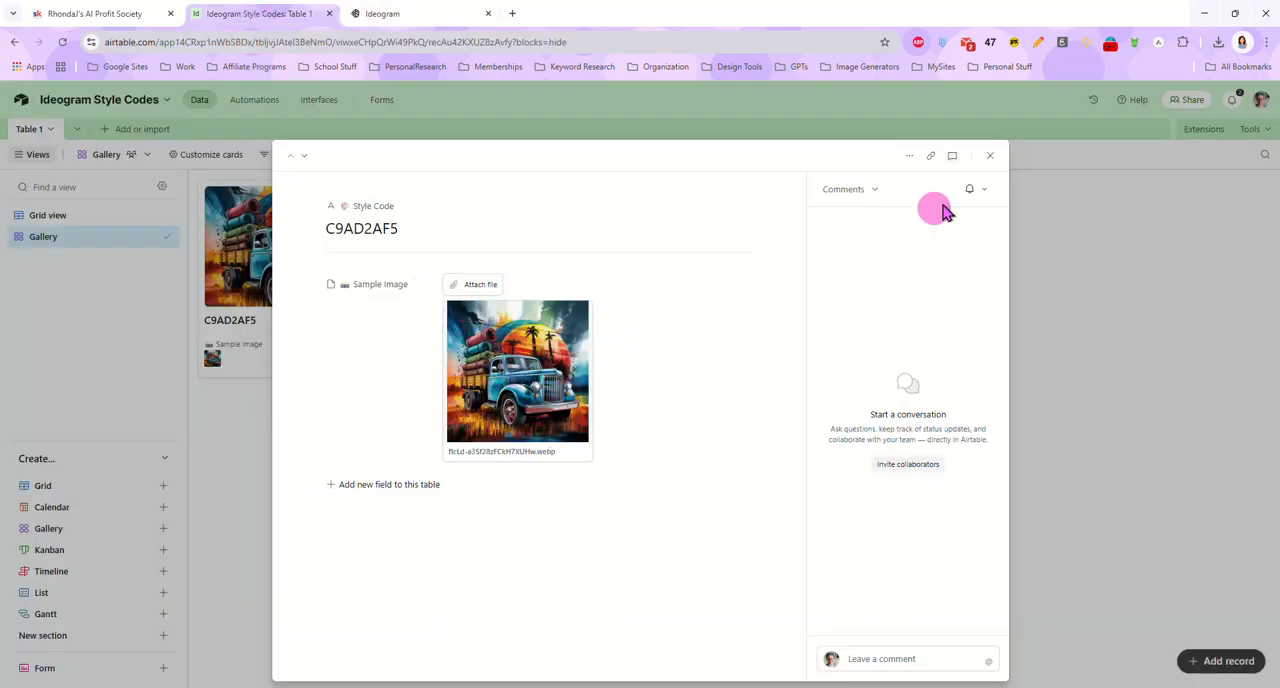
click(990, 156)
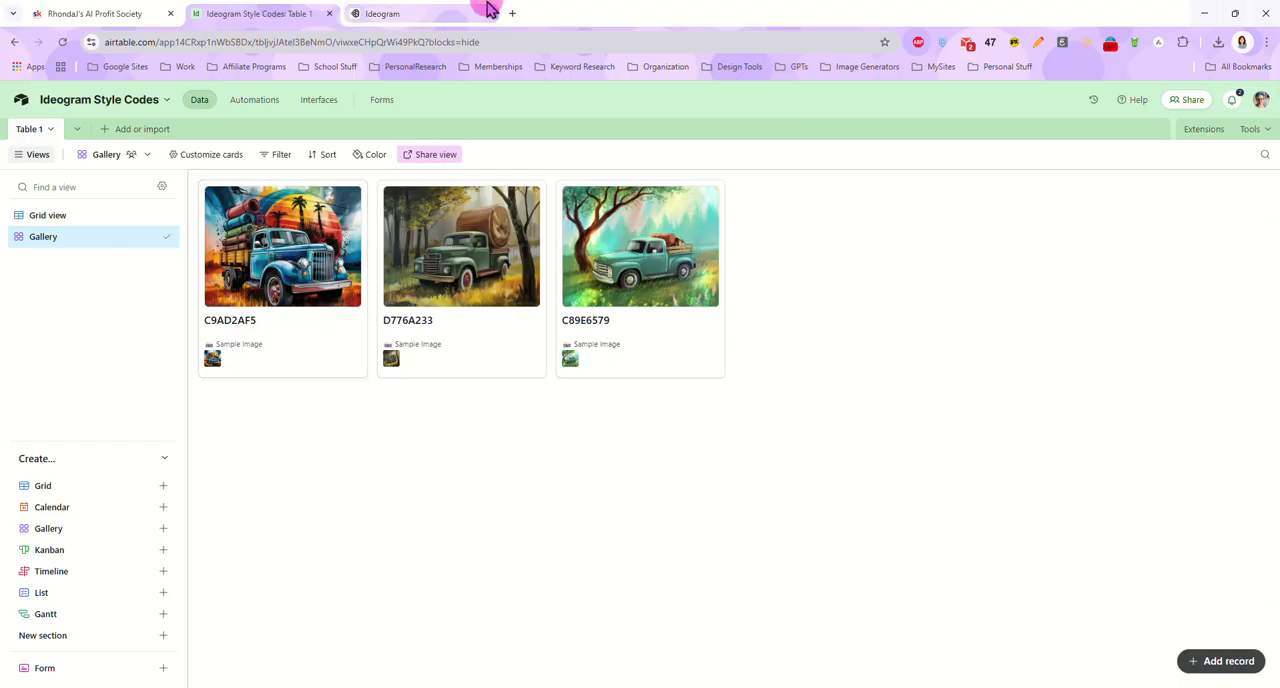
click(443, 13)
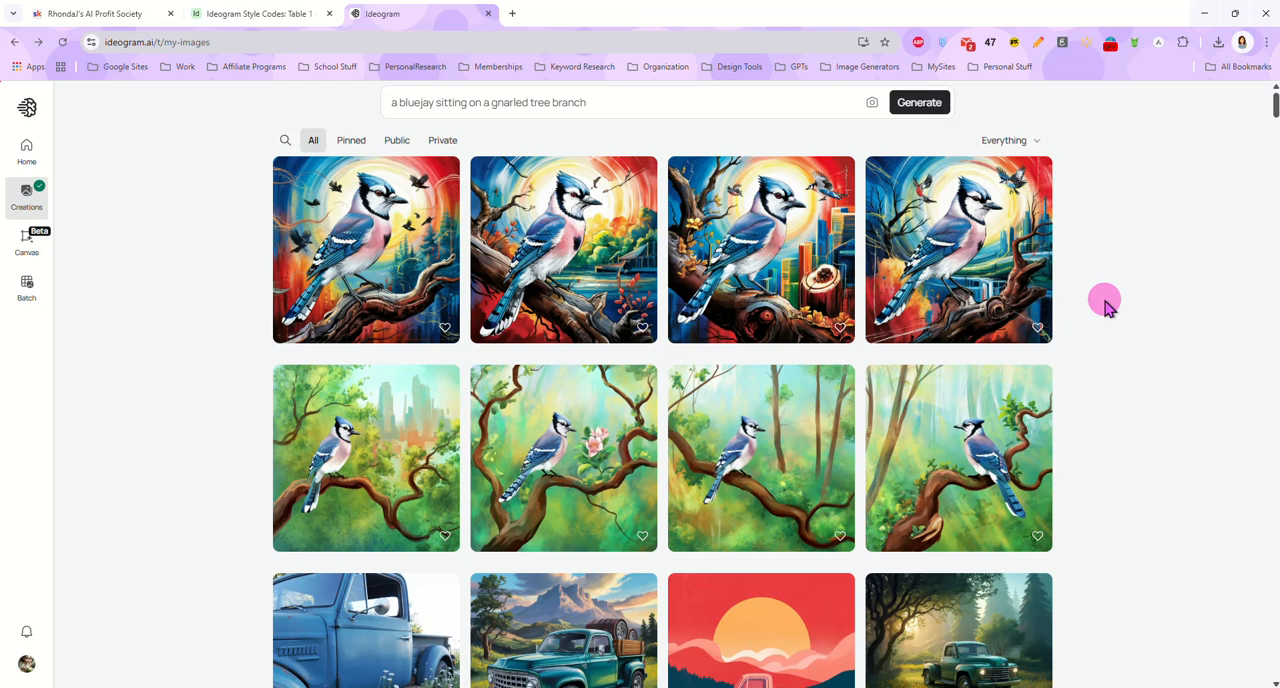
View the four bluejay variations generated with style code C9AD2AF5 at full size and return to the creations gallery
click(452, 272)
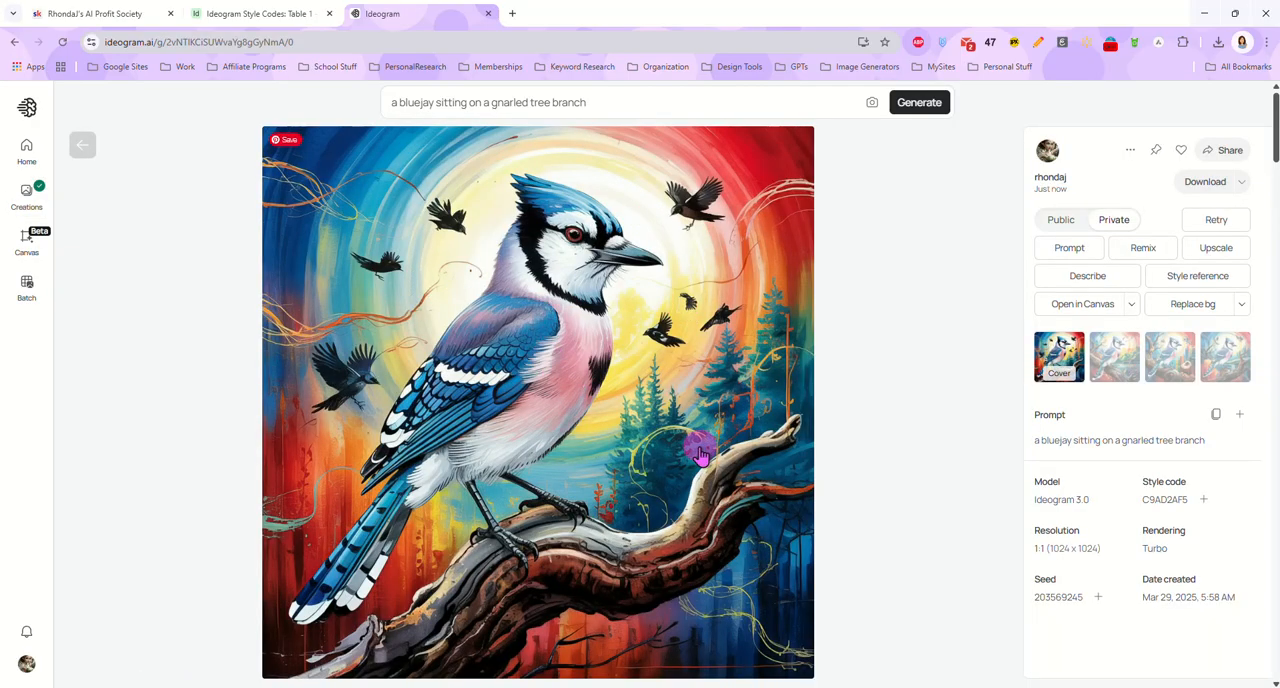
click(1127, 386)
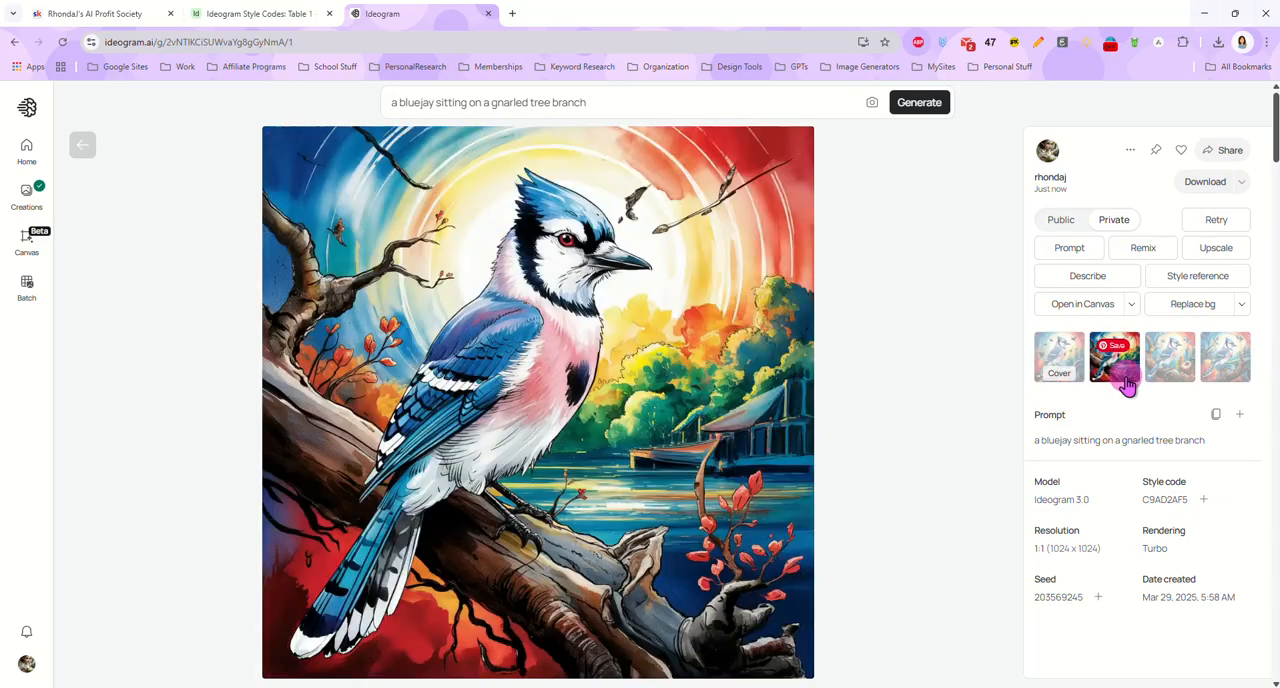
click(1176, 360)
click(1223, 375)
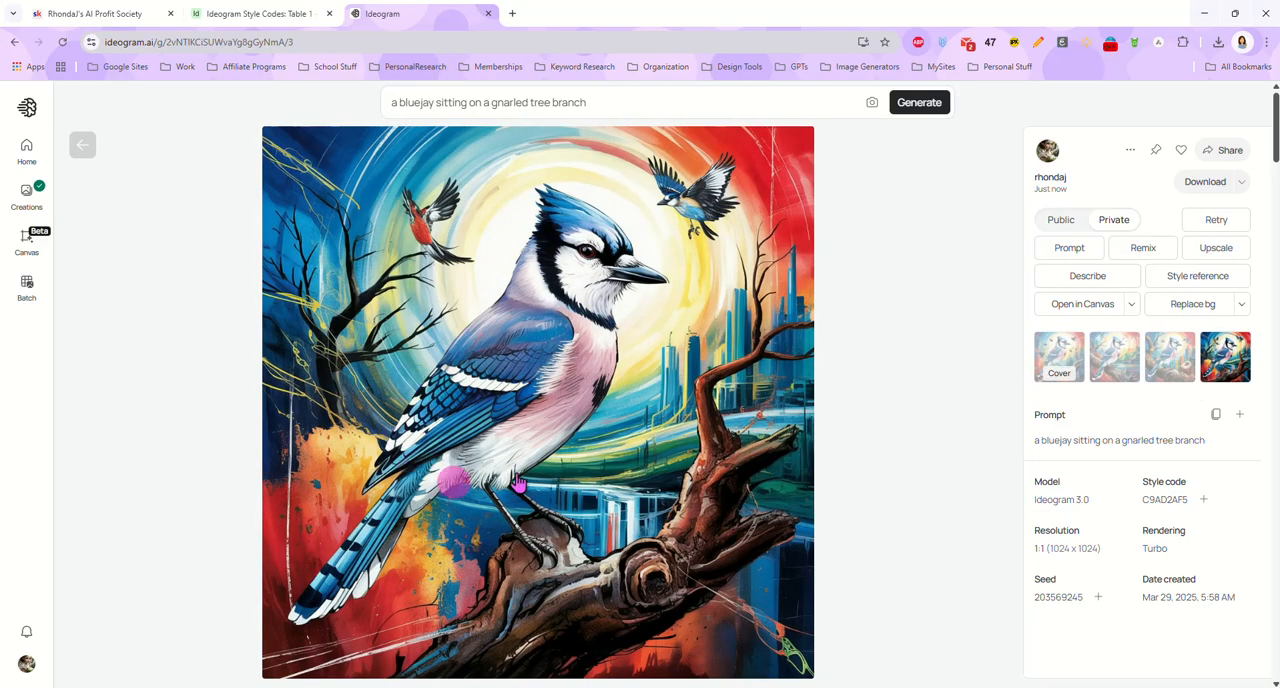
click(82, 145)
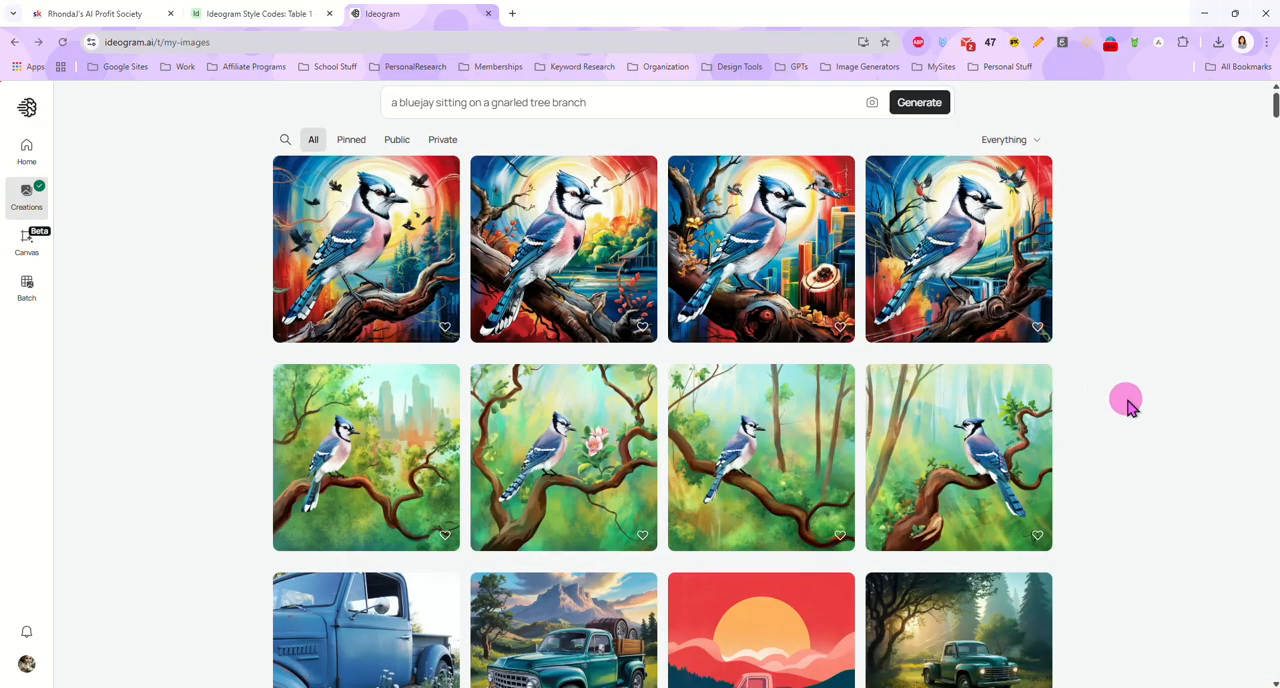
Open the green truck image with the mountain and barrels and copy its style code B2F4B564
scroll(1127, 405, down, 3)
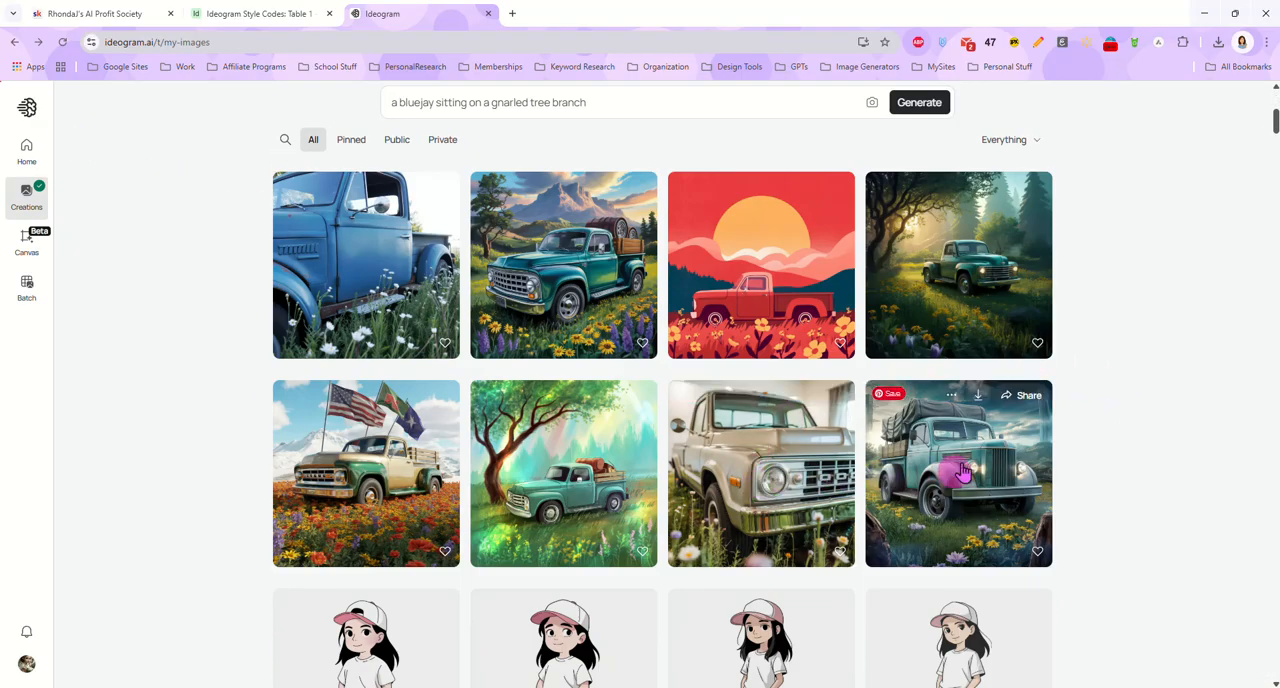
click(565, 305)
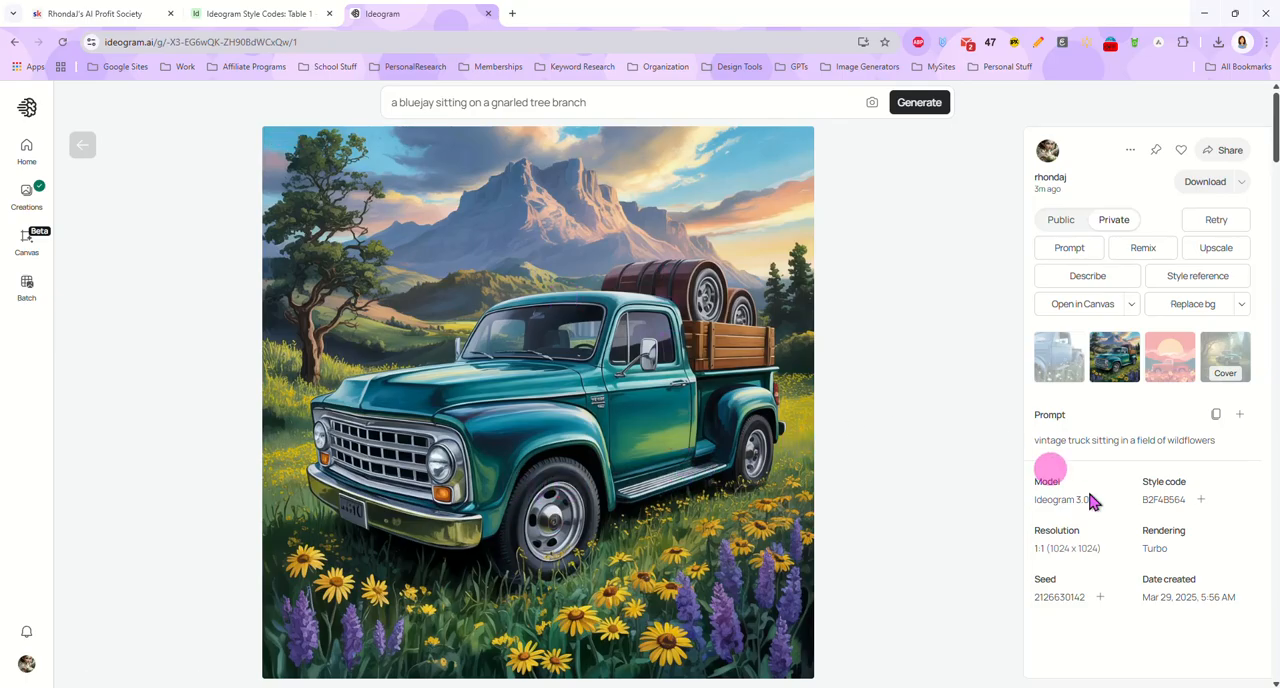
right_click(1152, 498)
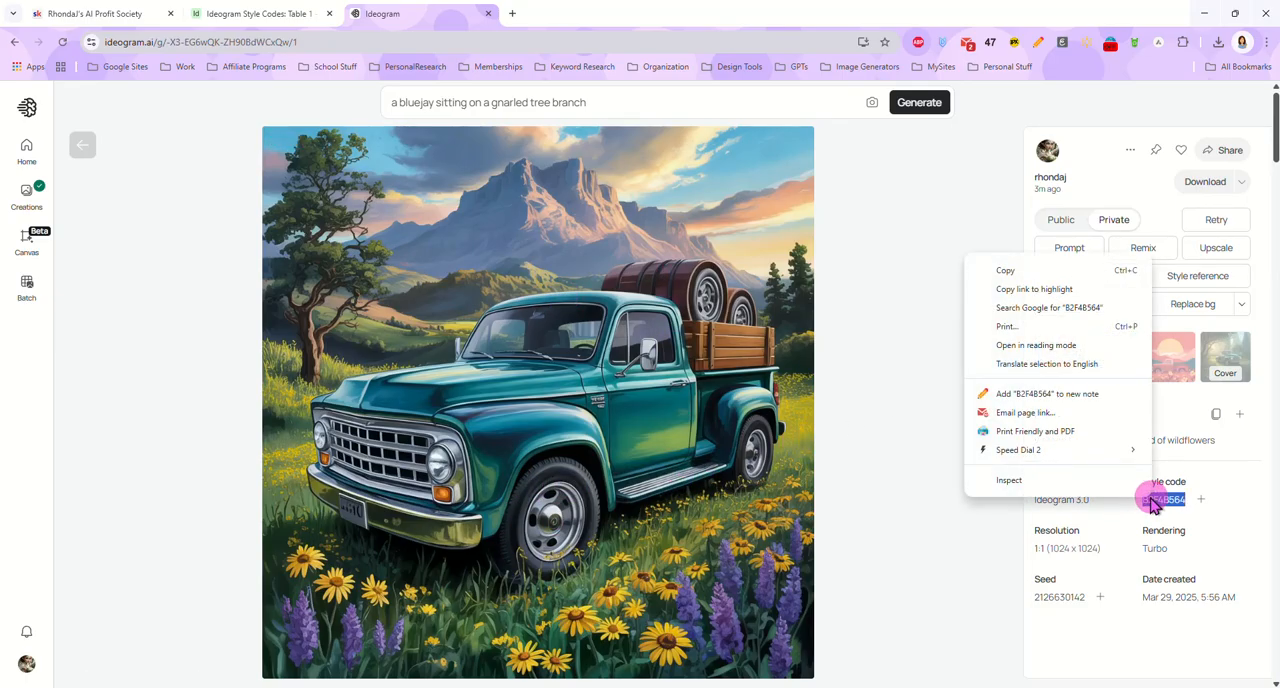
click(1034, 271)
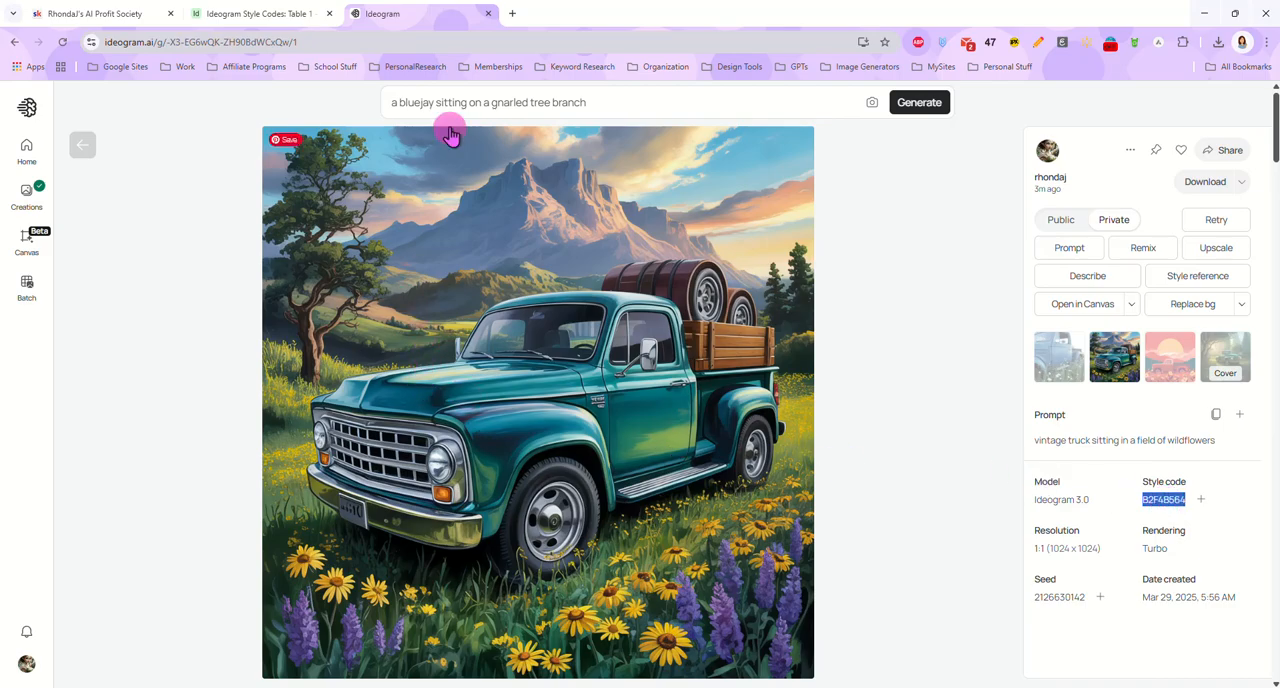
Set the style code to B2F4B564, generate the bluejay prompt again, and return to the creations gallery
click(609, 104)
click(626, 131)
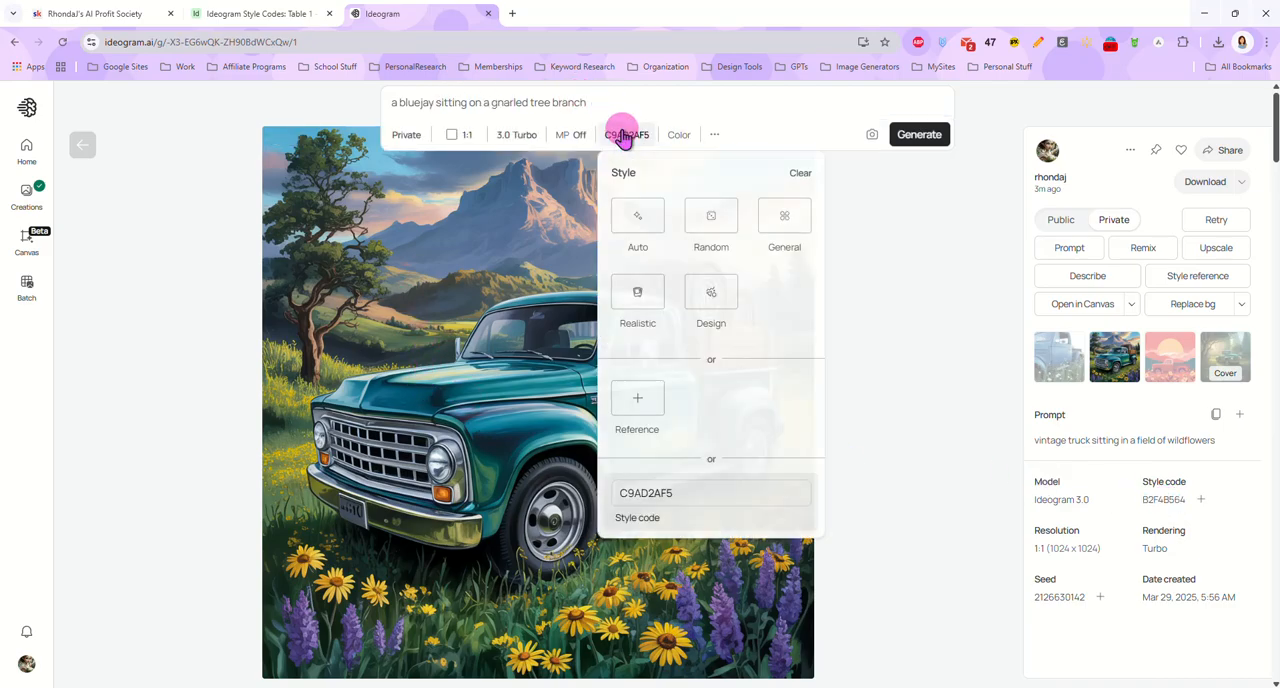
drag(685, 490, 606, 503)
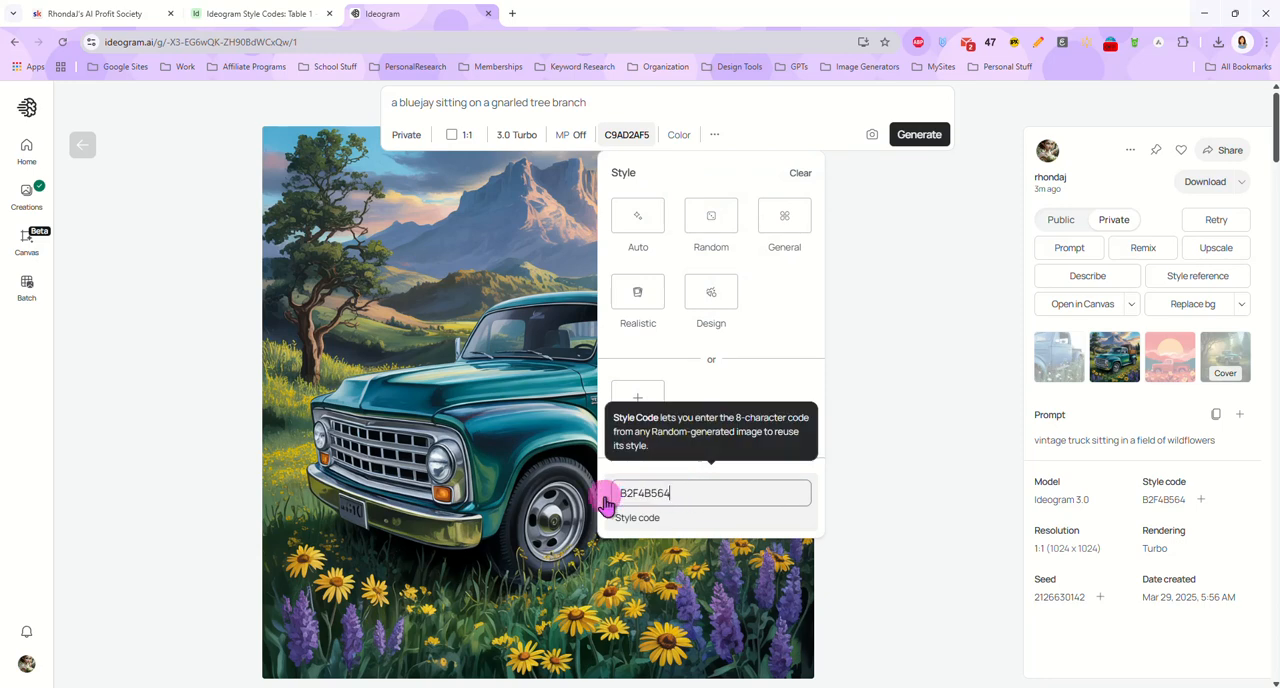
click(871, 292)
click(919, 103)
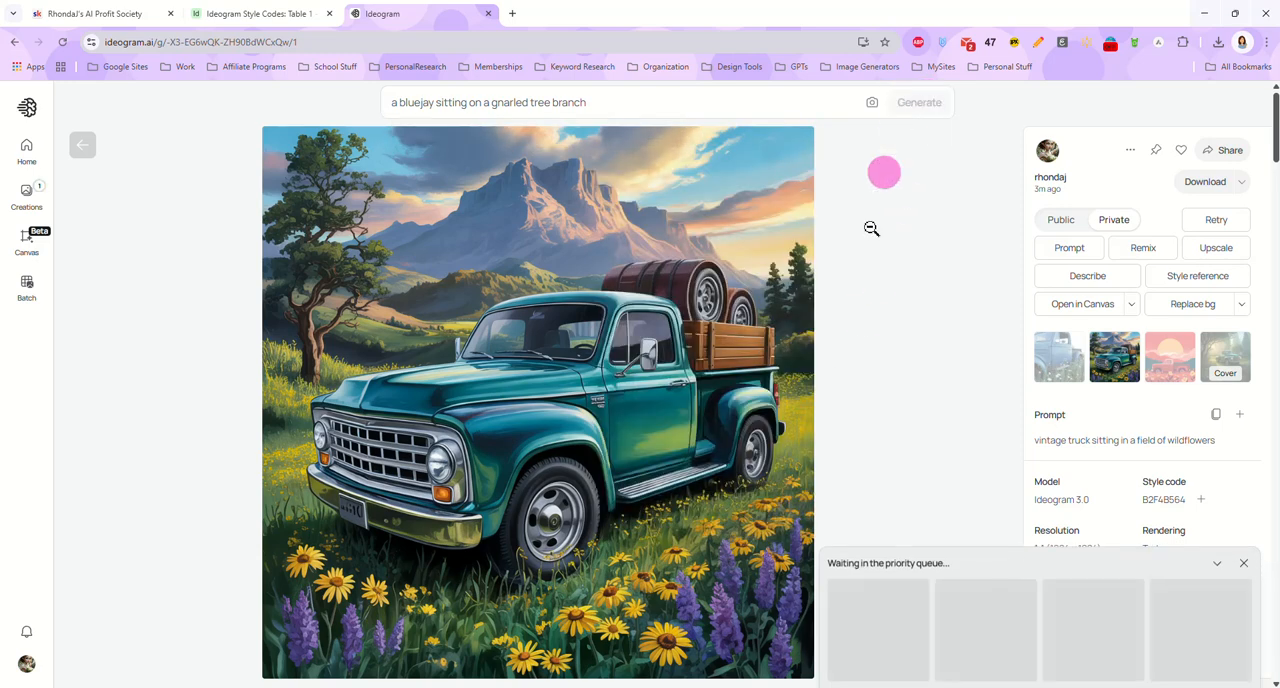
click(82, 145)
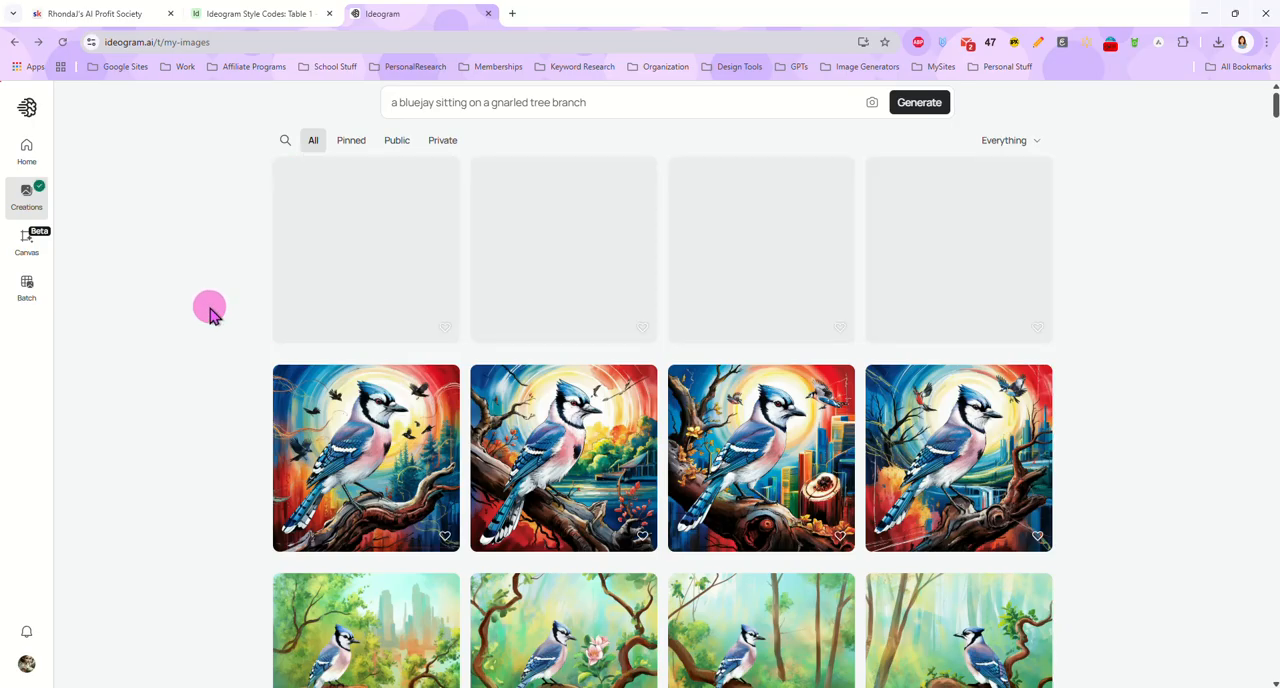
View the bluejay variations generated with style code B2F4B564 at full size and return to the creations gallery
click(408, 268)
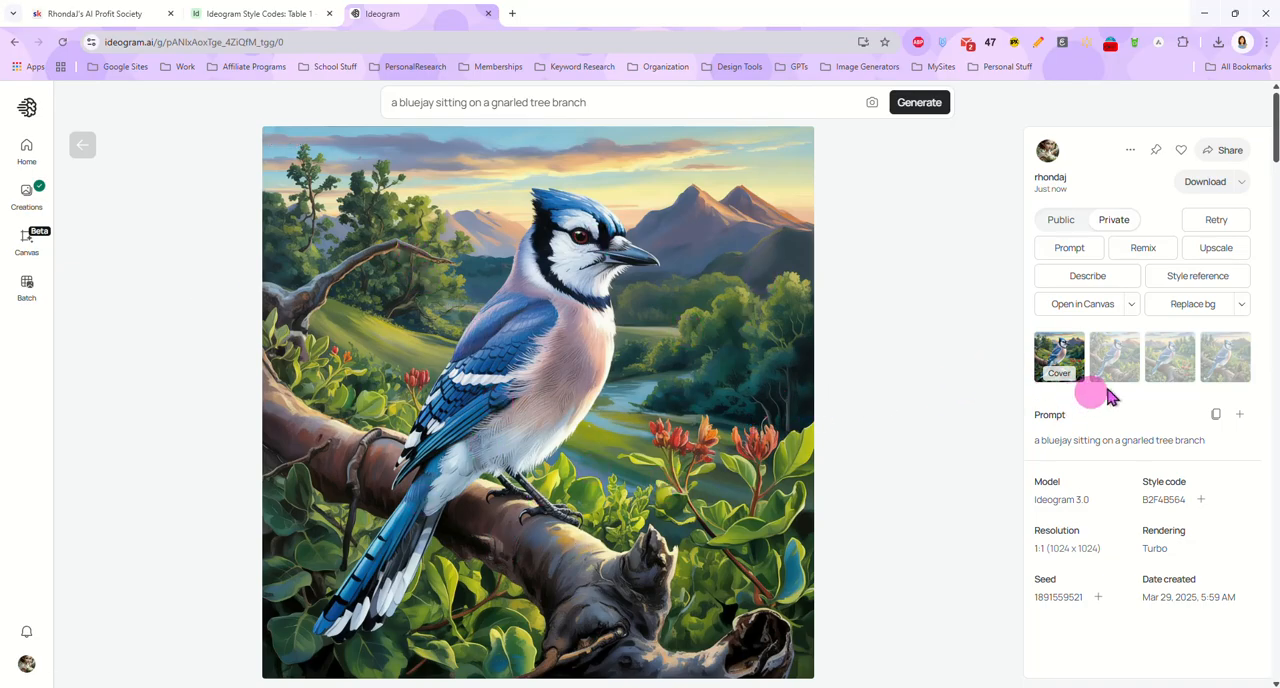
click(1122, 383)
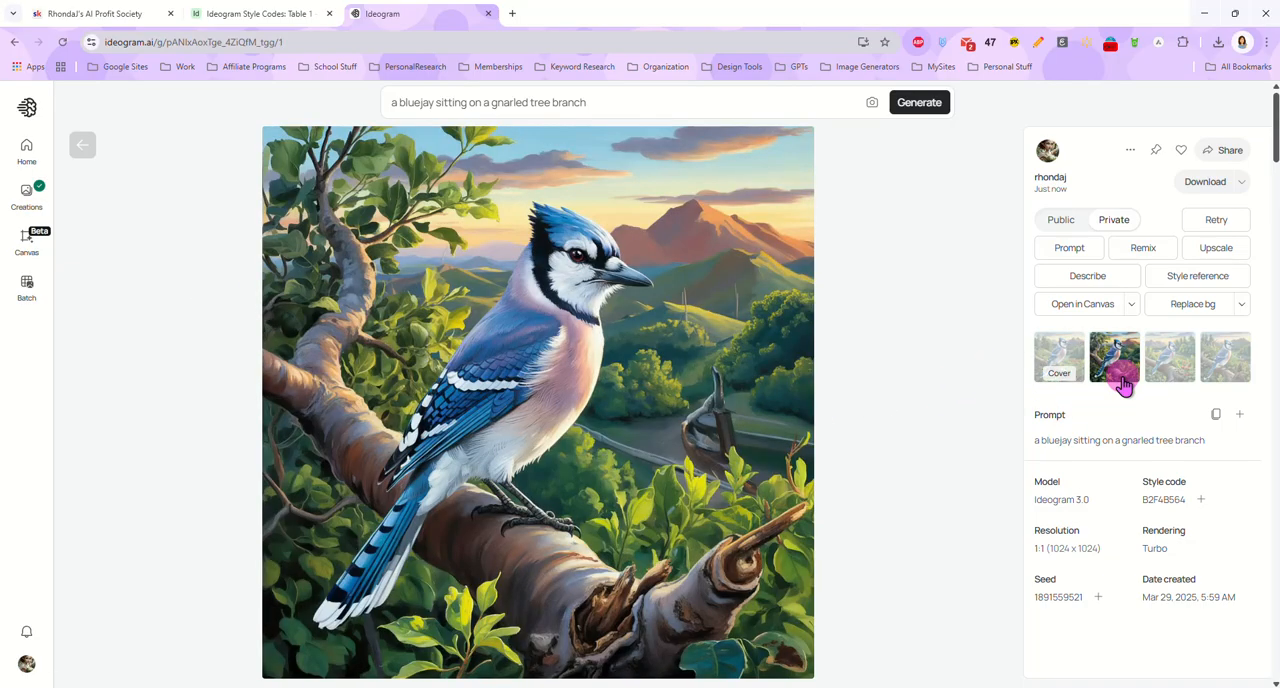
click(1182, 387)
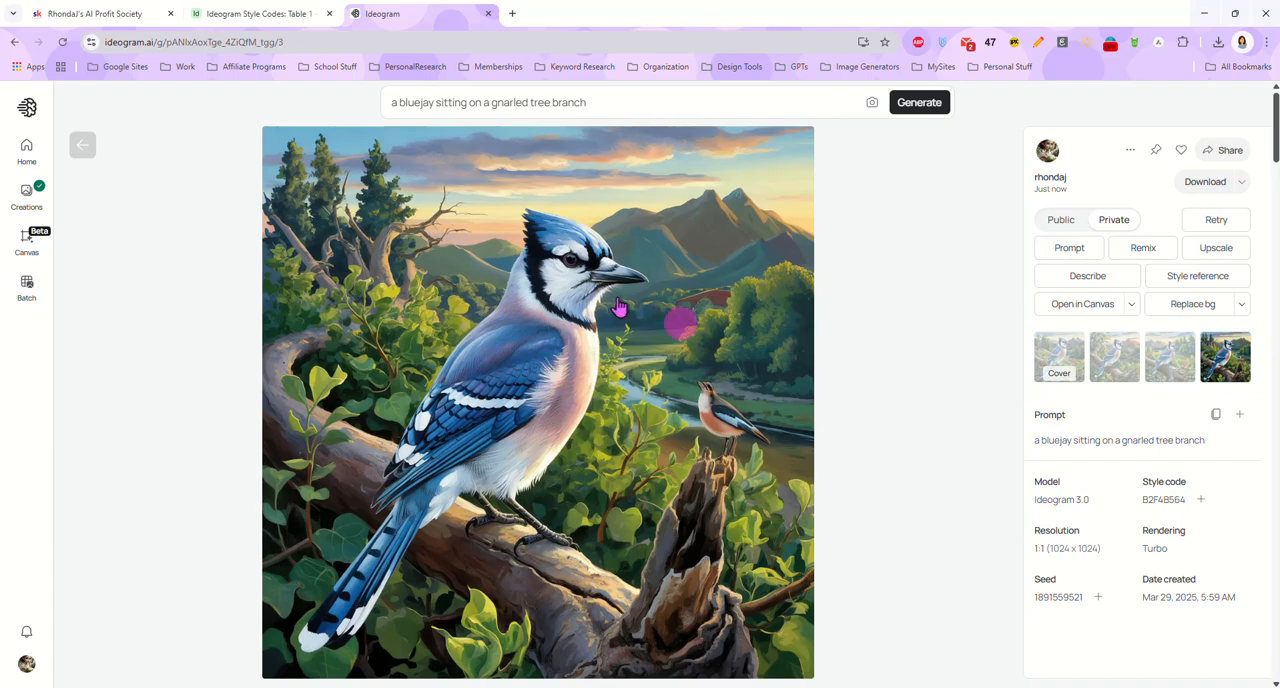
click(82, 147)
Open the green truck image in the sunlit forest clearing, copy its style code 8AE2BC49, and return to the creations gallery
scroll(614, 320, down, 5)
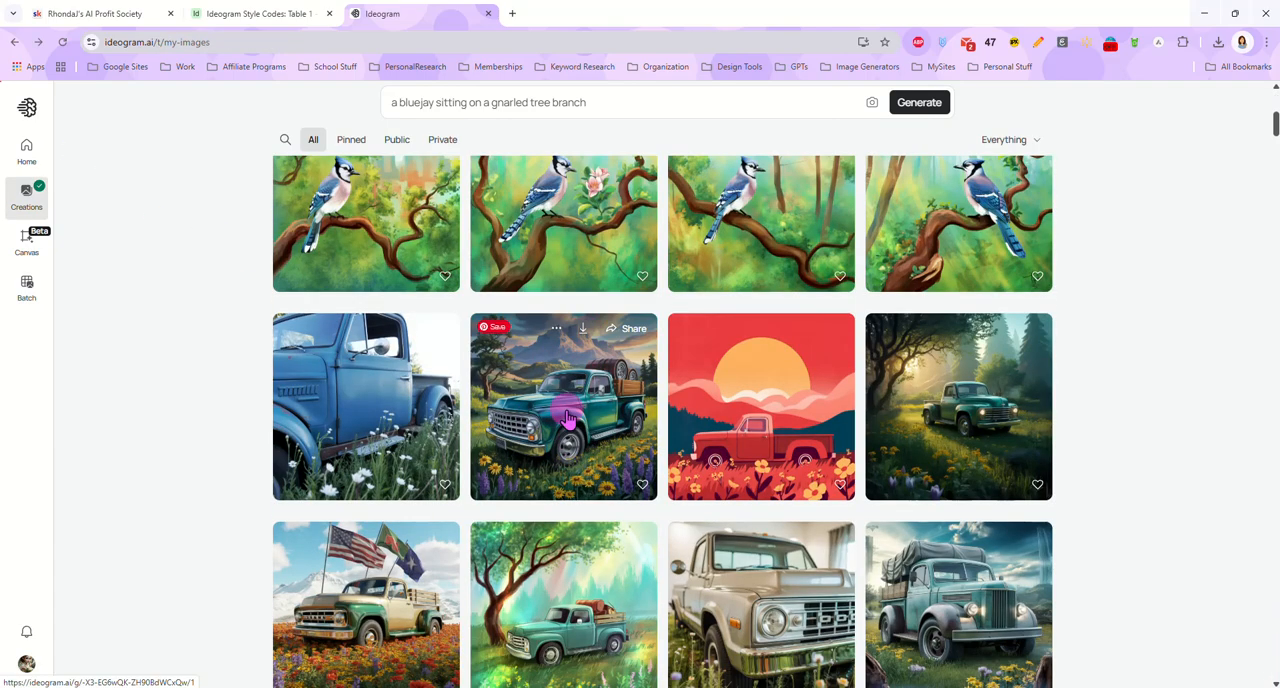
scroll(575, 400, down, 1)
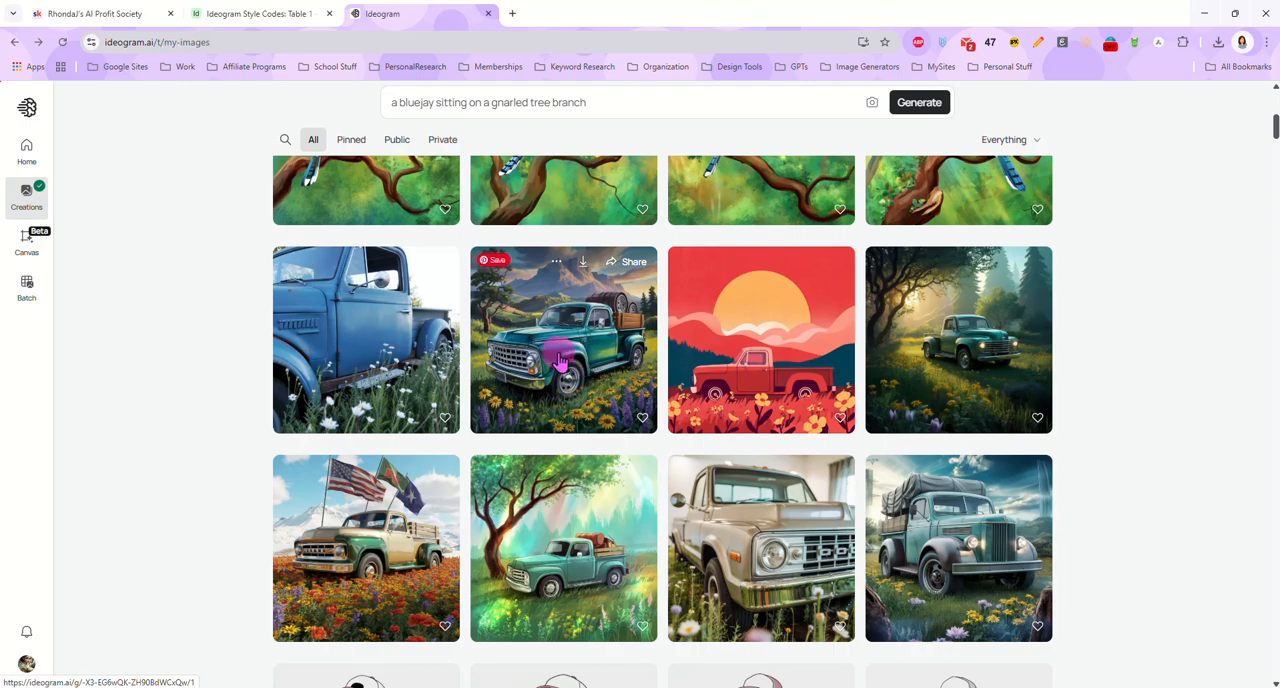
click(975, 369)
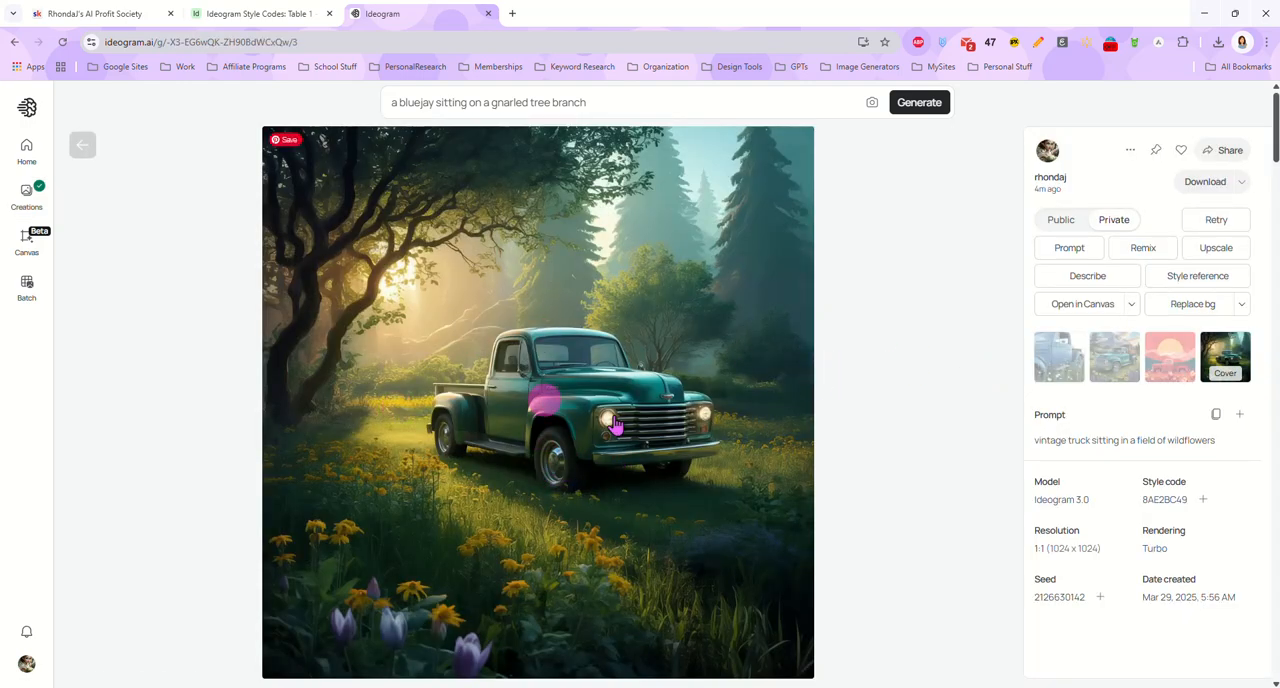
right_click(1160, 497)
click(1023, 267)
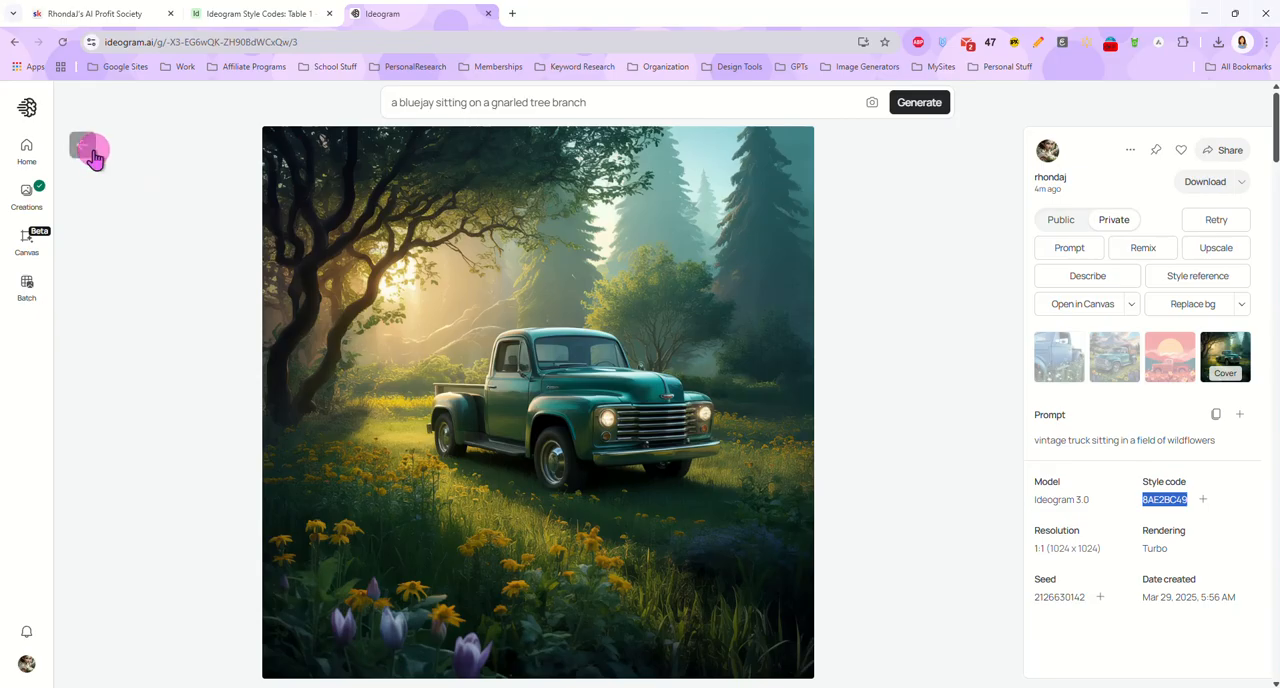
click(82, 145)
Set the style code to 8AE2BC49 and generate the bluejay prompt again
click(608, 101)
click(625, 134)
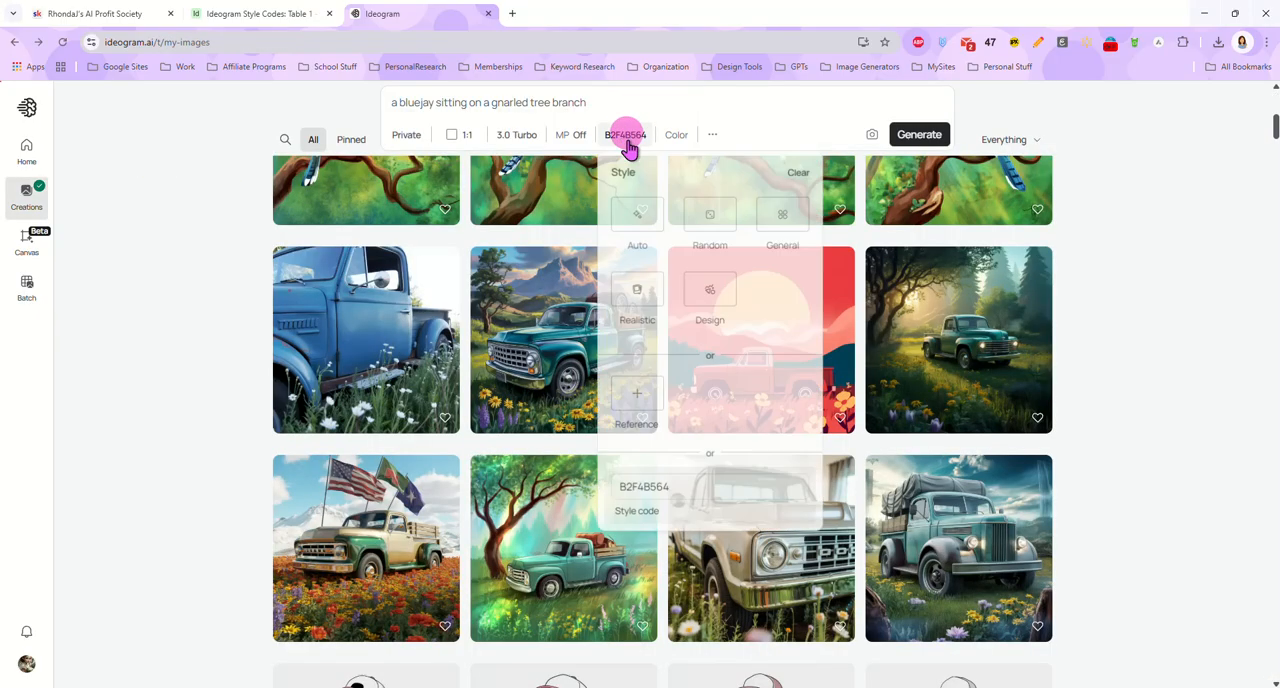
double_click(680, 490)
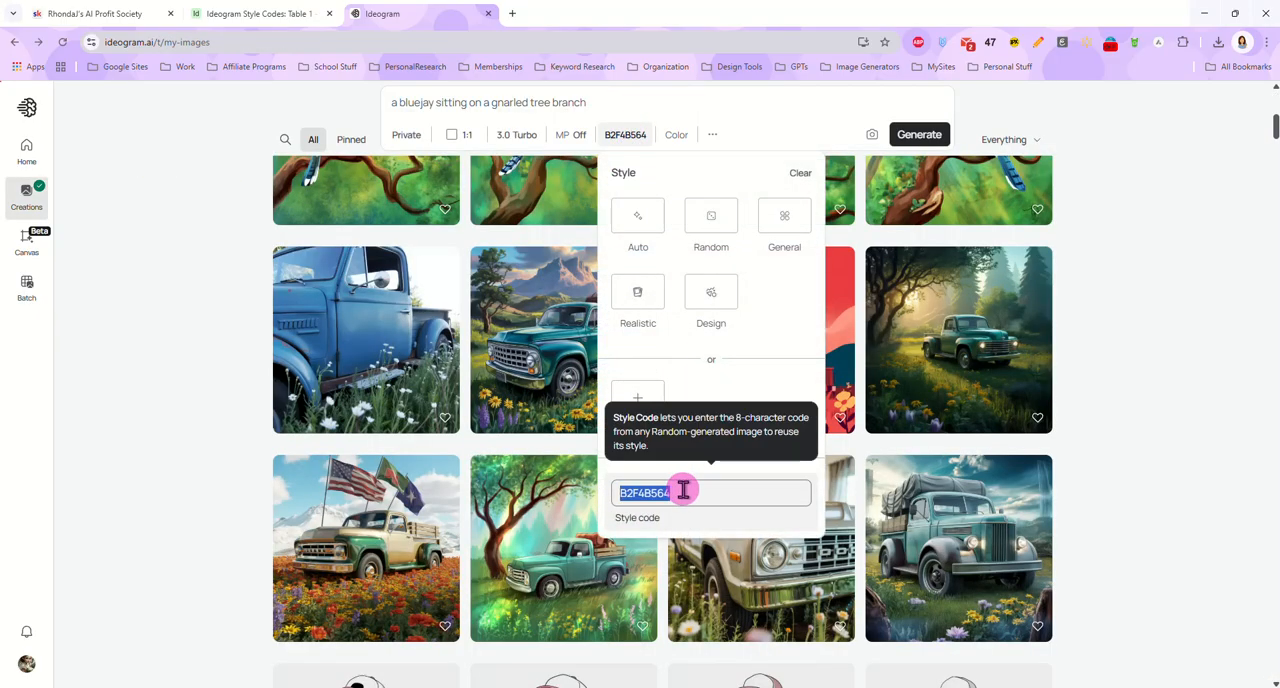
click(900, 133)
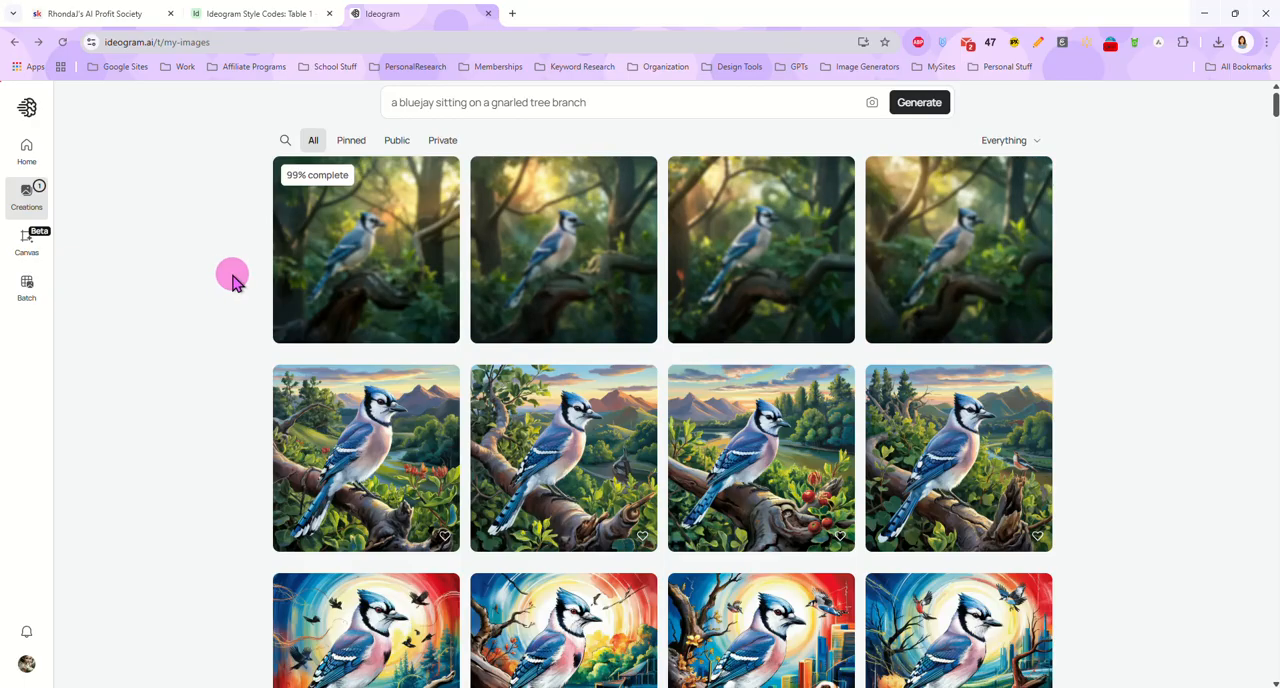
View the four bluejay variations generated with style code 8AE2BC49 at full size and return to the creations gallery
click(388, 270)
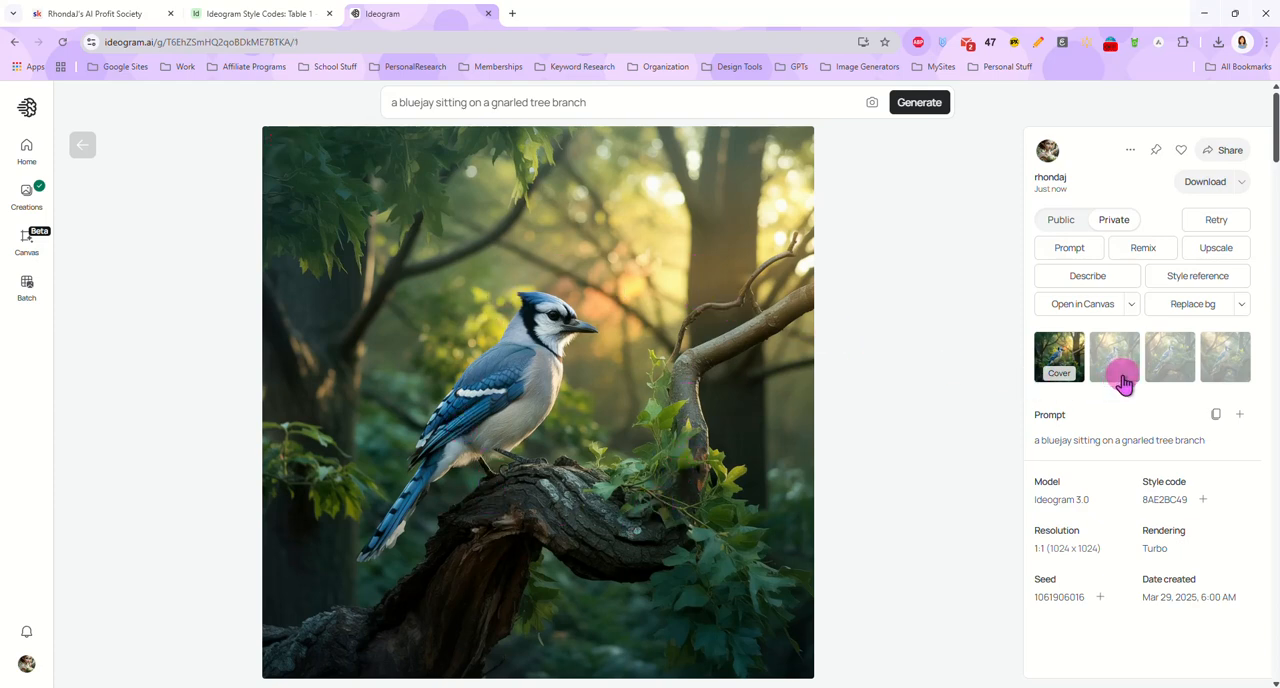
click(1124, 383)
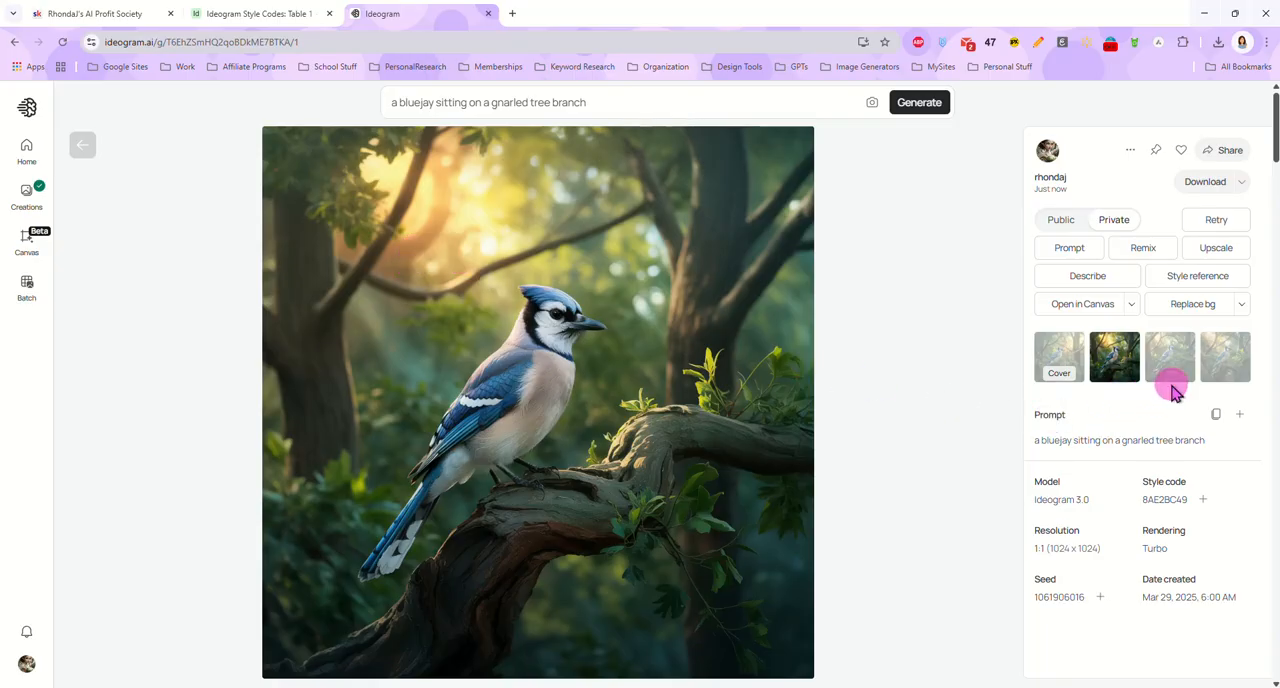
click(1171, 386)
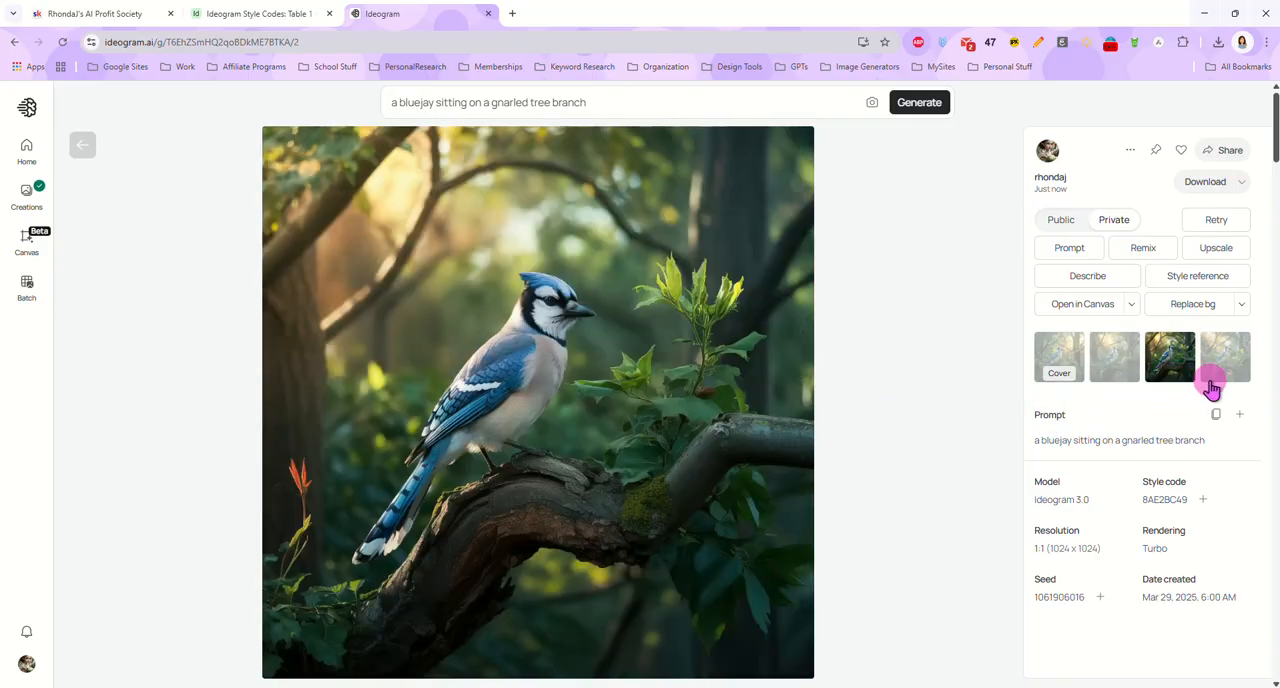
click(1215, 378)
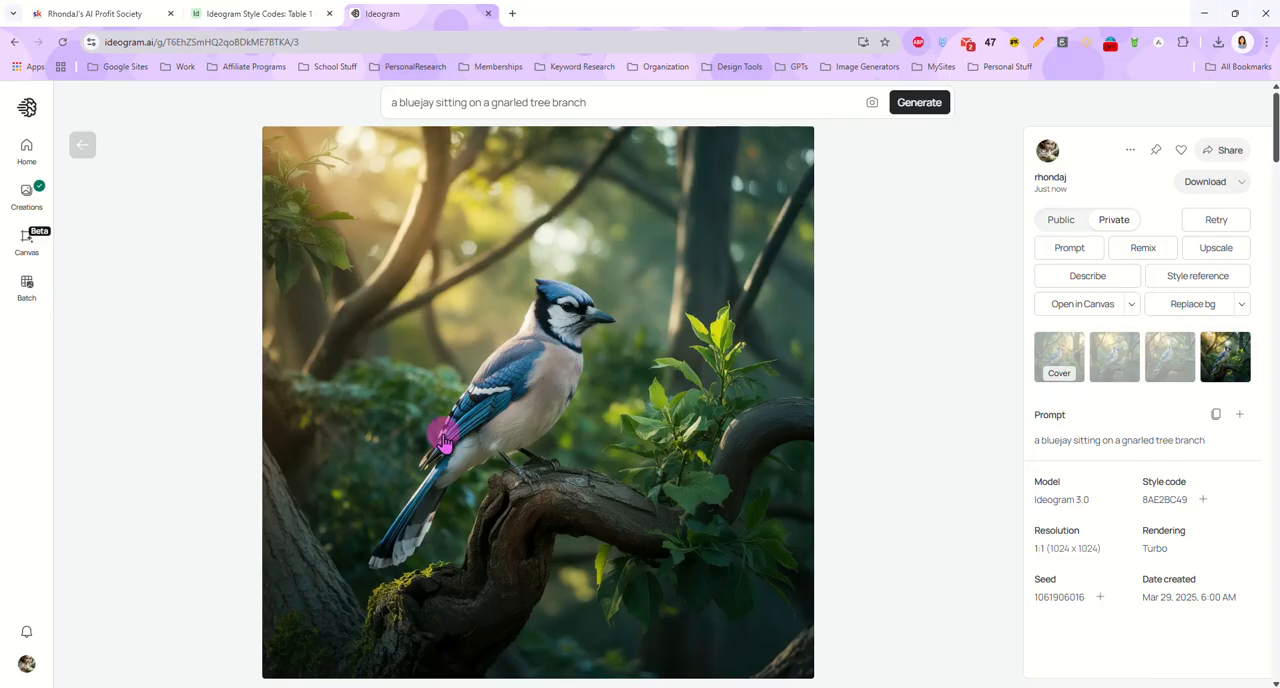
click(84, 145)
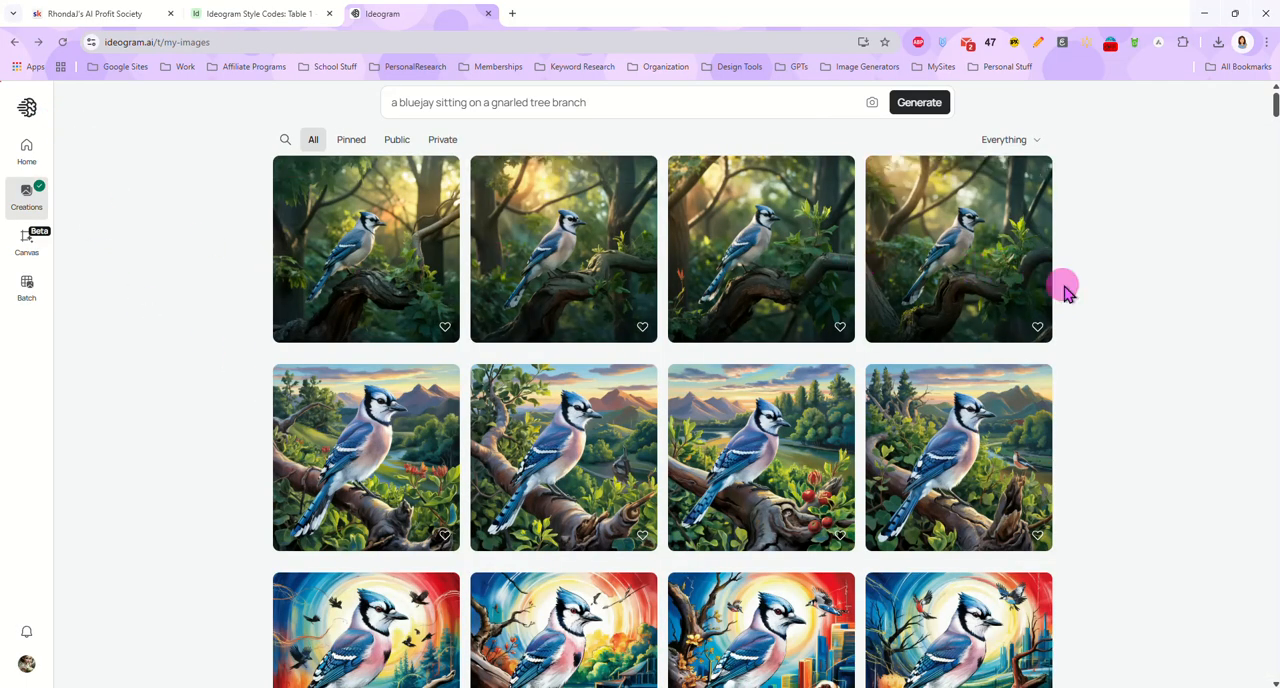
Reopen the image of the green truck in the sunlit forest clearing and copy its style code 8AE2BC49 again
scroll(1075, 312, down, 7)
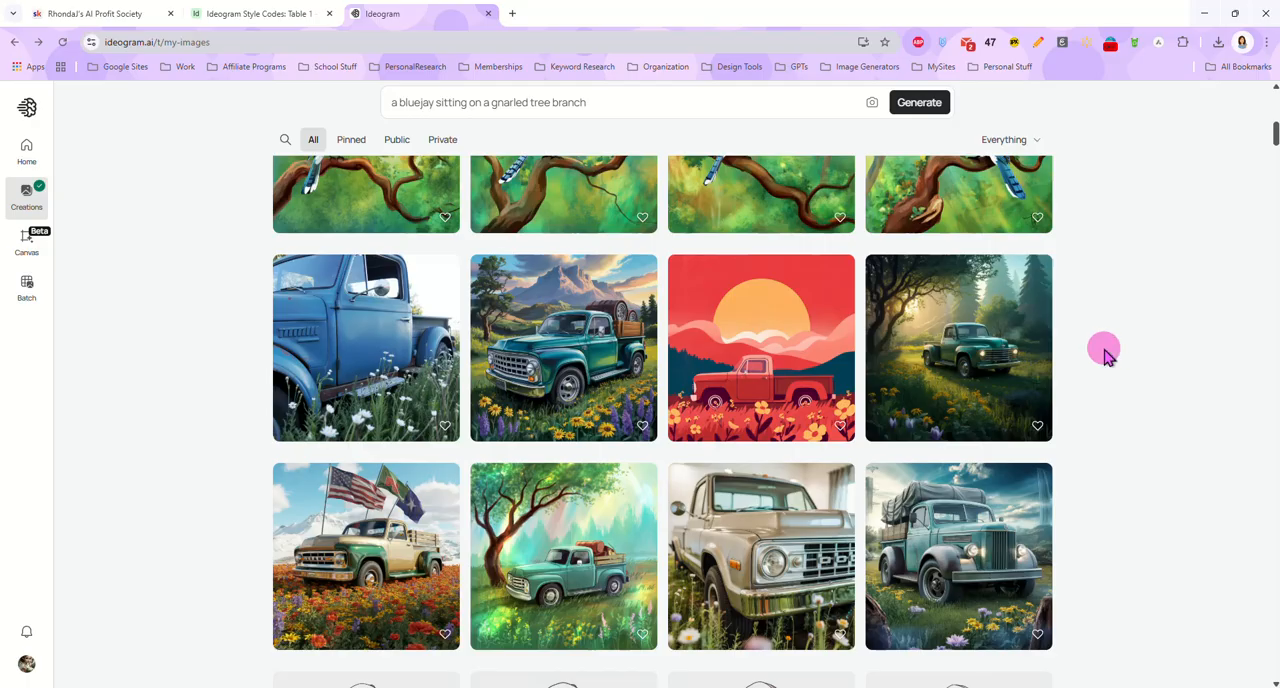
scroll(1080, 343, down, 2)
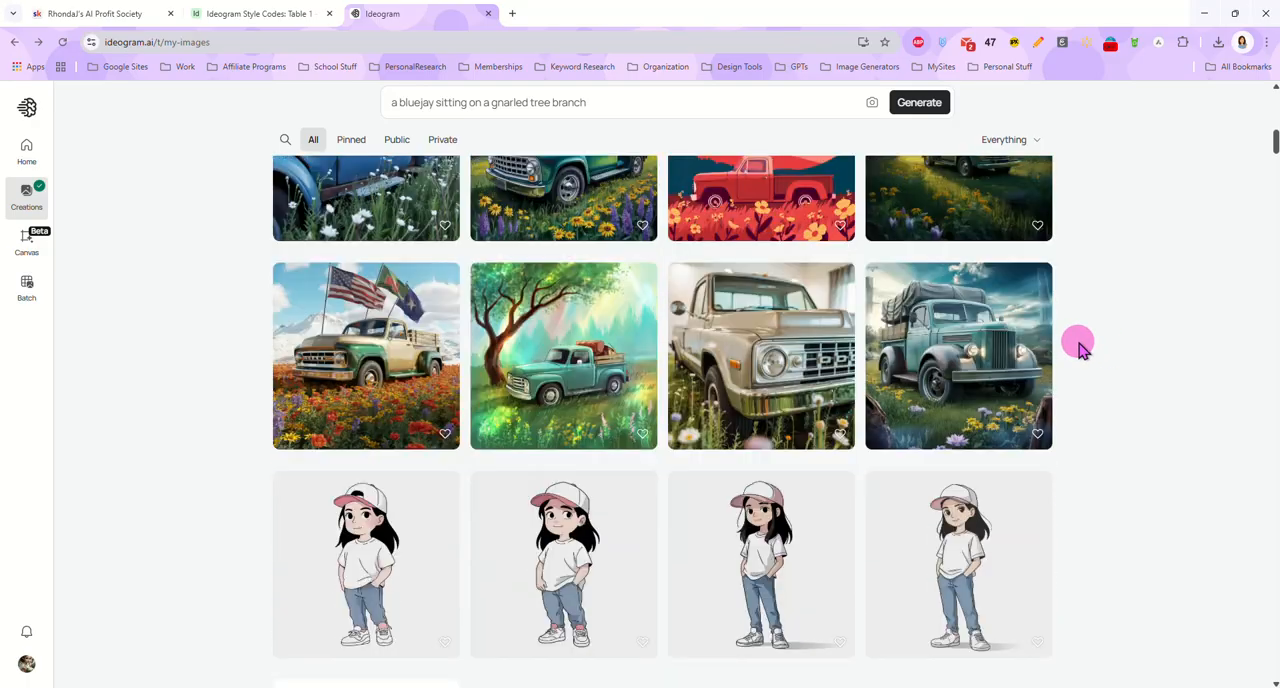
scroll(1080, 343, up, 1)
click(962, 318)
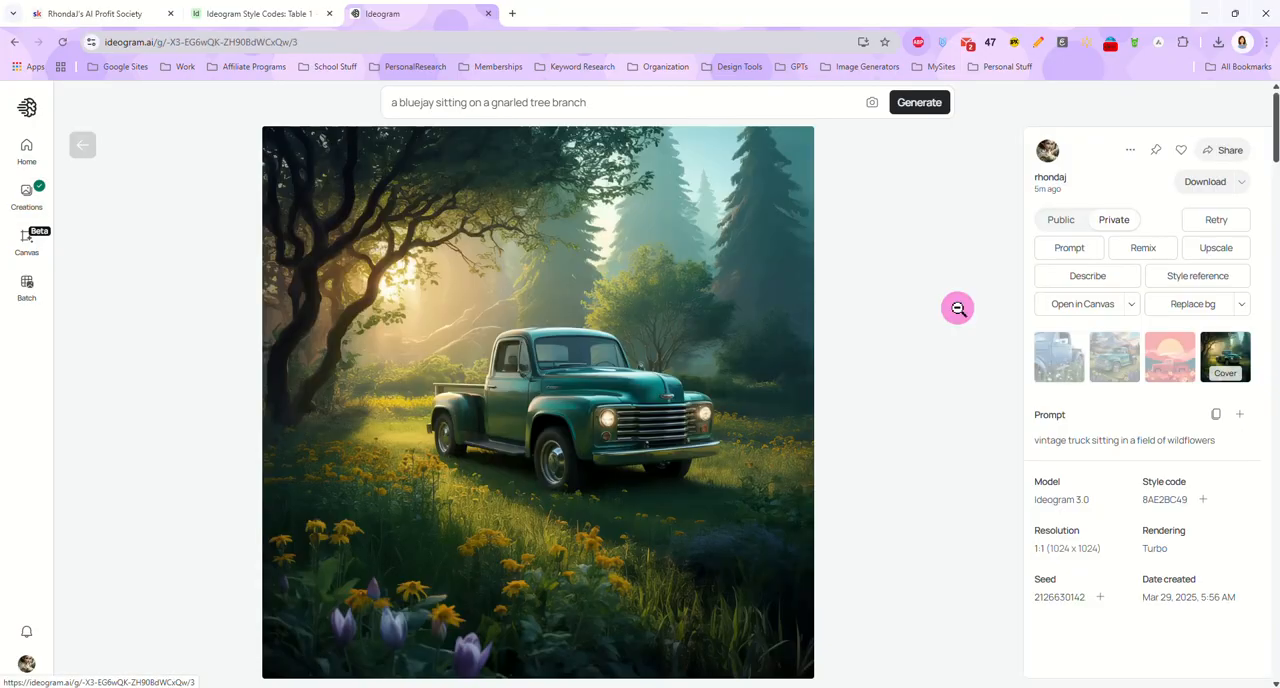
right_click(1162, 502)
click(1034, 273)
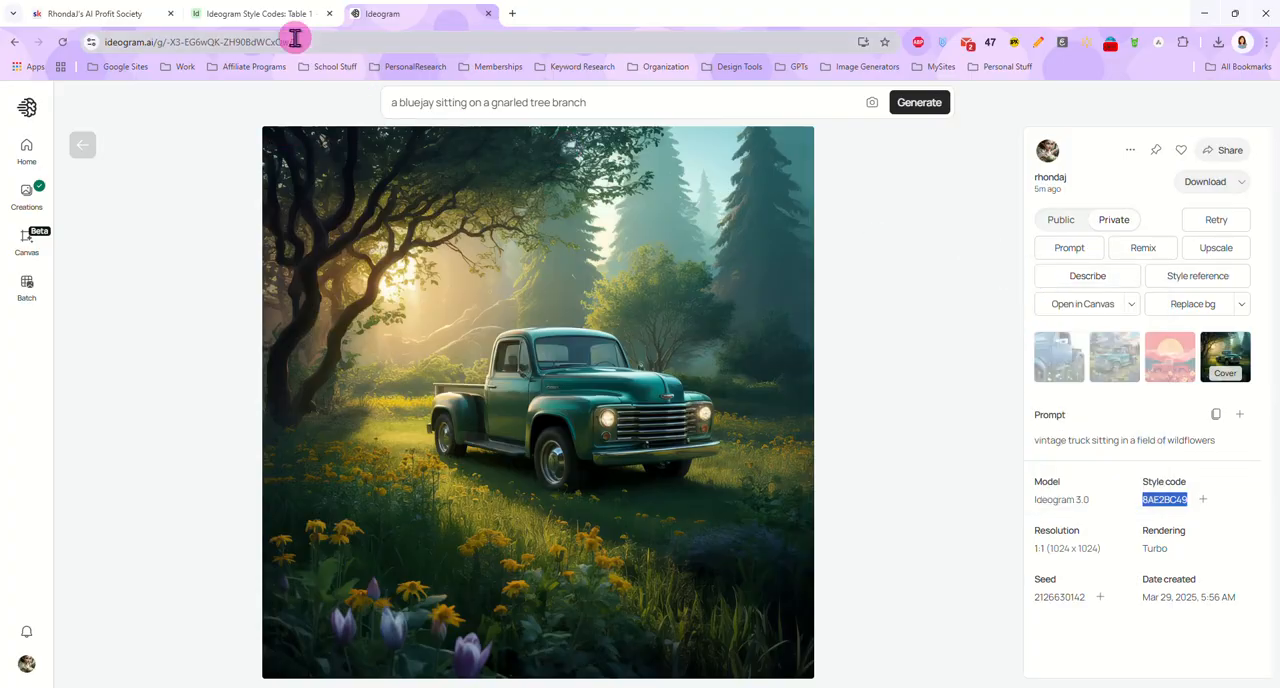
In the Airtable gallery, add a record with style code 8AE2BC49 and attach the green truck forest image from Ideogram as its sample image
click(272, 14)
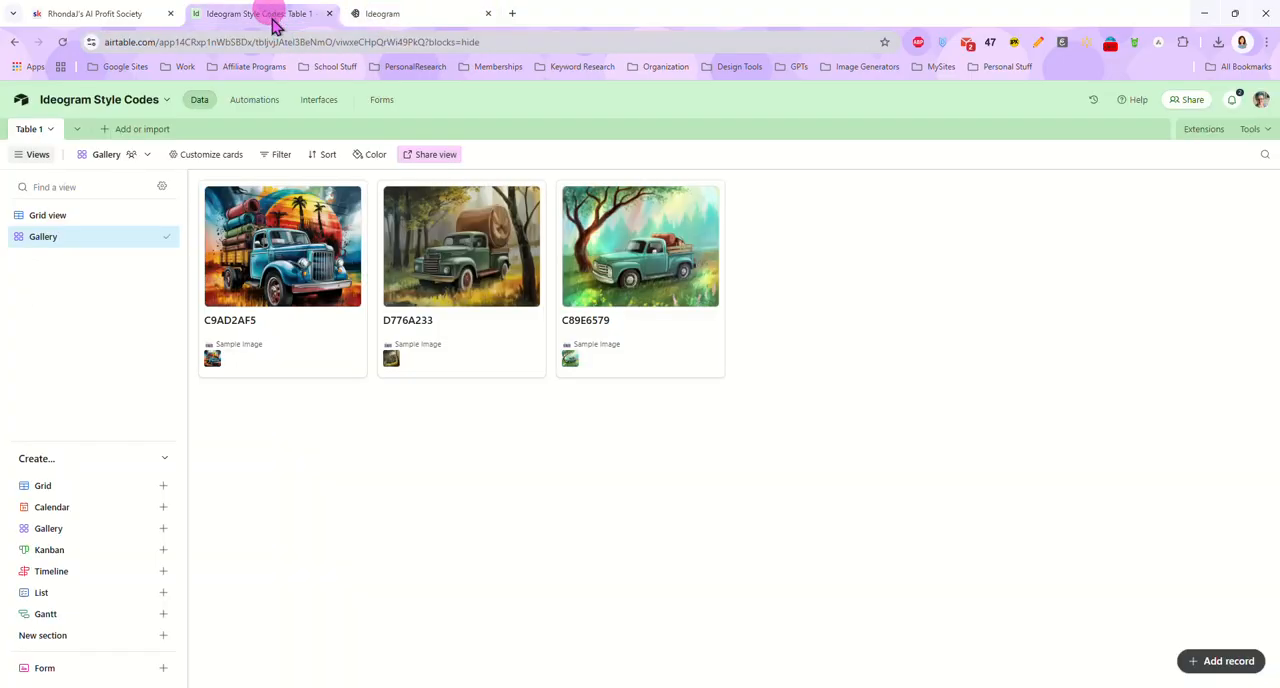
click(1228, 661)
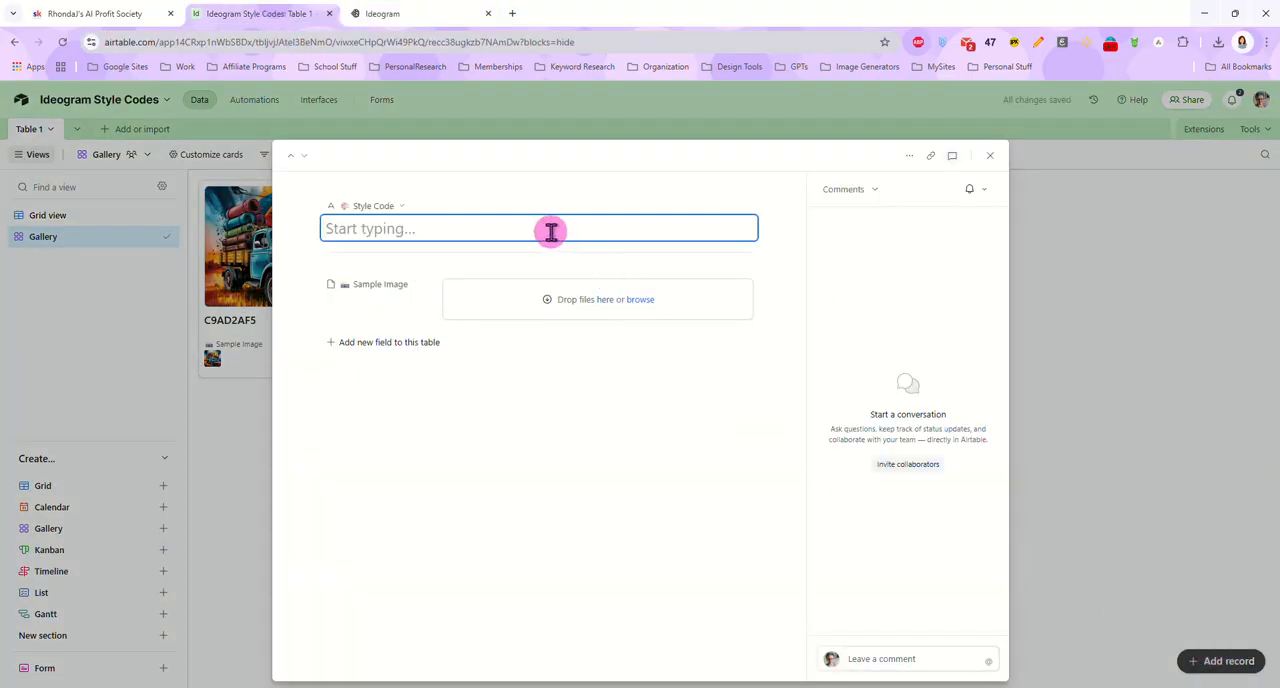
key(ctrl+v)
click(470, 13)
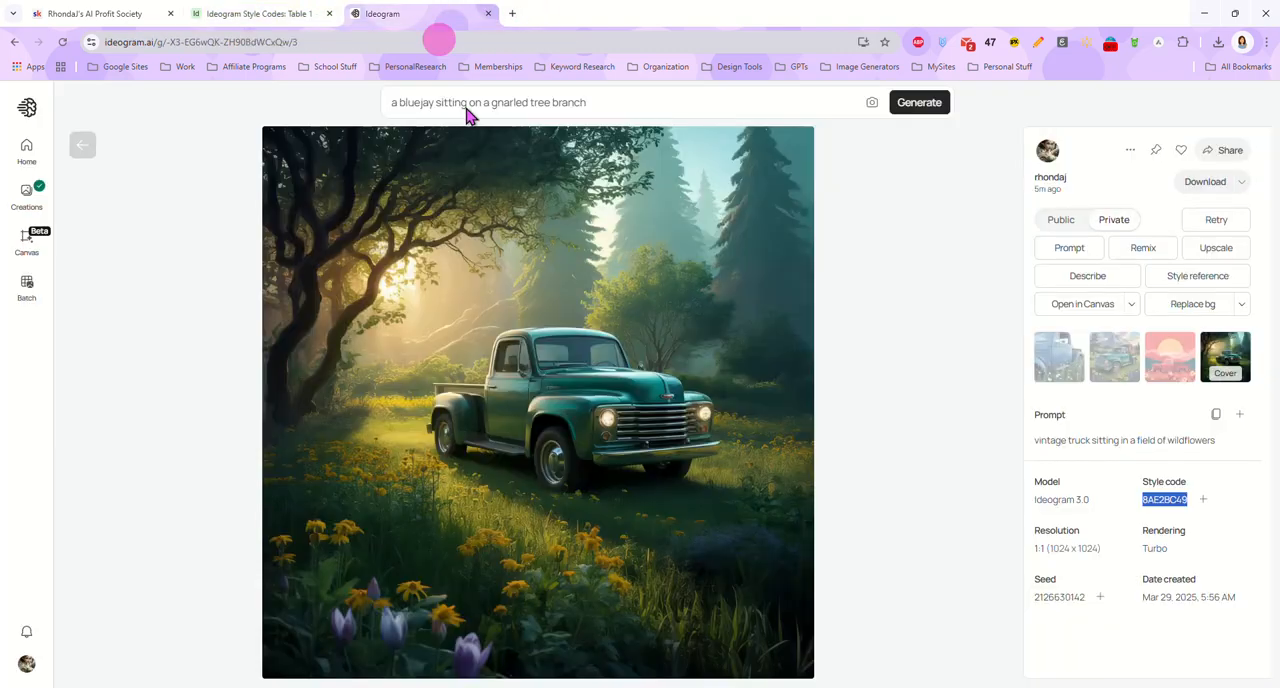
drag(607, 437, 527, 313)
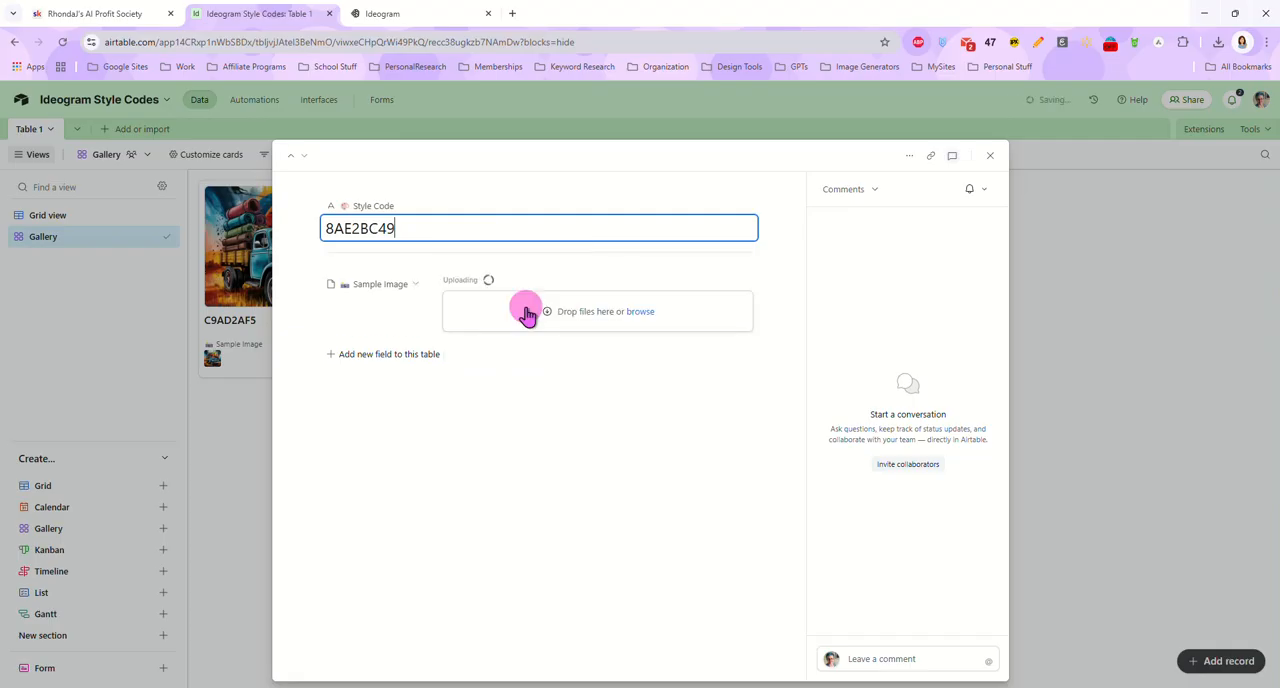
click(1105, 373)
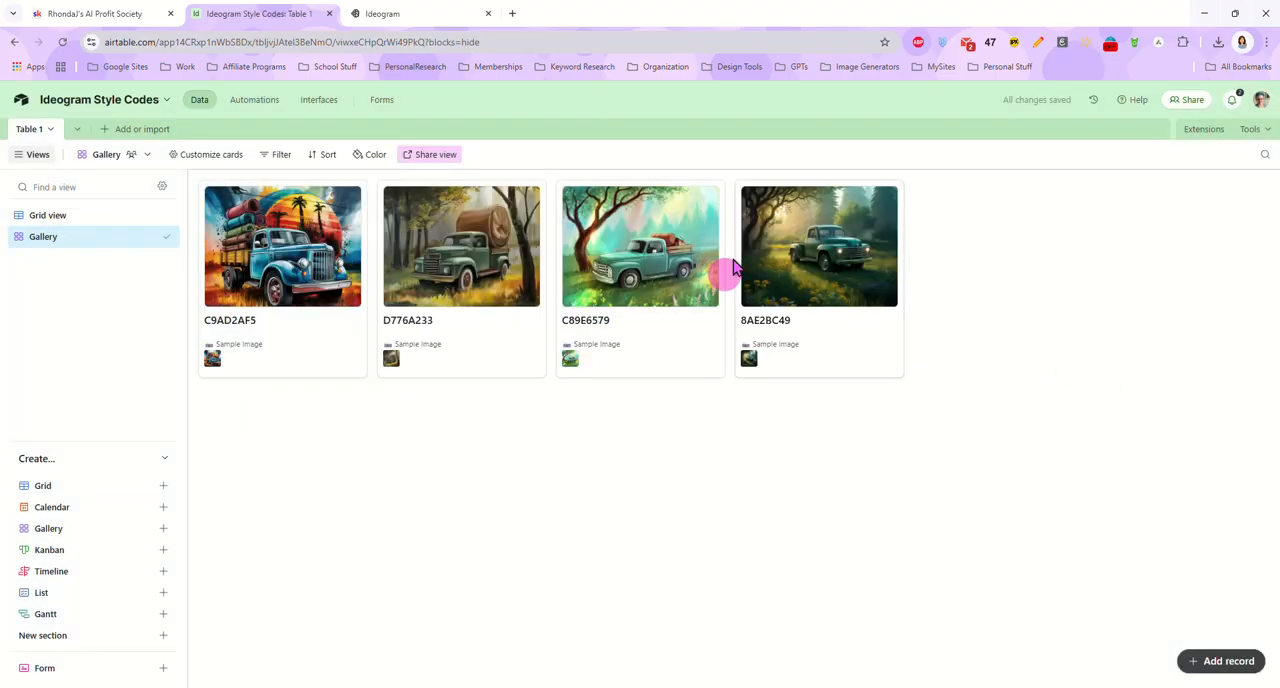
Back in Ideogram's creations, open the red truck image with the large orange sun and copy its style code 68BE4B0B
click(390, 15)
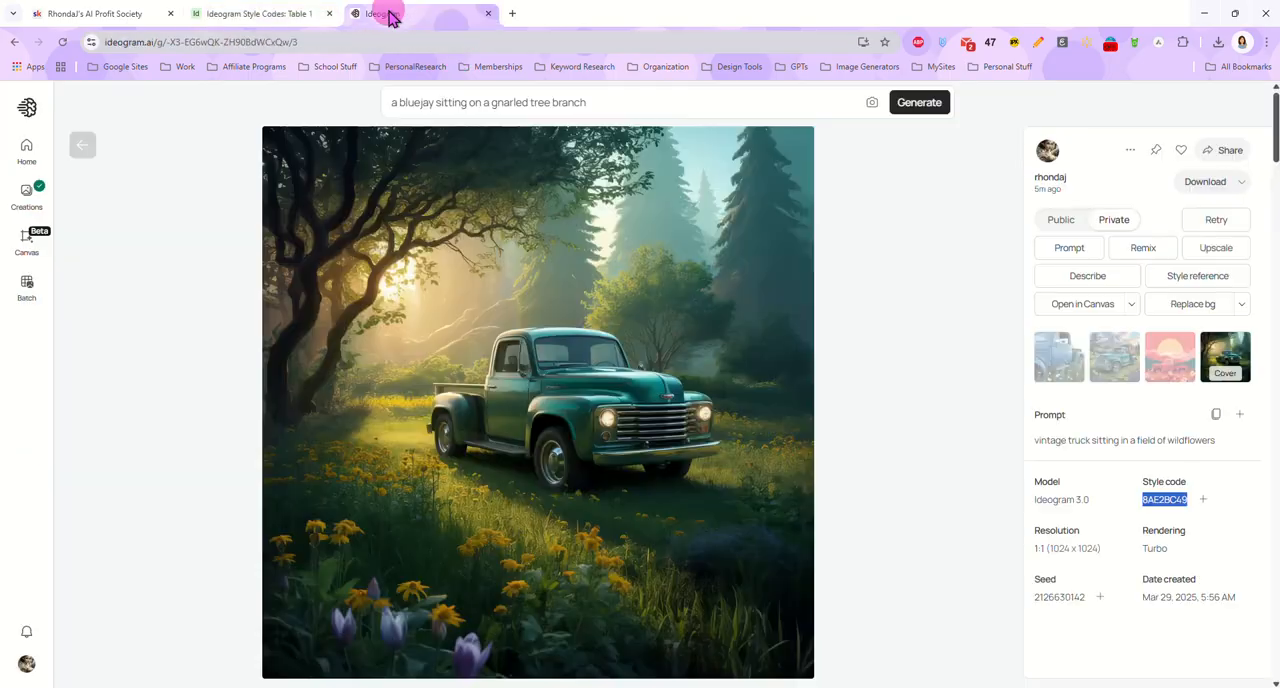
click(82, 145)
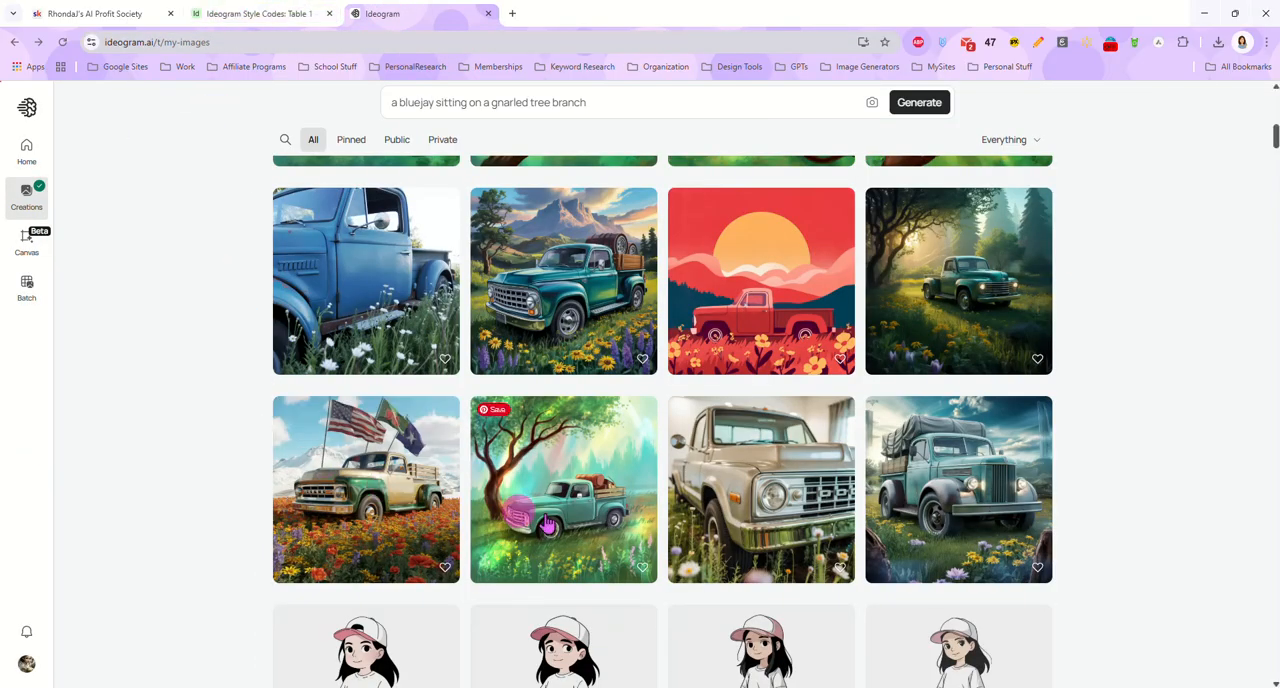
scroll(630, 400, up, 3)
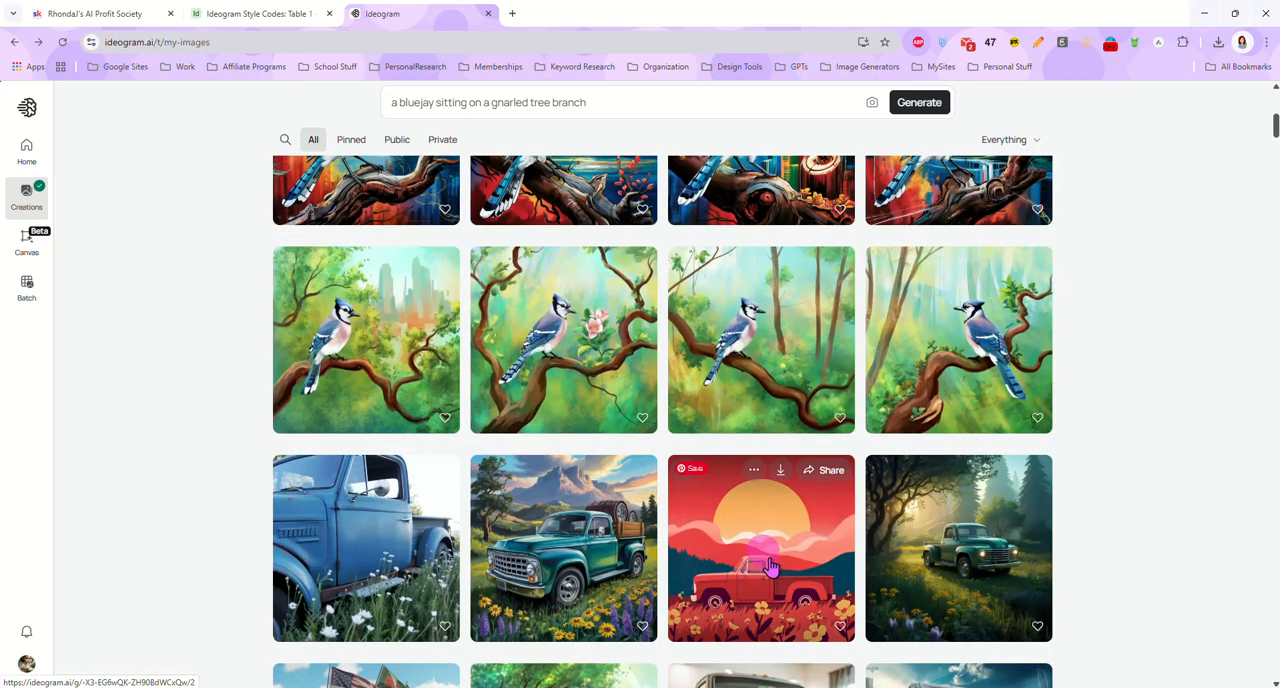
click(768, 560)
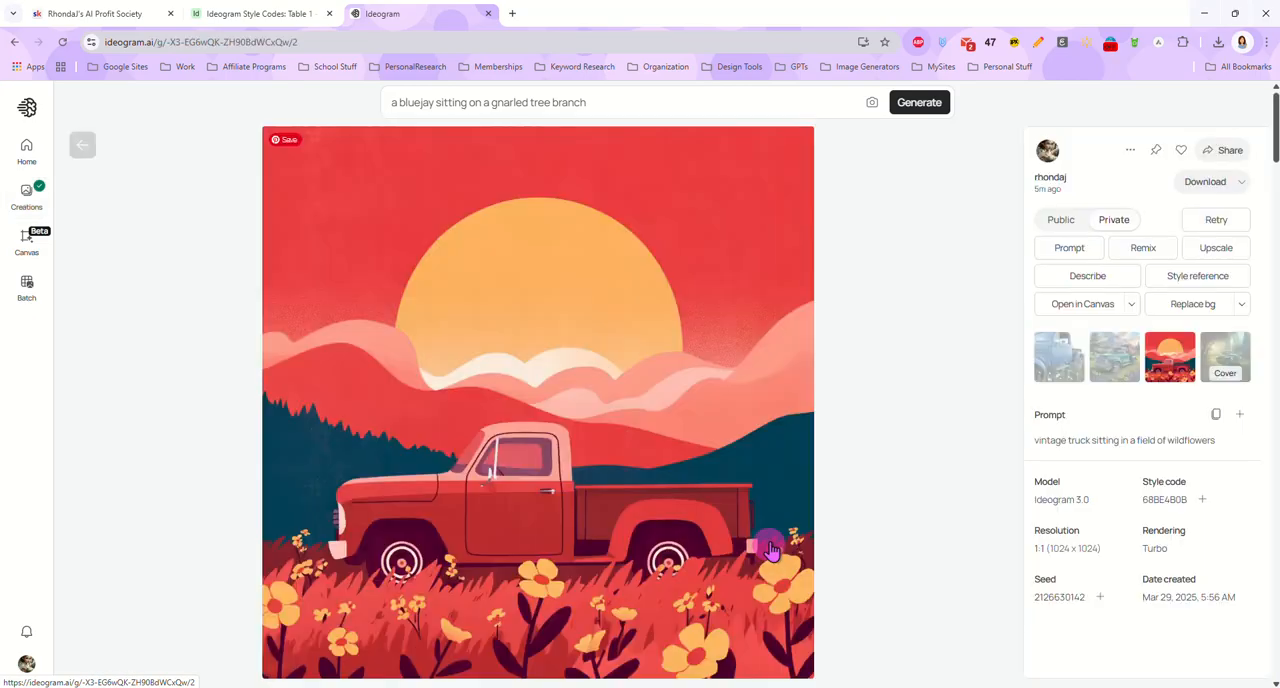
right_click(1163, 497)
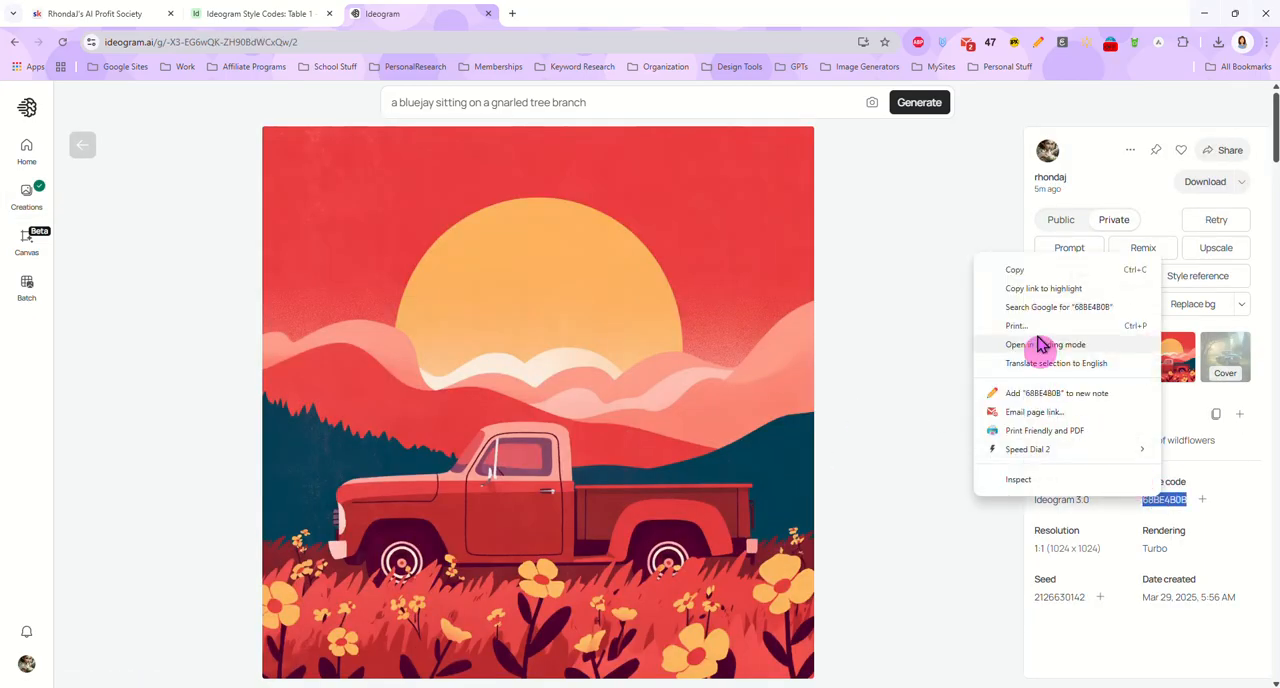
click(1017, 265)
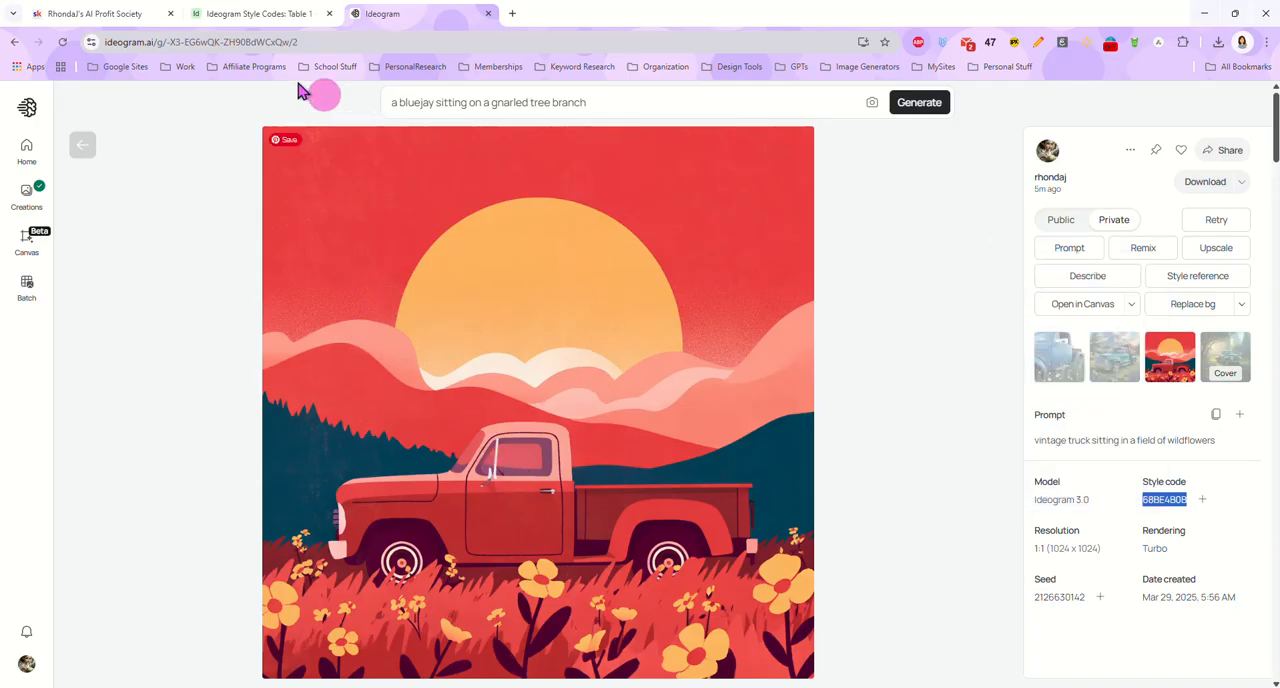
Set the style code to 68BE4B0B, generate the bluejay prompt again, and return to the newest creations
click(609, 98)
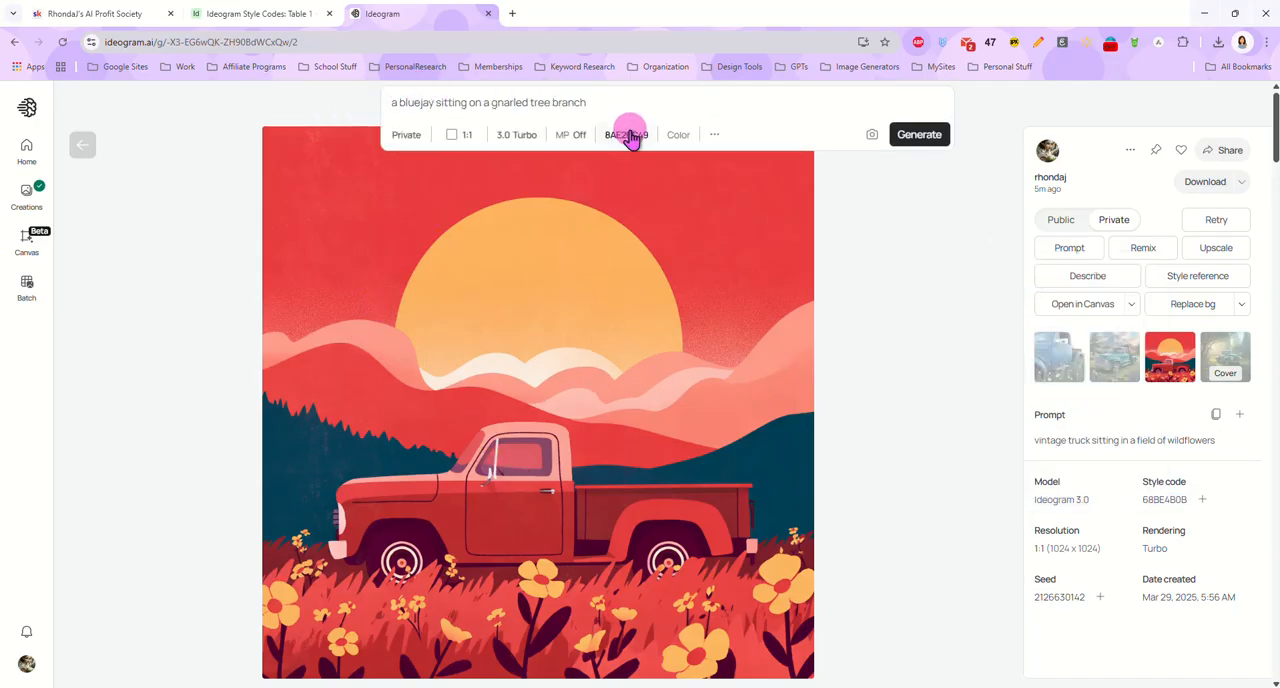
click(626, 134)
double_click(681, 493)
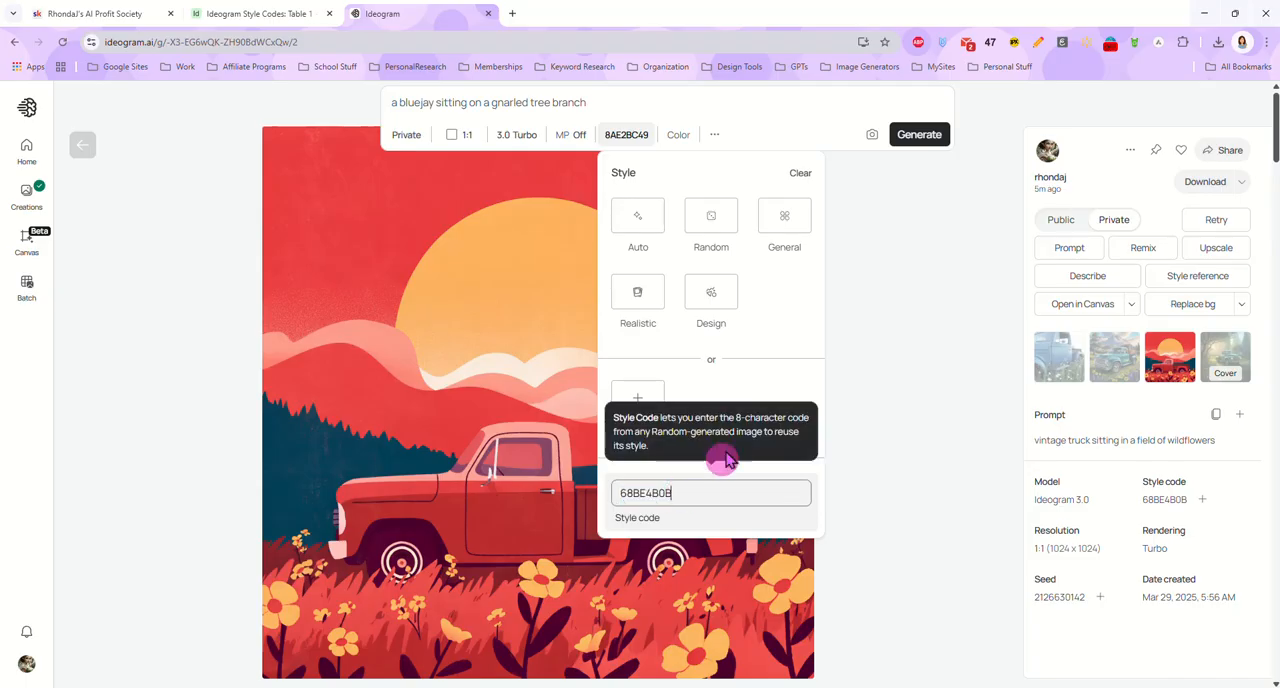
click(917, 138)
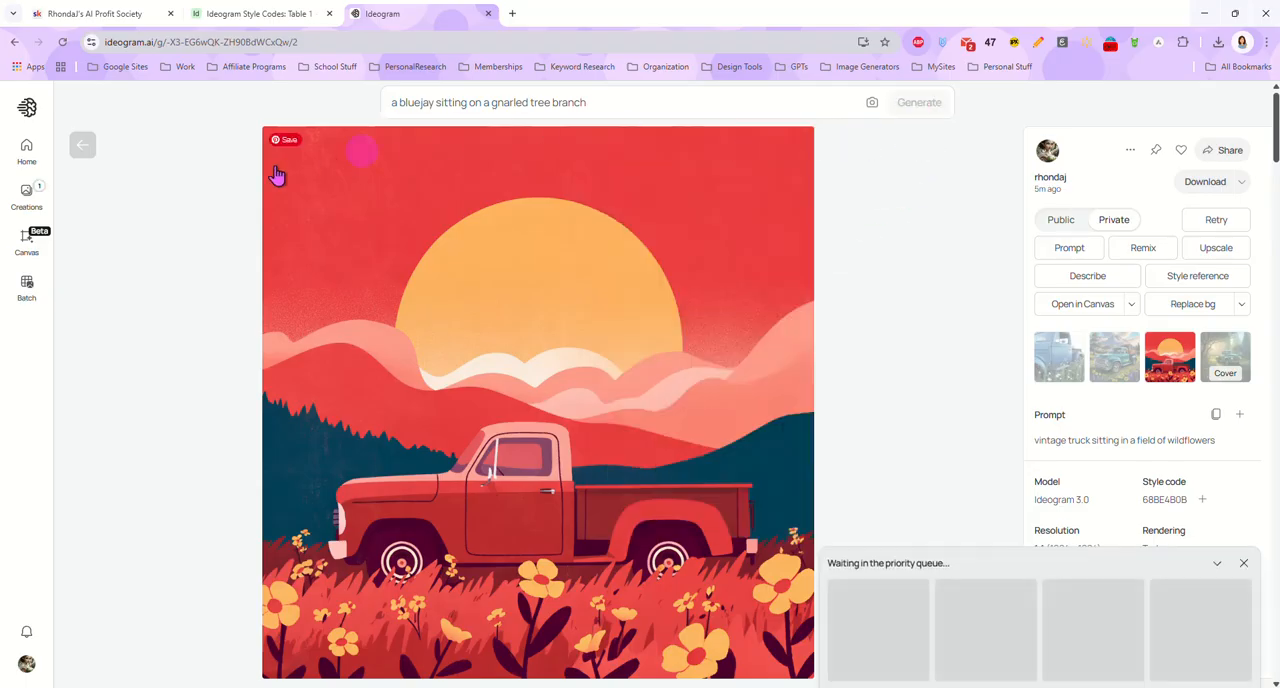
click(76, 148)
scroll(382, 425, up, 5)
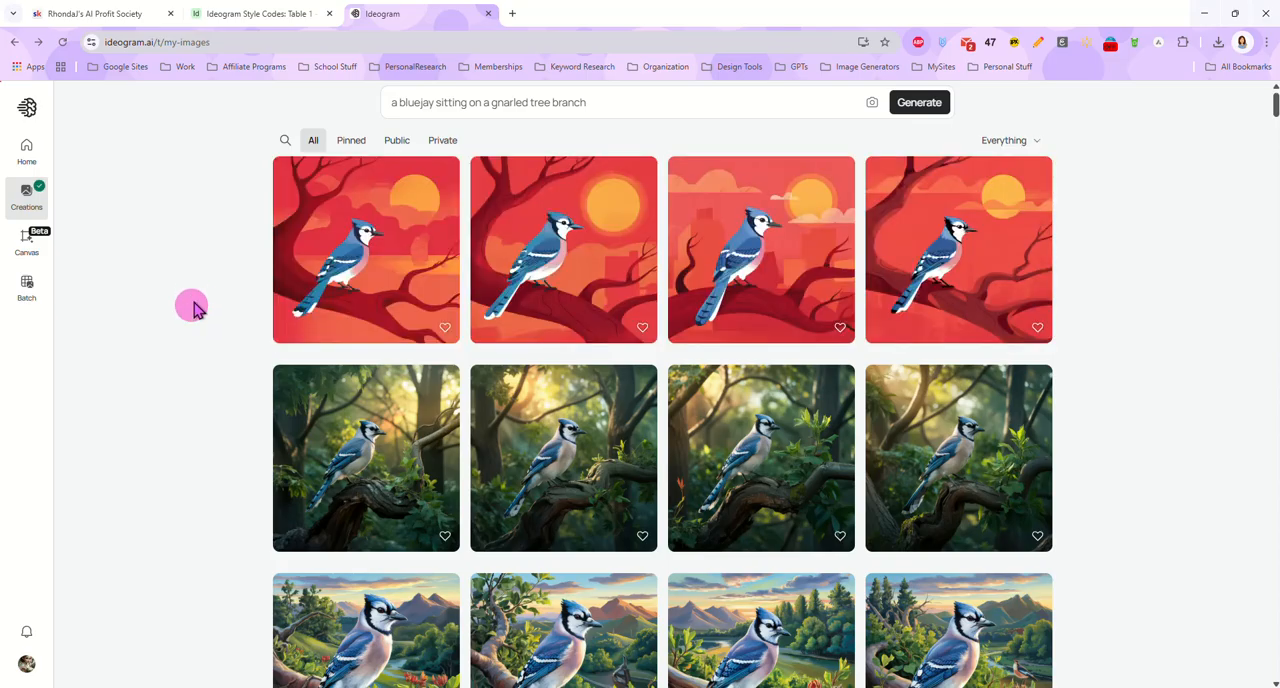
View the bluejay variations made with style code 68BE4B0B at full size, and compare the earlier bluejay sets in the creations gallery
click(408, 274)
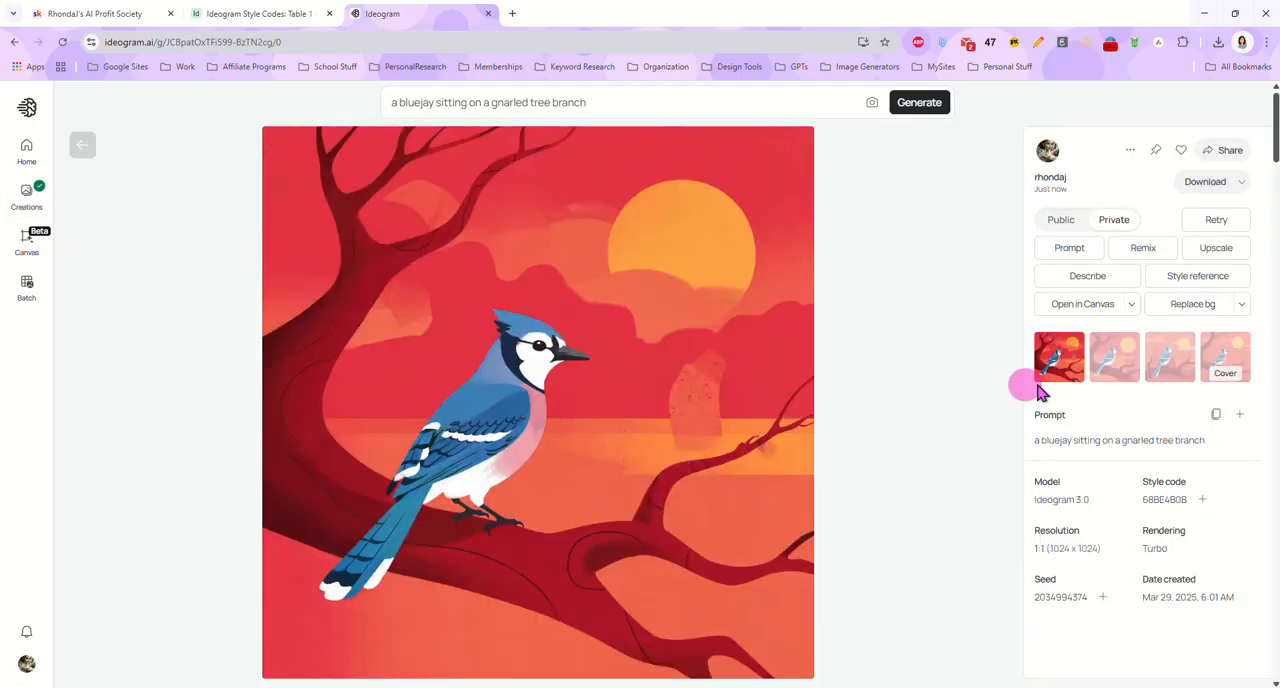
click(1114, 388)
click(1166, 389)
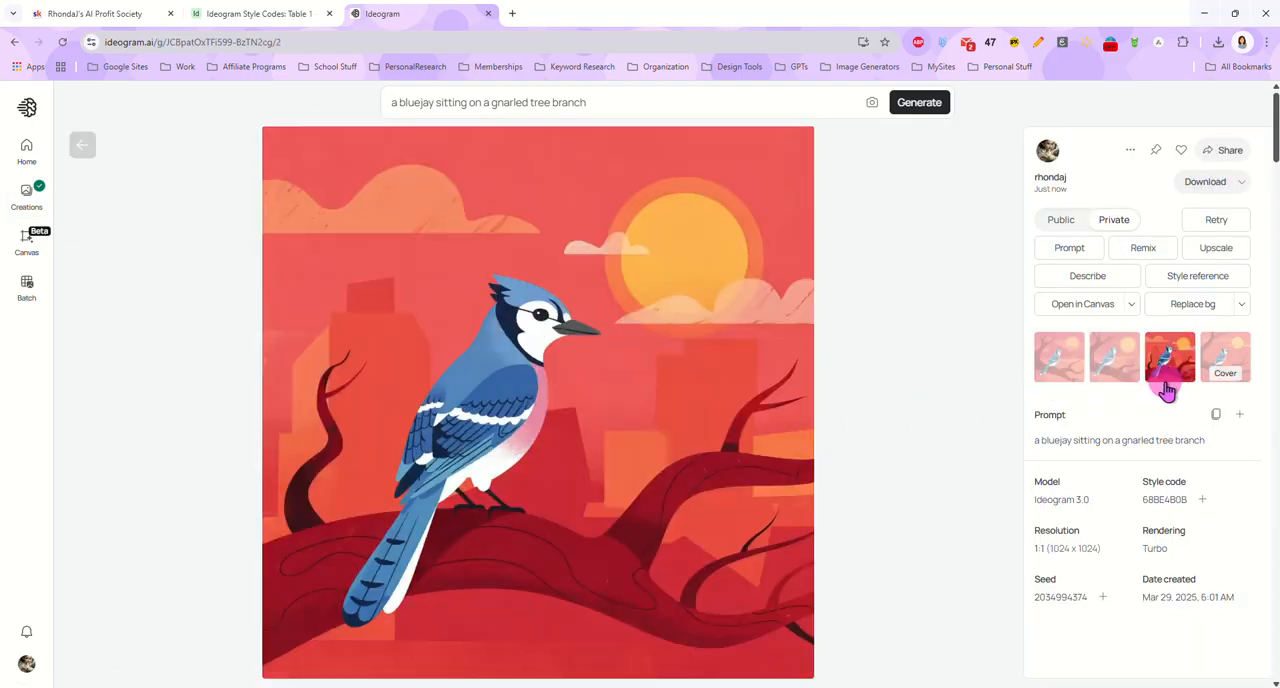
click(1223, 352)
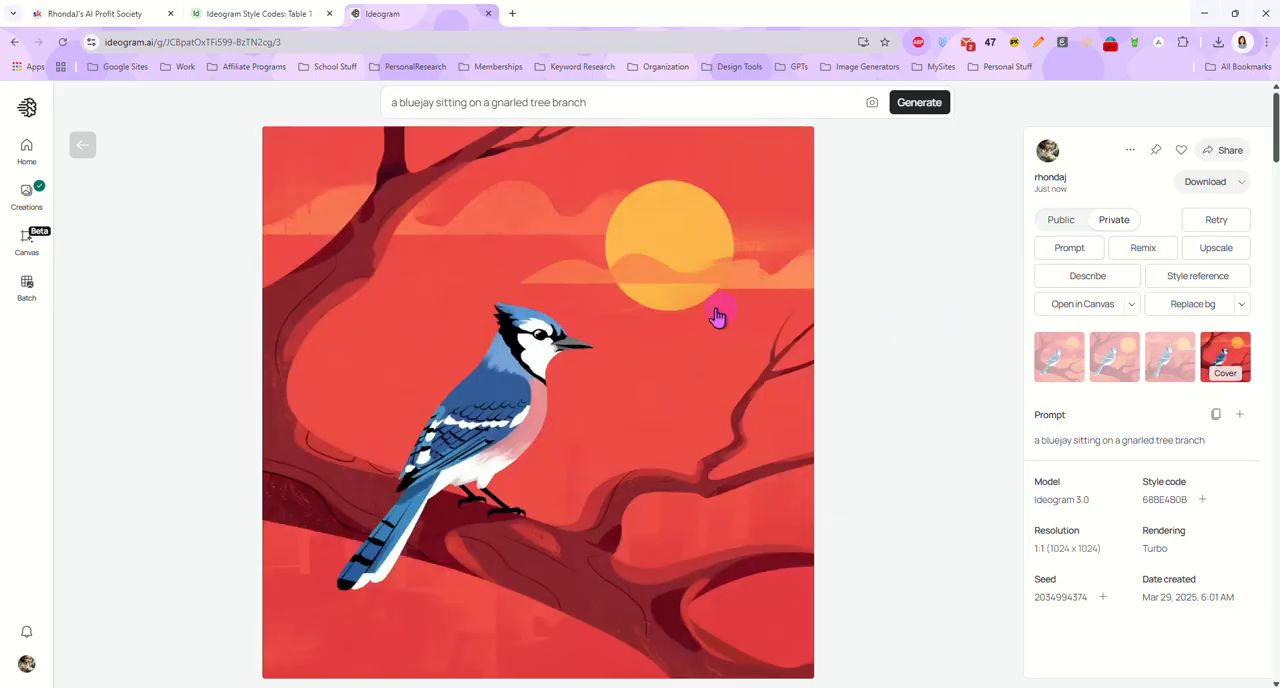
click(84, 145)
scroll(263, 374, down, 3)
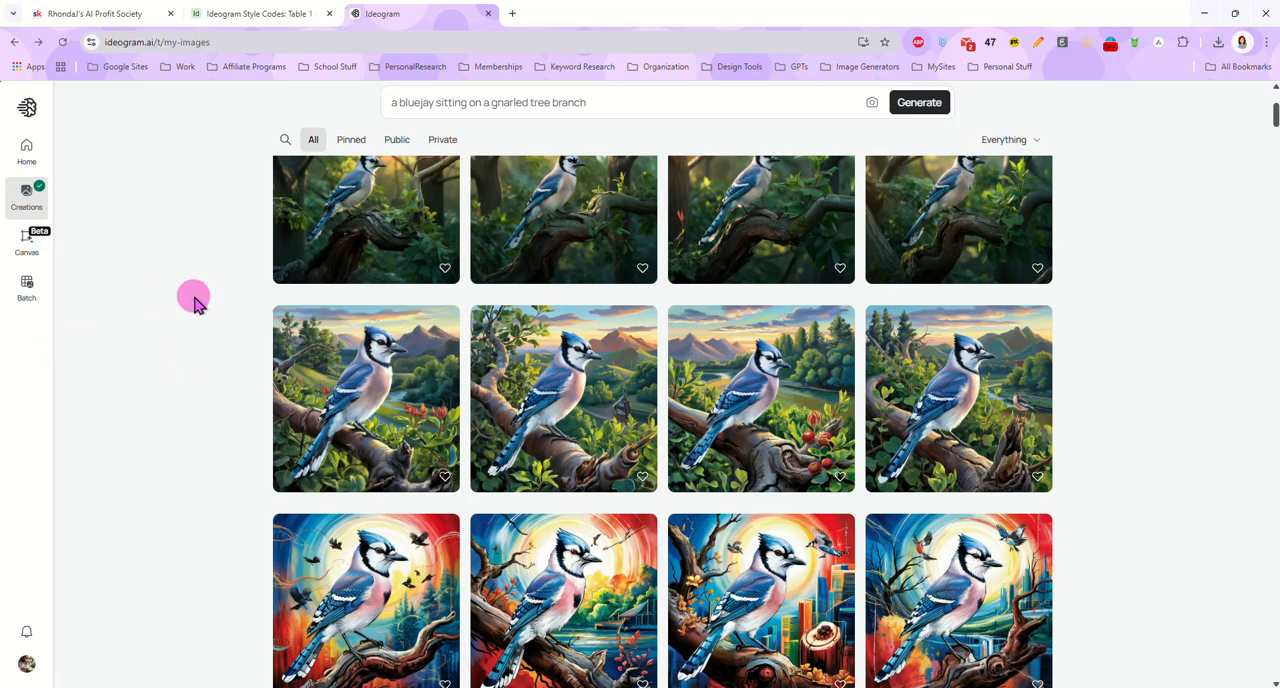
scroll(203, 298, down, 2)
scroll(203, 298, down, 1)
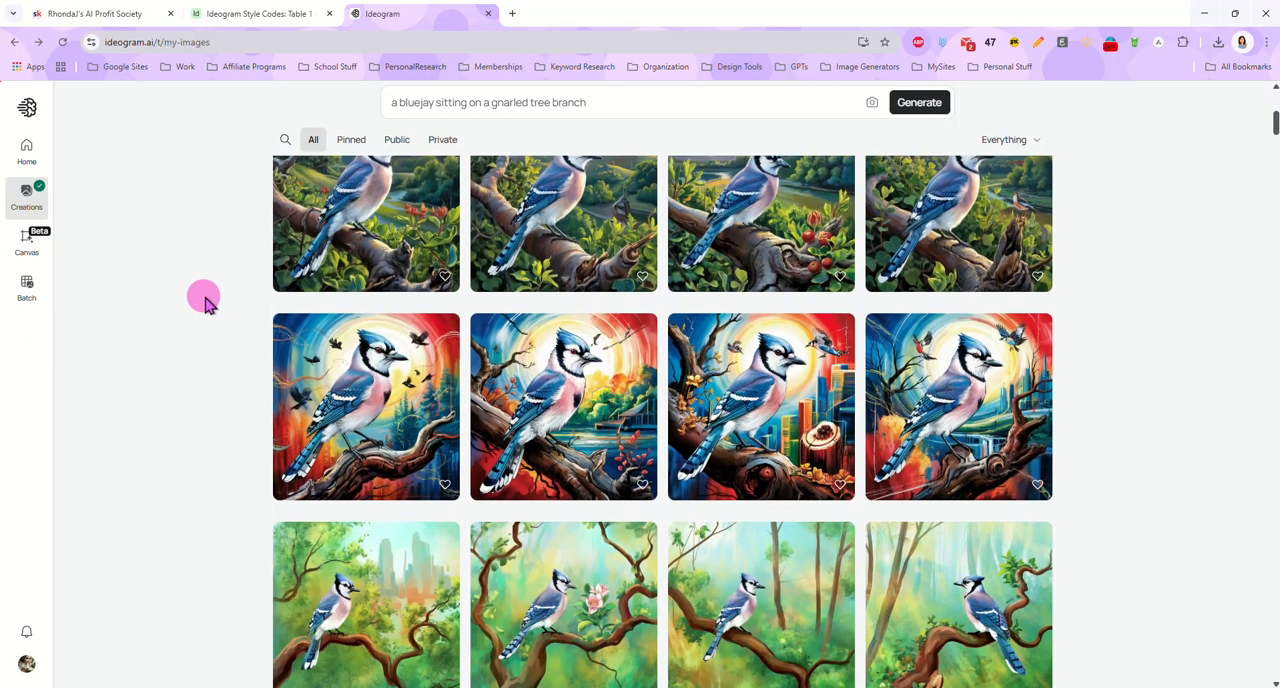